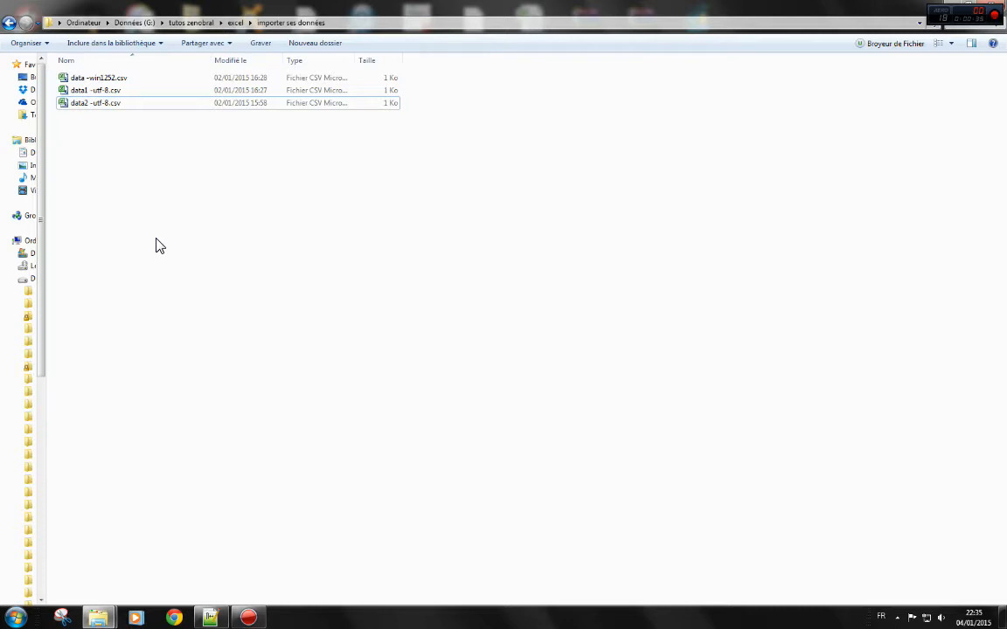
Step: Open data -win1252.csv in Notepad++ and examine its headers, pipe separators, impressions values and CTR values
right_click(117, 78)
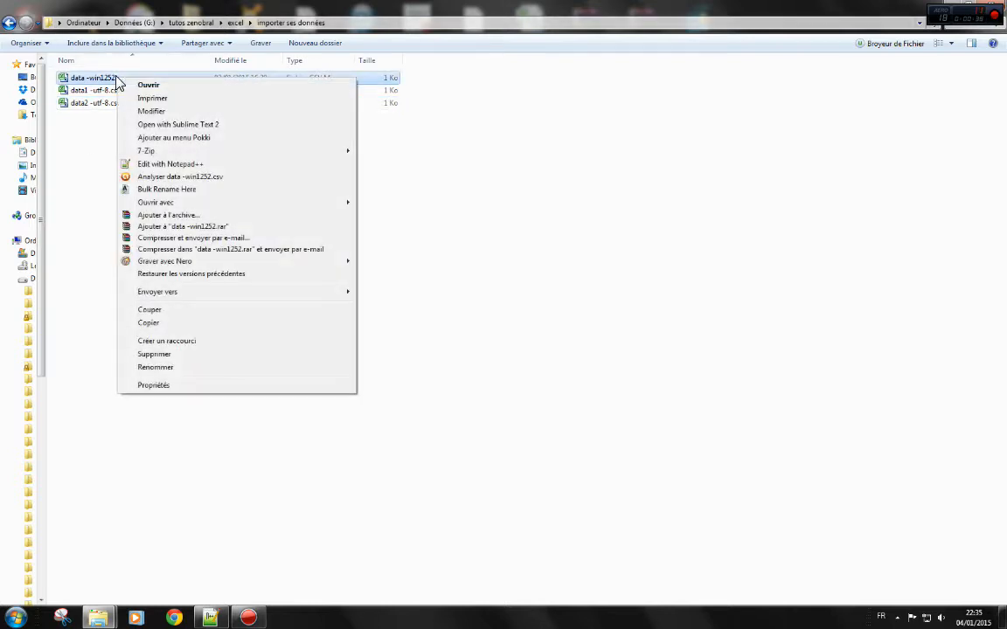
left_click(198, 163)
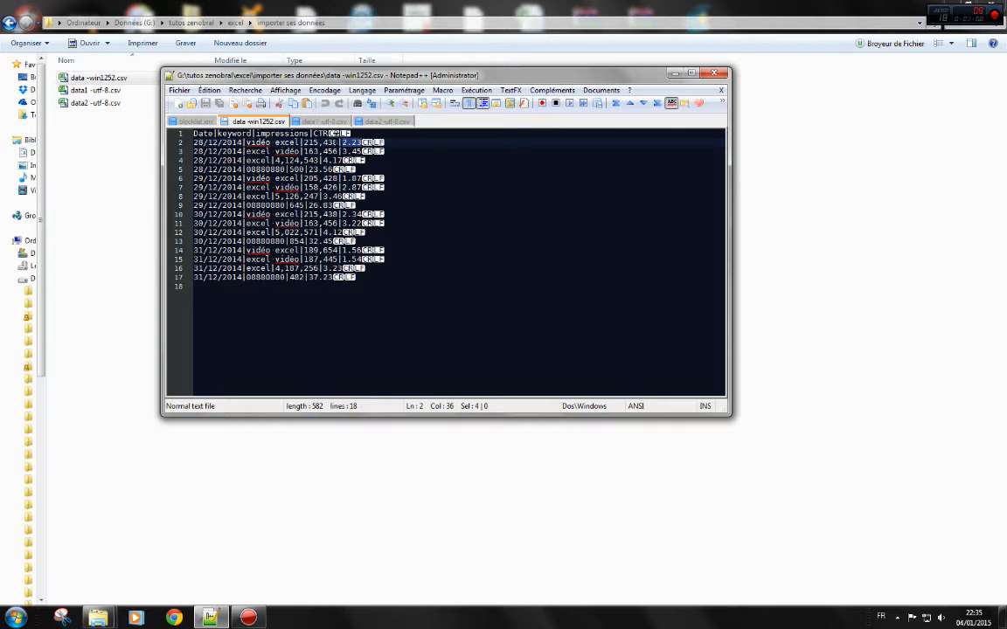
left_click_drag(312, 133, 325, 133)
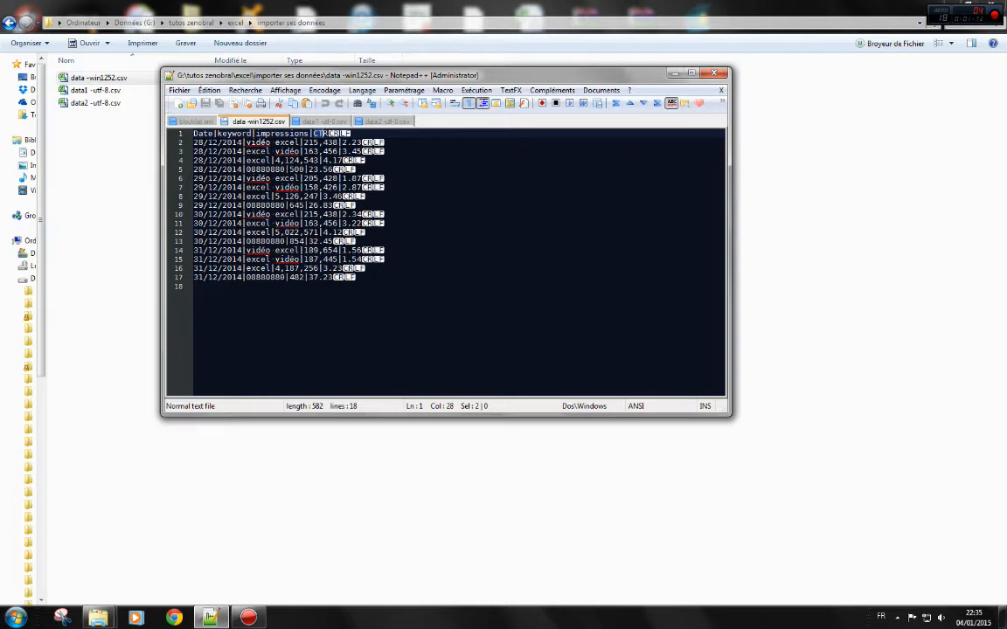
left_click_drag(212, 134, 217, 134)
left_click_drag(305, 143, 338, 142)
left_click(313, 151)
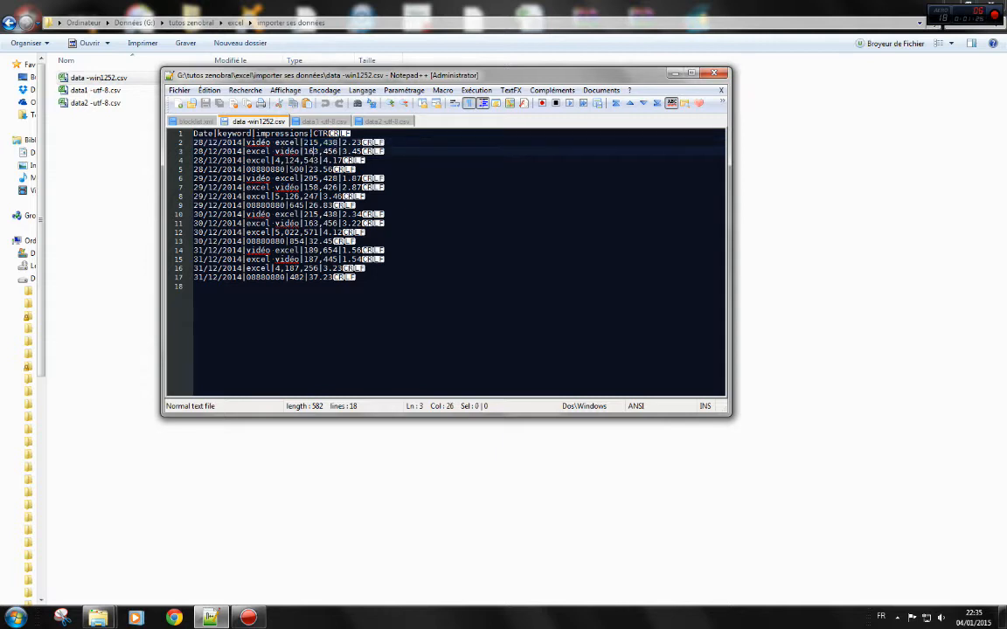
left_click_drag(305, 143, 334, 152)
left_click_drag(342, 142, 360, 141)
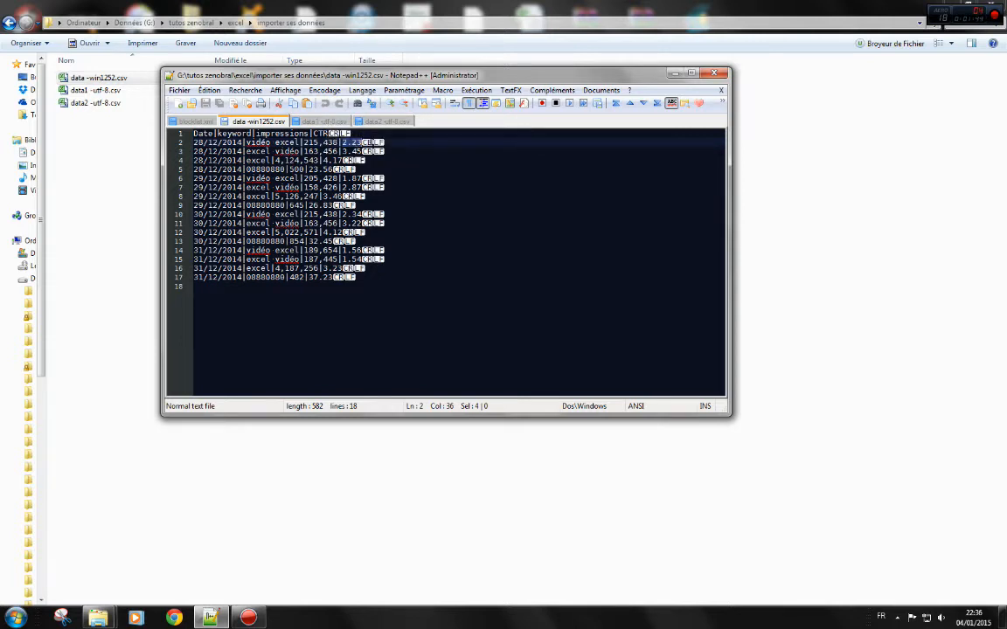
Step: Examine all rows of data -win1252.csv from the last line up to the header, and close Notepad++
left_click_drag(407, 84, 335, 59)
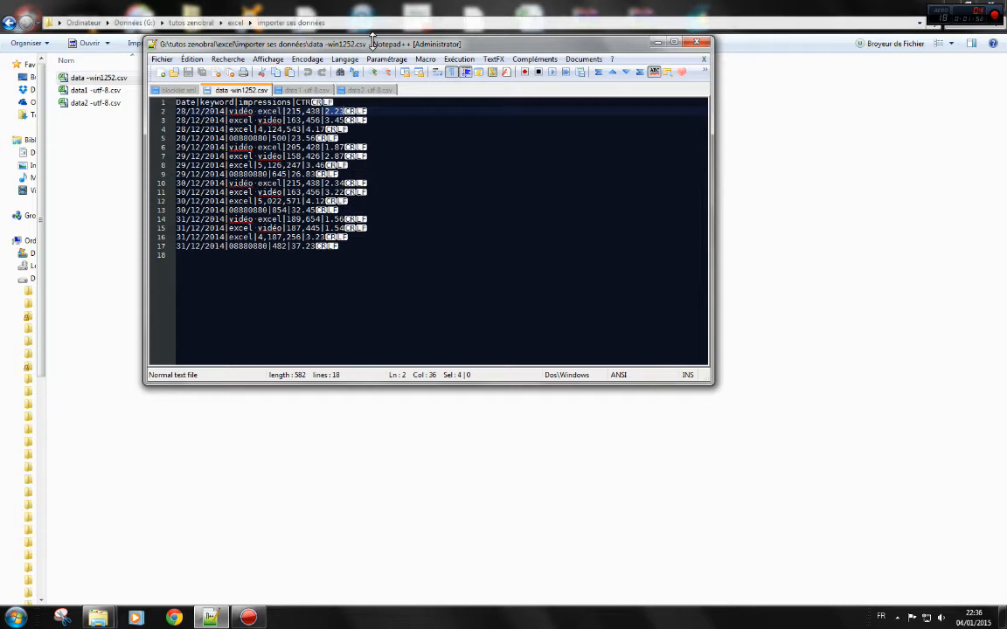
left_click_drag(366, 49, 431, 78)
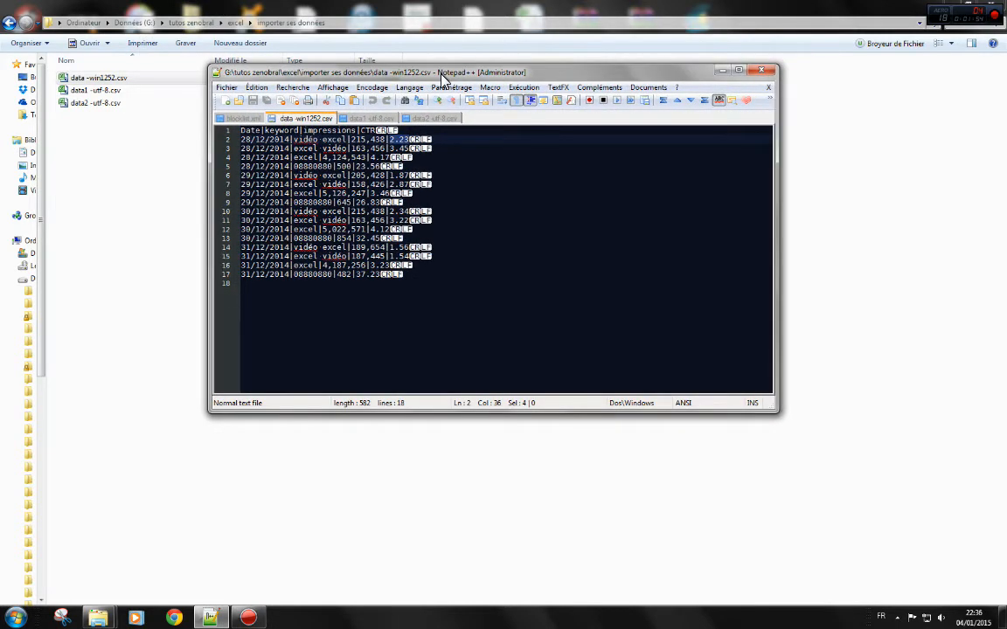
left_click_drag(403, 275, 256, 248)
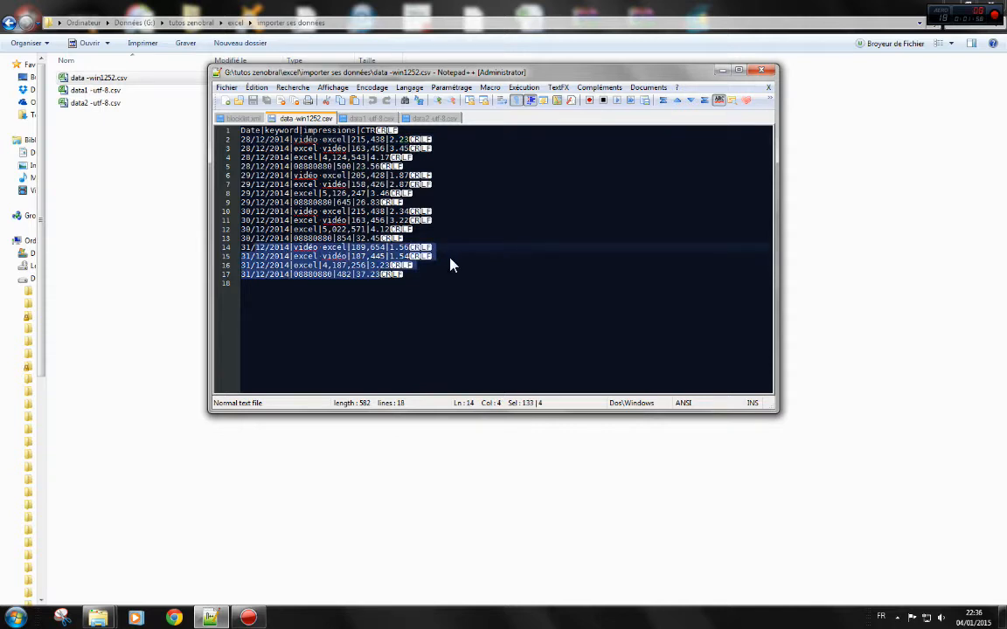
key("Right")
left_click_drag(401, 274, 257, 129)
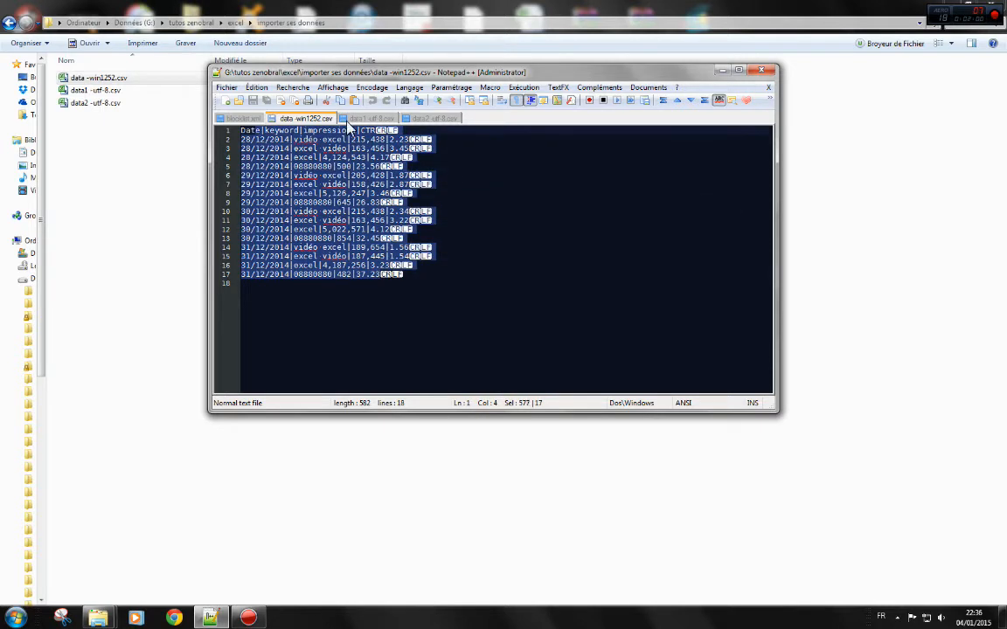
left_click(429, 212)
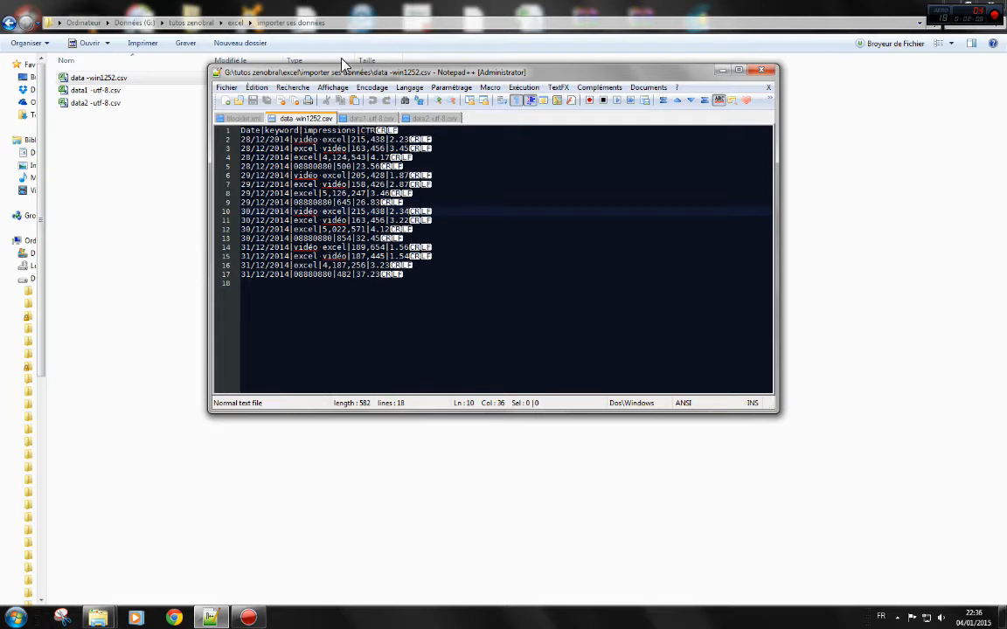
left_click(772, 75)
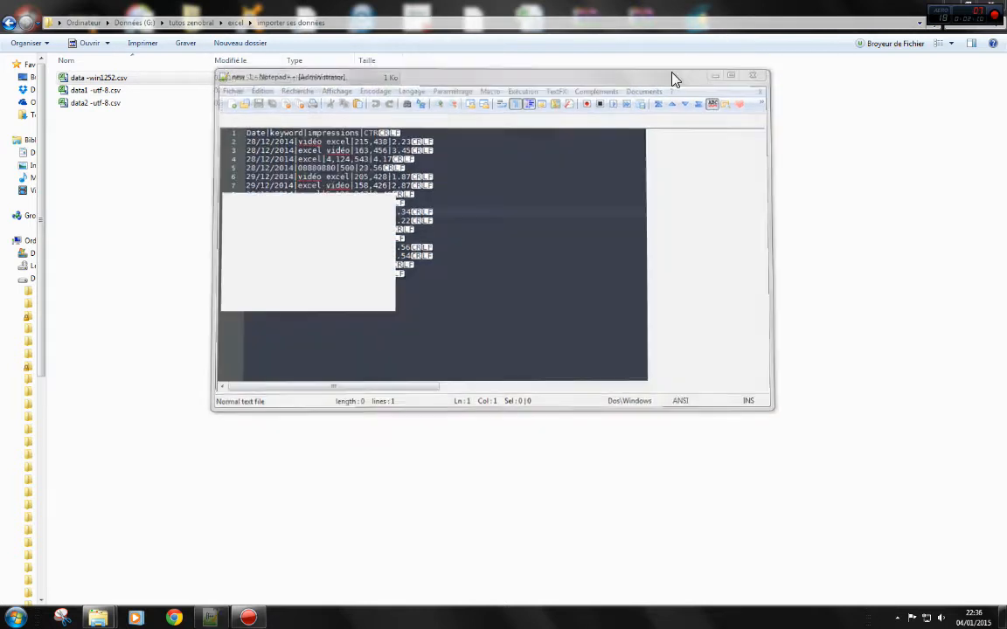
left_click(181, 151)
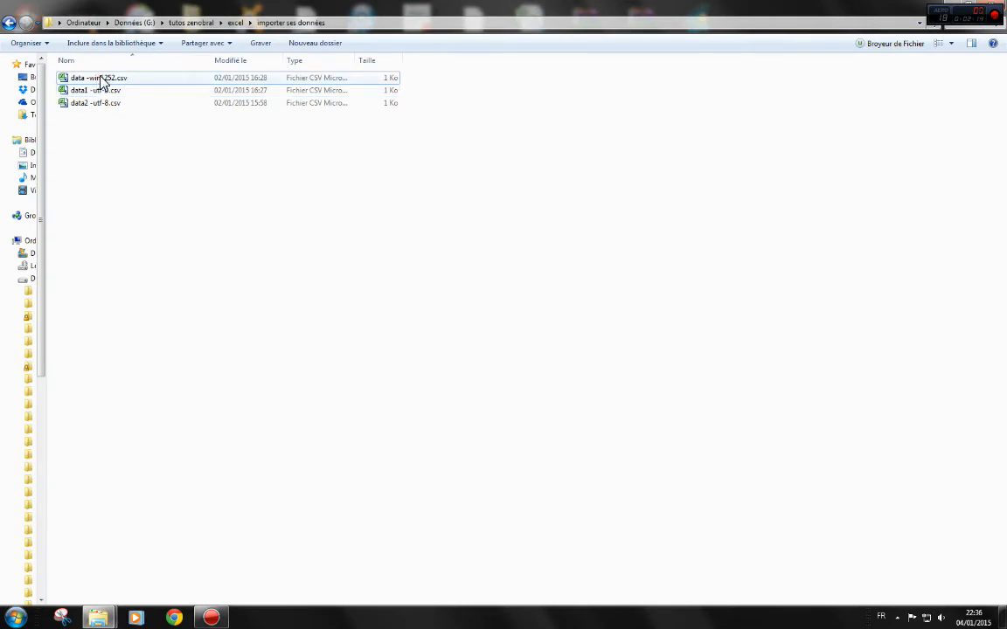
Step: Open data -win1252.csv in Excel and widen column A to inspect the unsplit rows in A1:A17
left_click(102, 80)
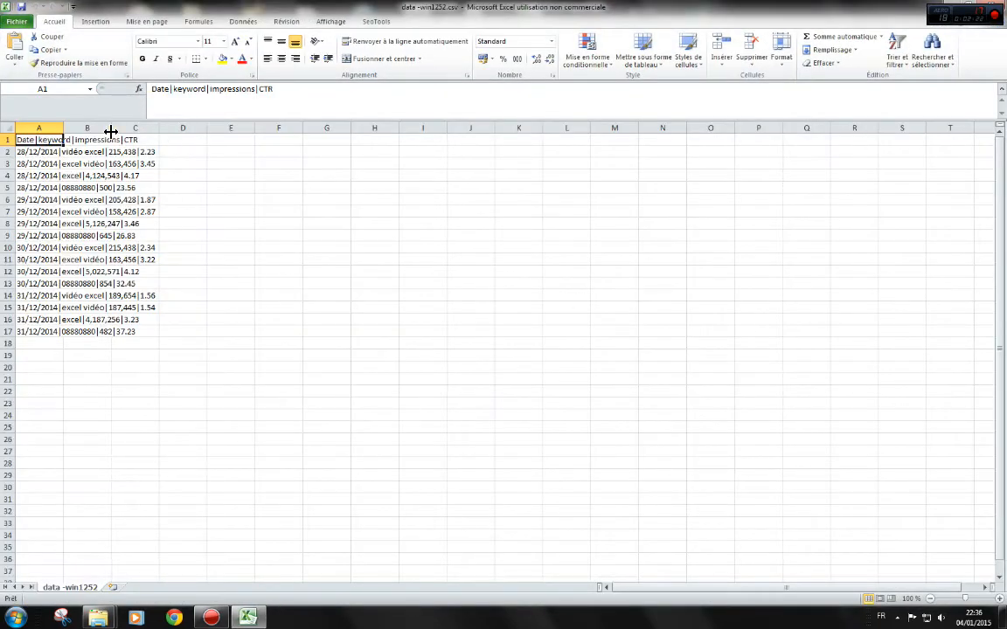
left_click_drag(66, 130, 180, 131)
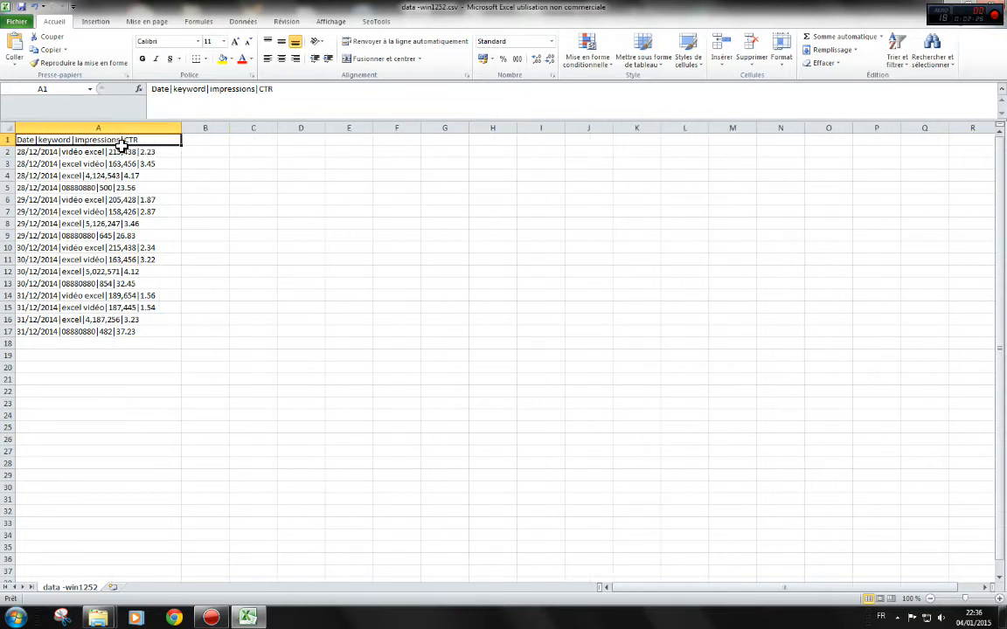
left_click_drag(119, 140, 146, 336)
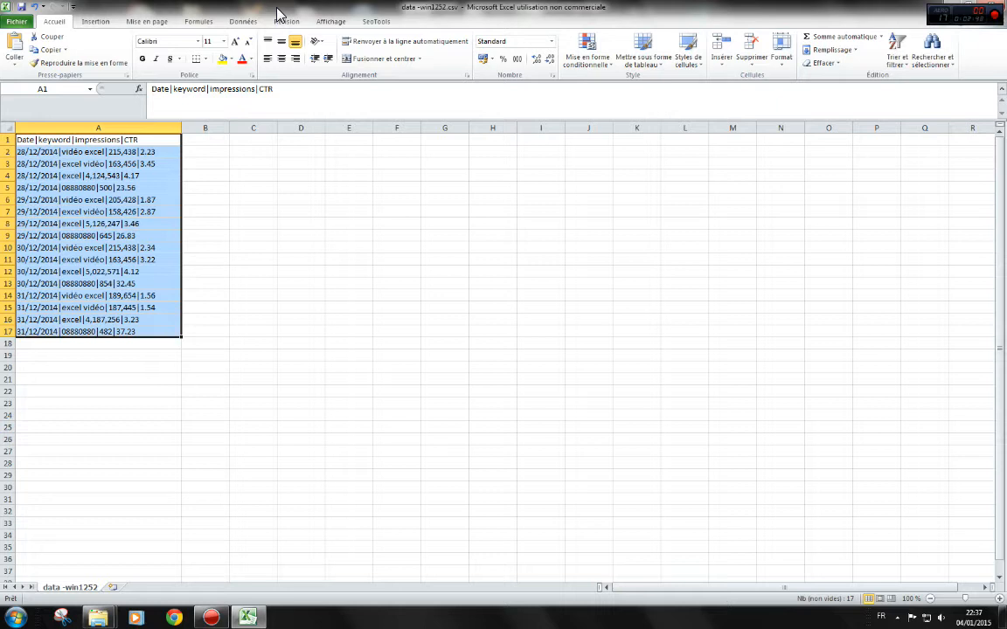
Step: Close the data -win1252.csv workbook without saving the changes
double_click(763, 5)
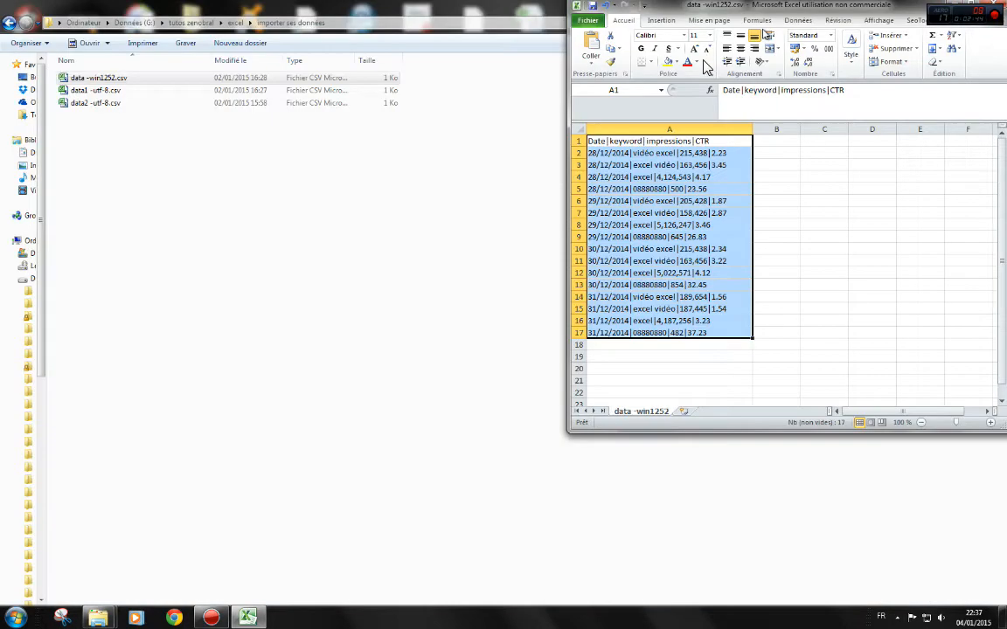
left_click(871, 61)
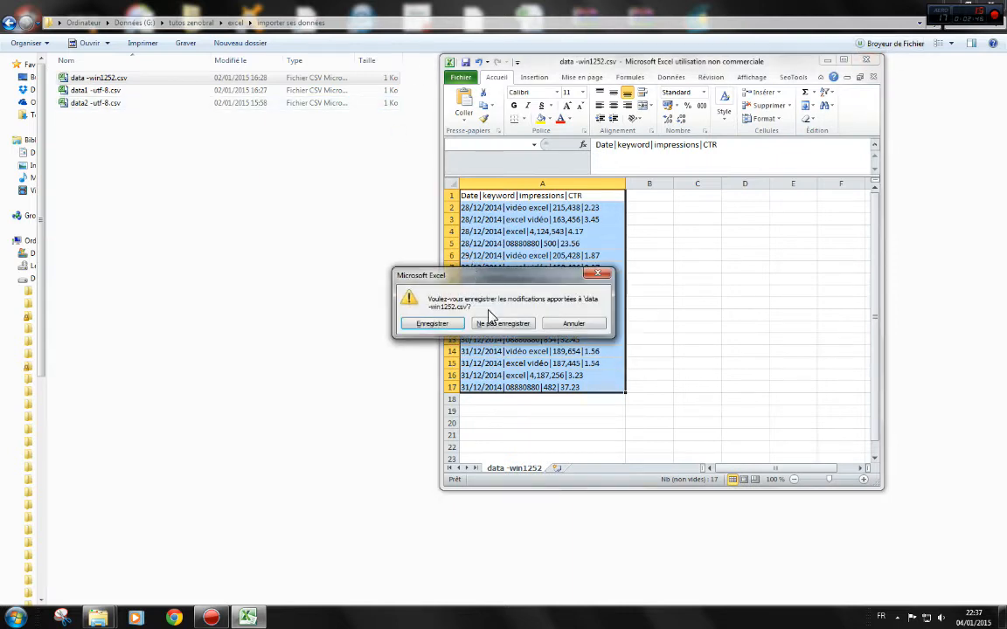
left_click(460, 323)
Step: Open data1 -utf-8.csv in Excel and widen column A to inspect the accented keywords in A1:A17
left_click(116, 93)
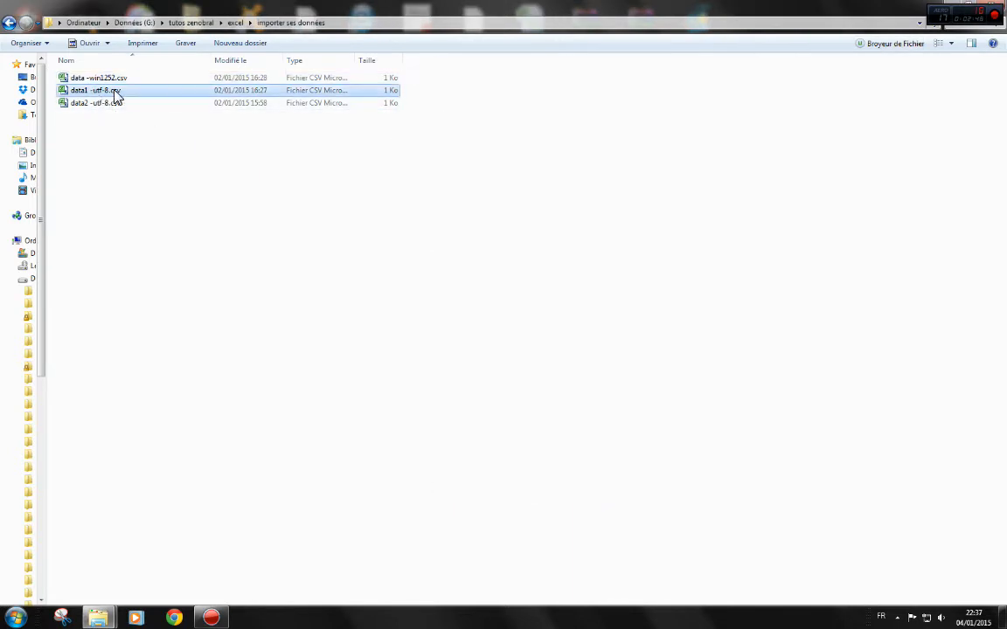
double_click(116, 94)
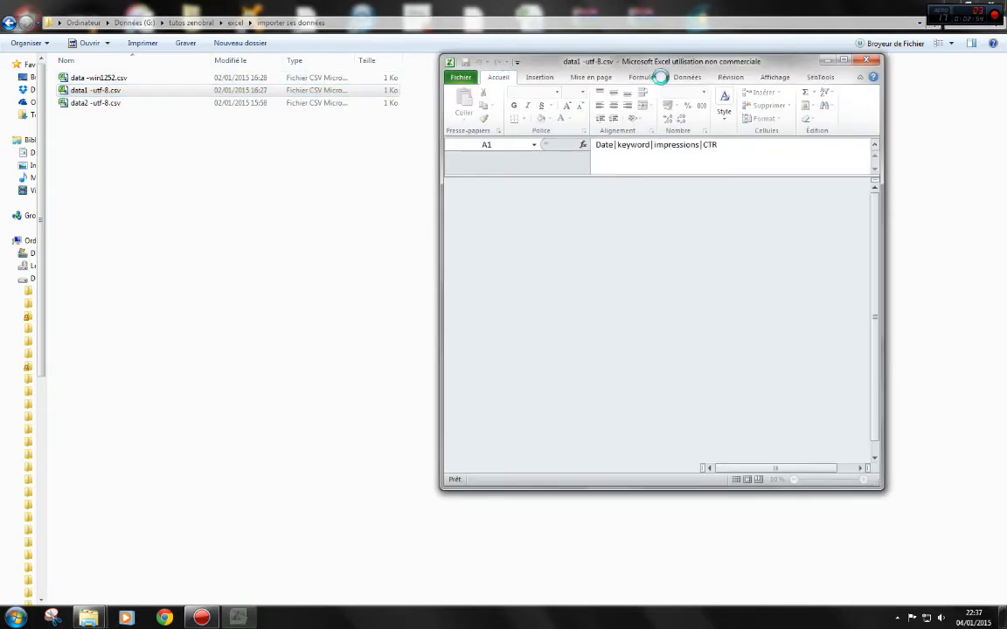
left_click(845, 61)
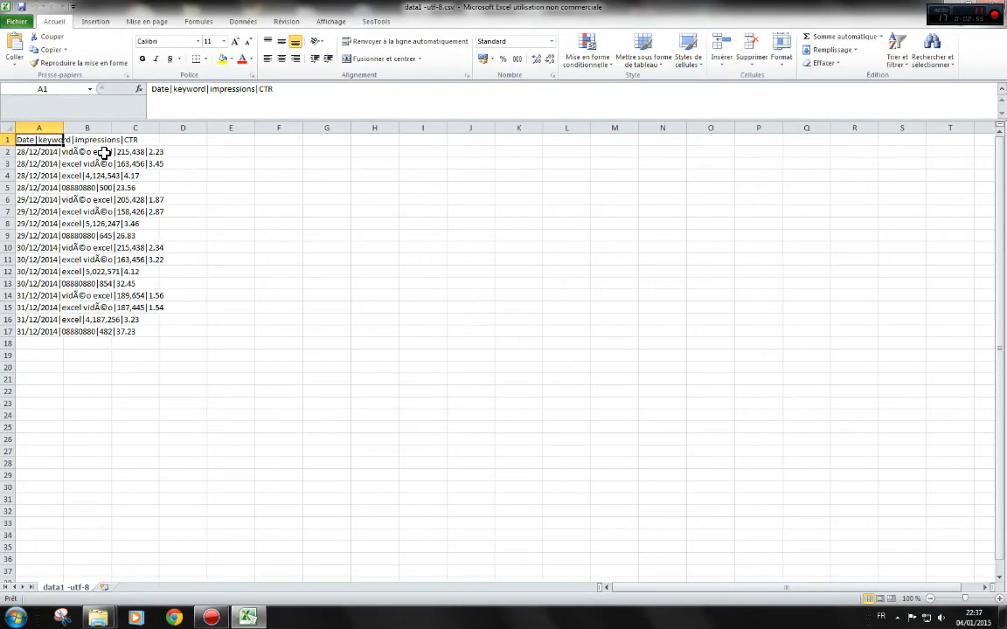
left_click_drag(68, 125, 127, 129)
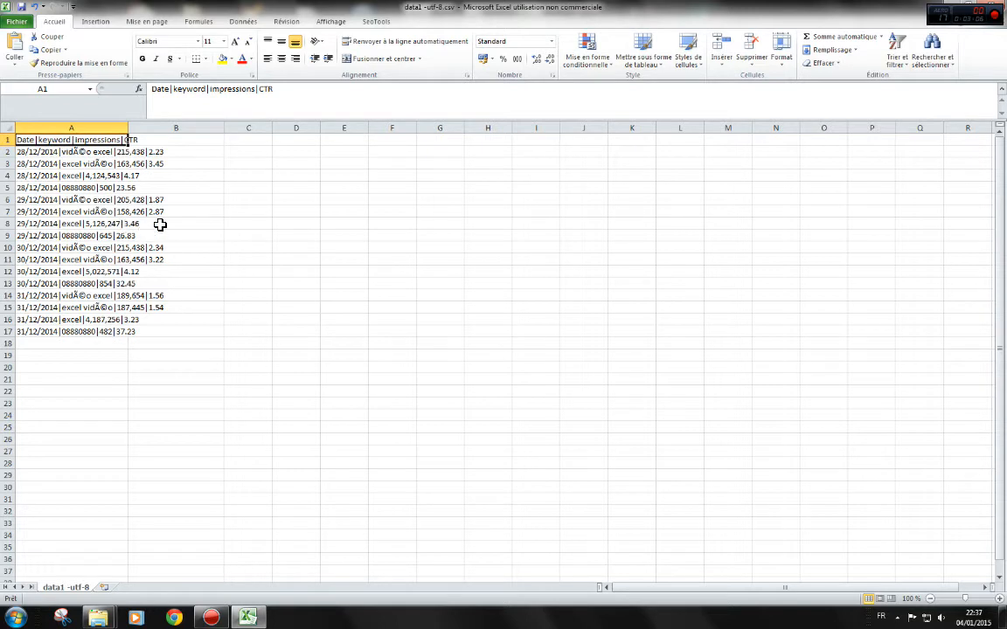
left_click_drag(71, 142, 125, 189)
left_click_drag(74, 144, 75, 332)
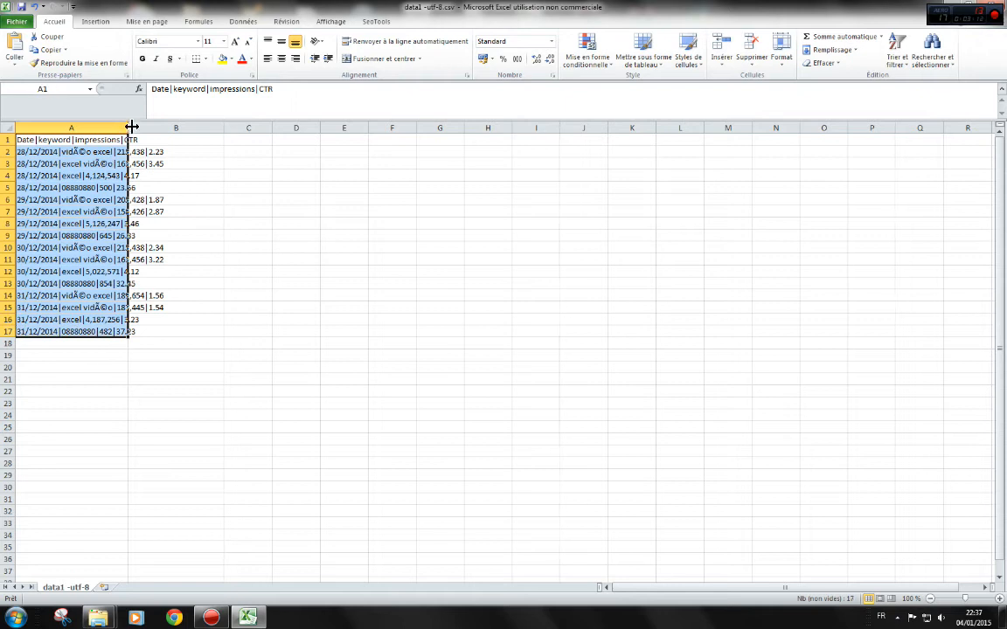
left_click_drag(128, 129, 278, 129)
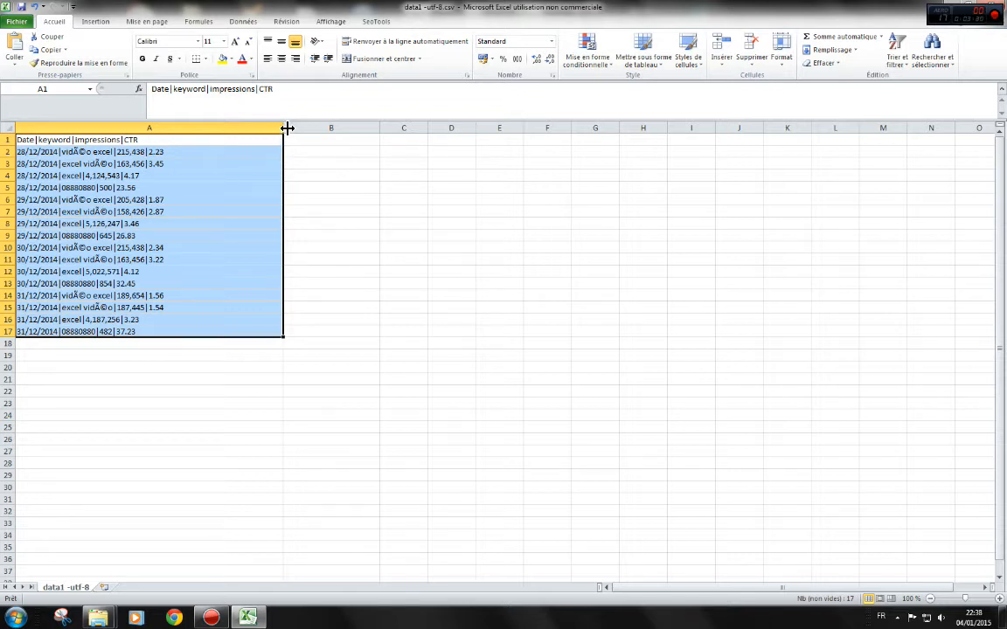
left_click_drag(286, 129, 194, 140)
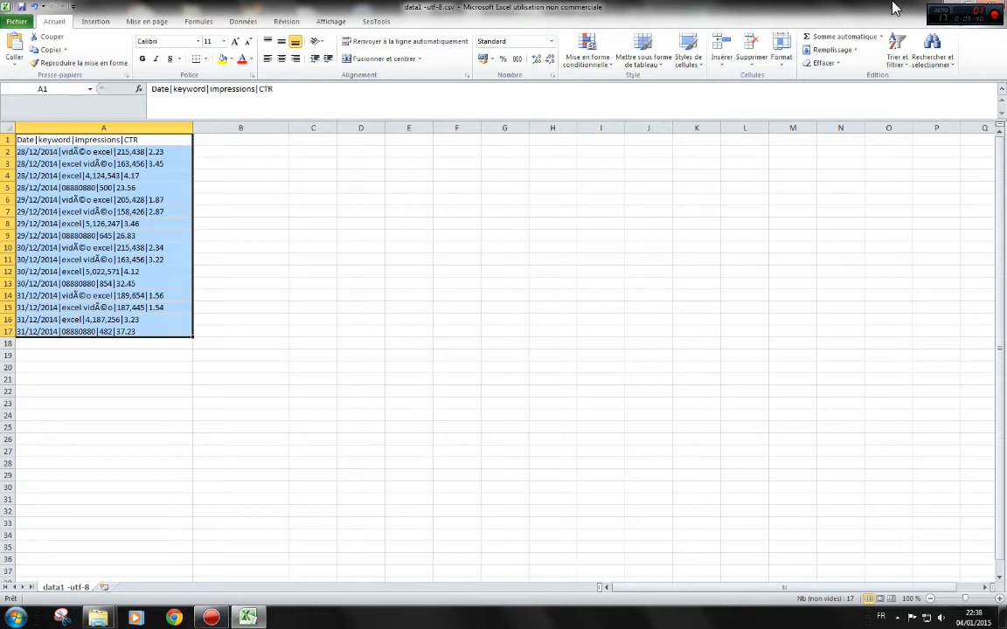
Step: Close data1 -utf-8.csv without saving the changes and start Excel with a new blank workbook
left_click_drag(892, 3, 831, 25)
left_click(951, 29)
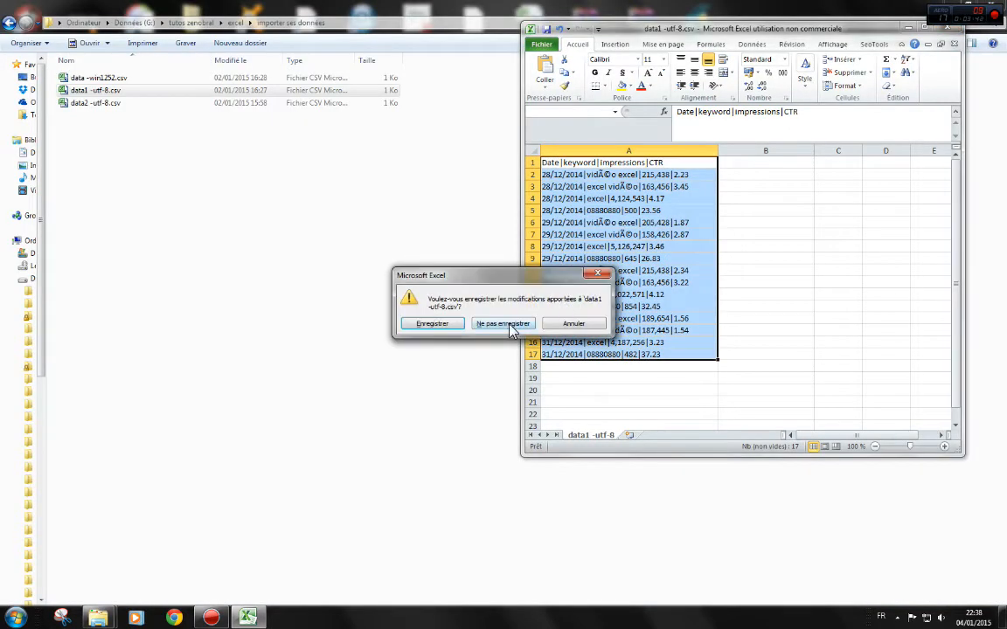
left_click(528, 386)
left_click(4, 618)
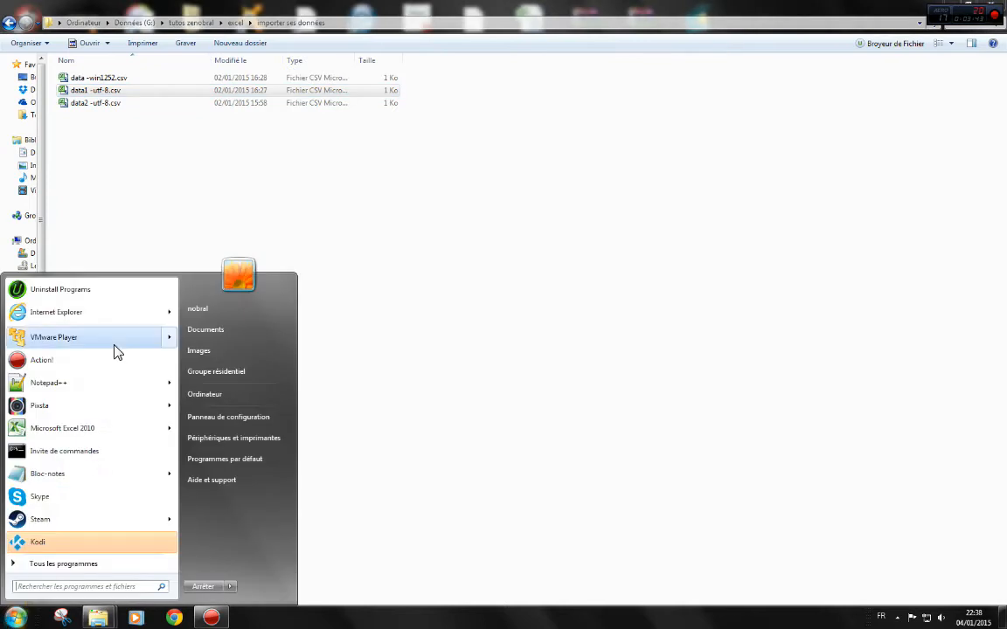
left_click(99, 428)
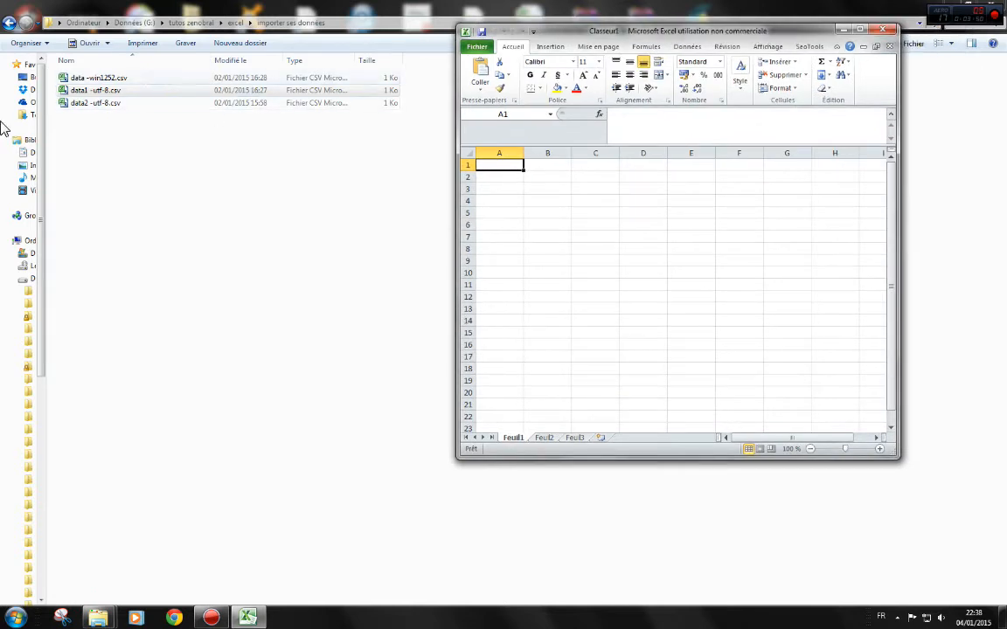
Step: Open data1 -utf-8.csv in Notepad++ and compare its encoding with that of data -win1252.csv
left_click(119, 91)
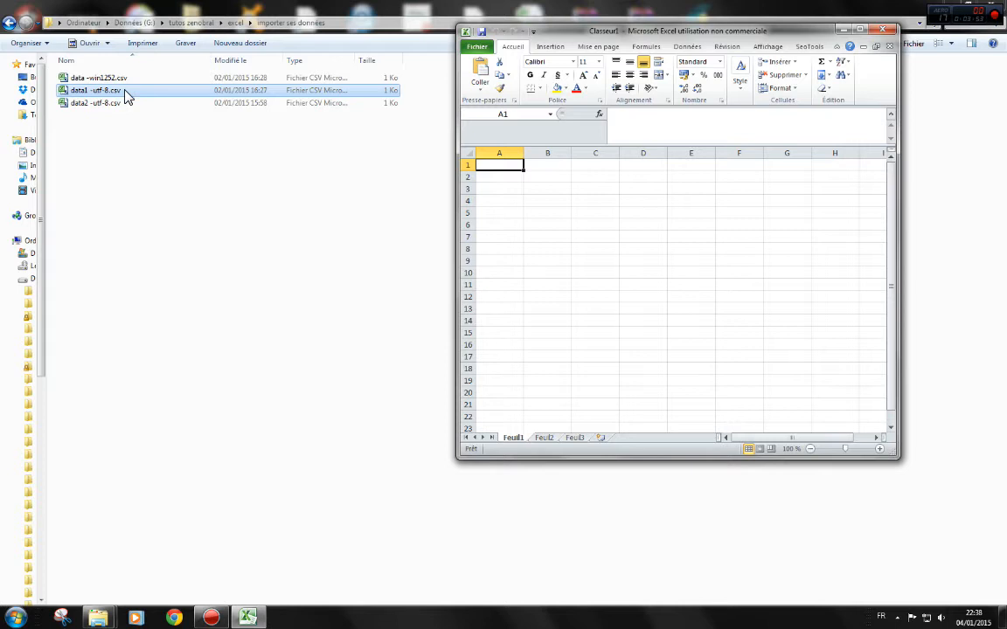
right_click(125, 95)
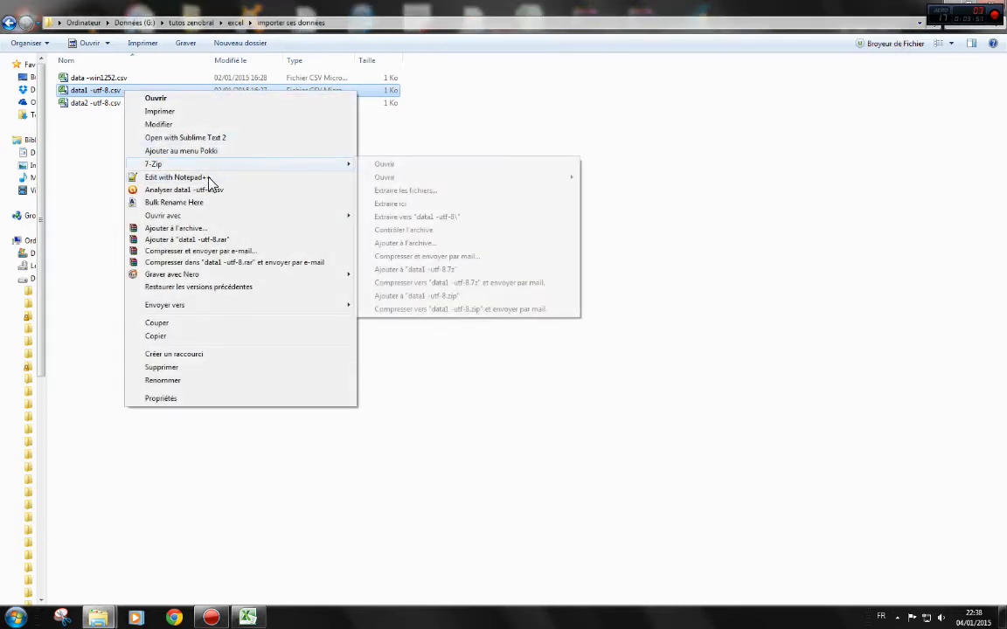
left_click(210, 178)
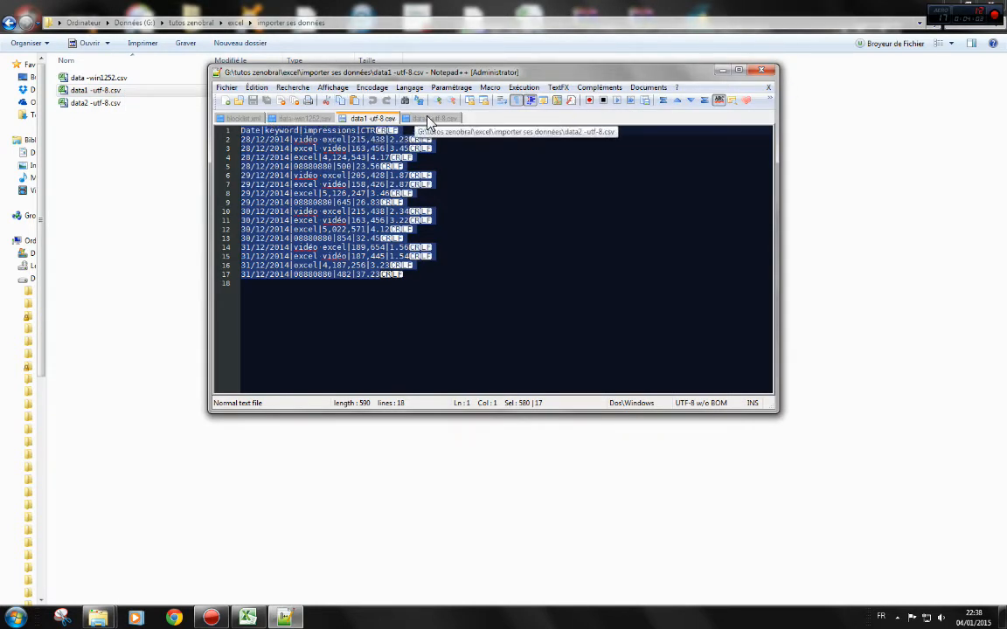
left_click(301, 118)
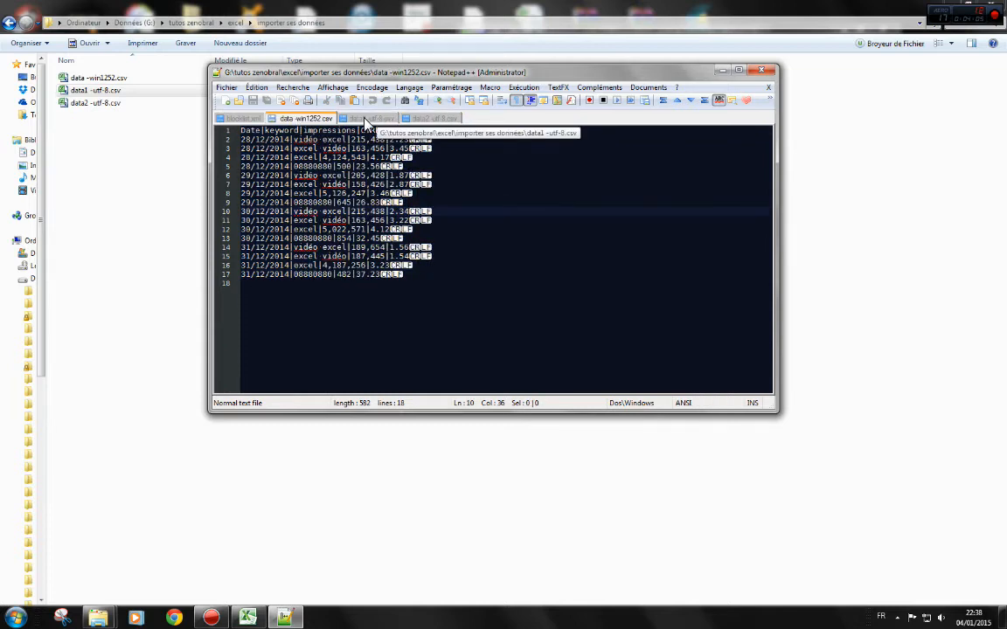
Step: Close the detached data1 -utf-8.csv window and reopen the file in Notepad++
left_click_drag(365, 123, 549, 9)
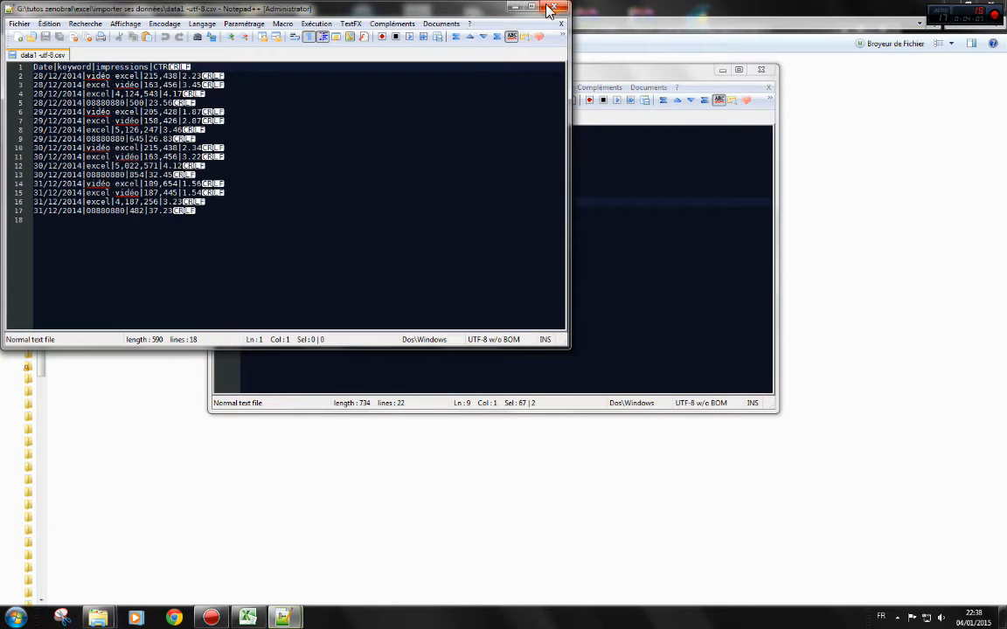
left_click(551, 7)
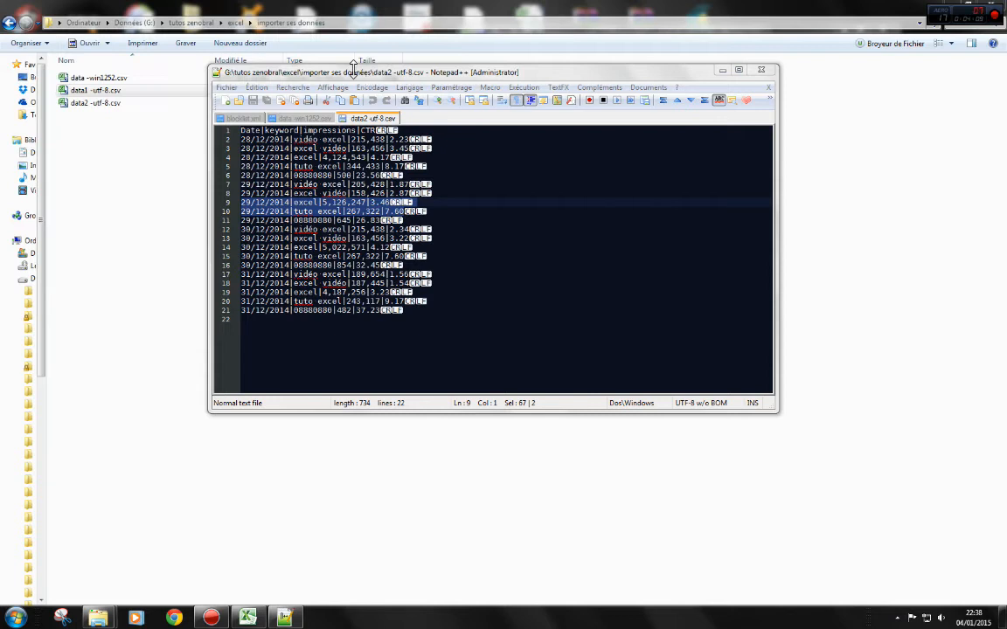
left_click(318, 117)
left_click(348, 119)
right_click(105, 92)
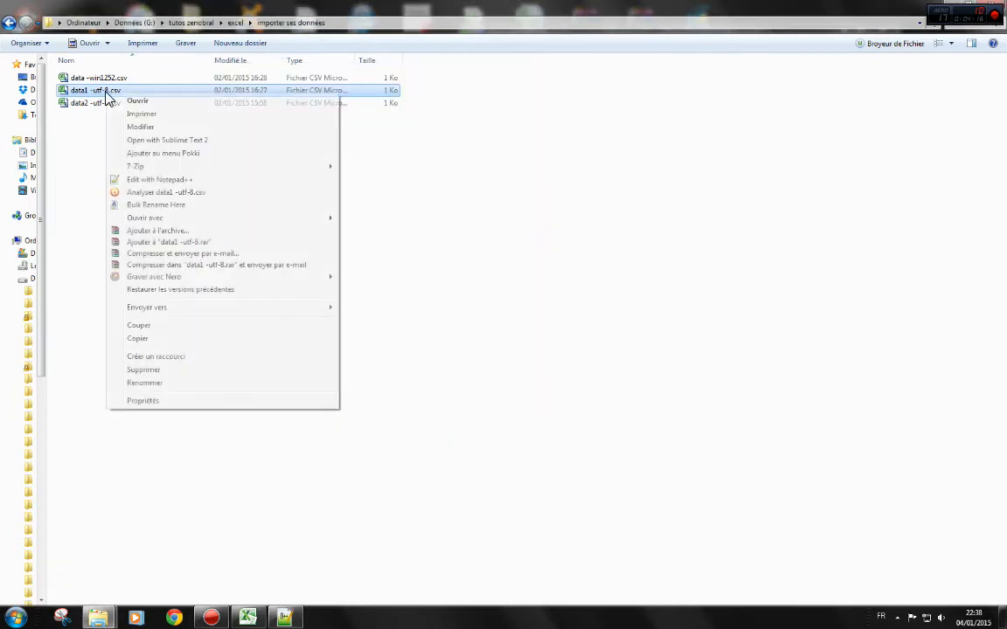
left_click(196, 179)
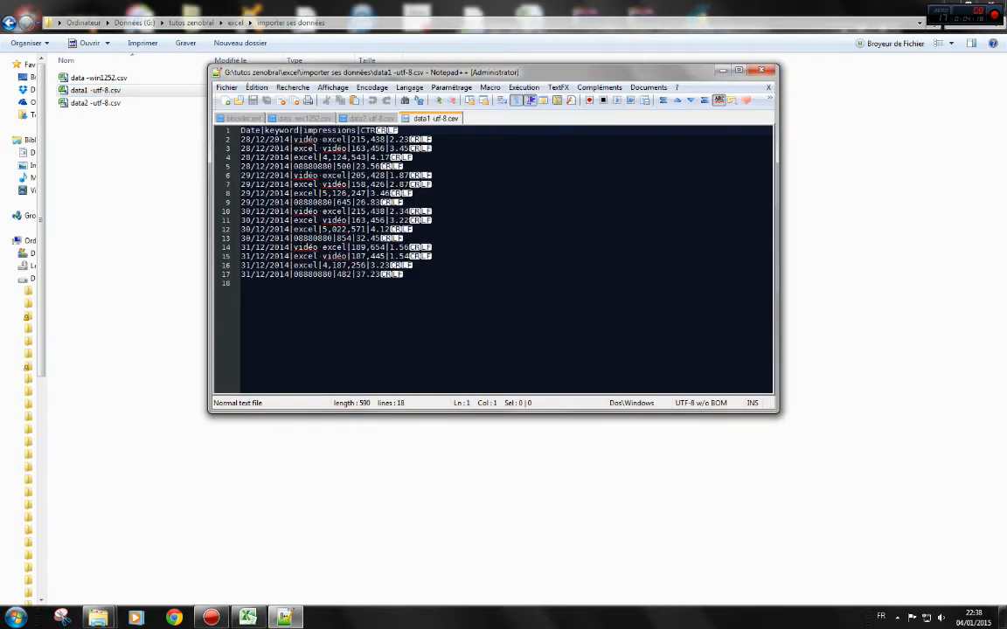
Step: Place data1 -utf-8.csv beside data -win1252.csv and compare the contents and encodings of the two files
left_click_drag(427, 119, 382, 118)
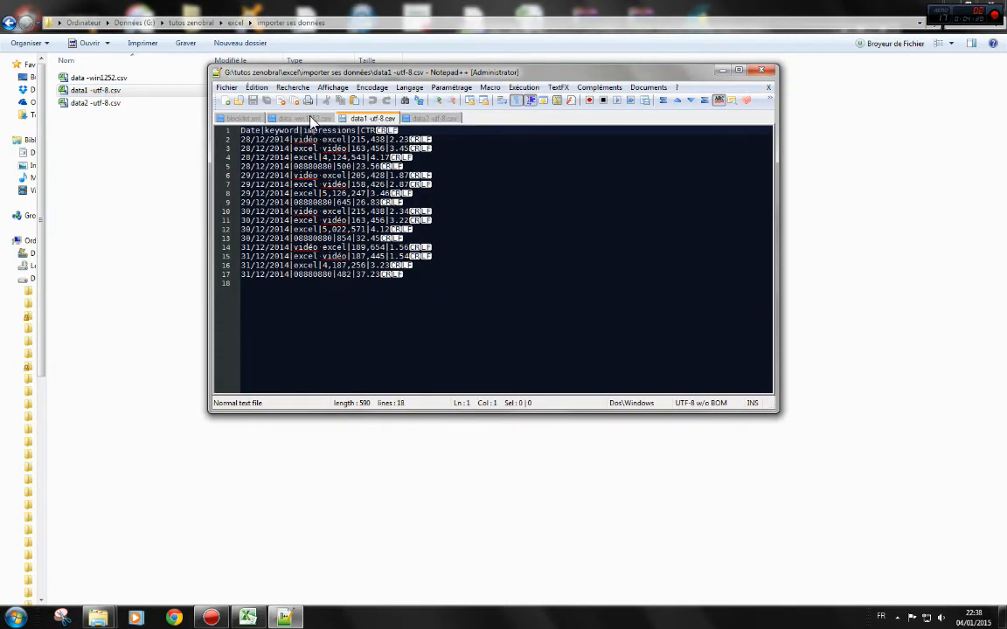
left_click(284, 117)
left_click(370, 118)
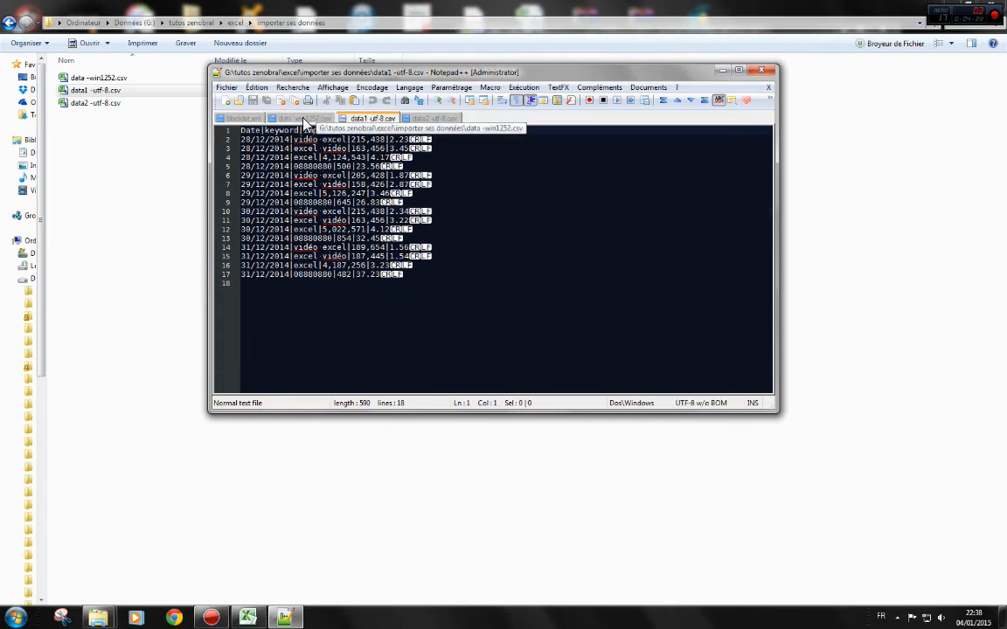
left_click(305, 122)
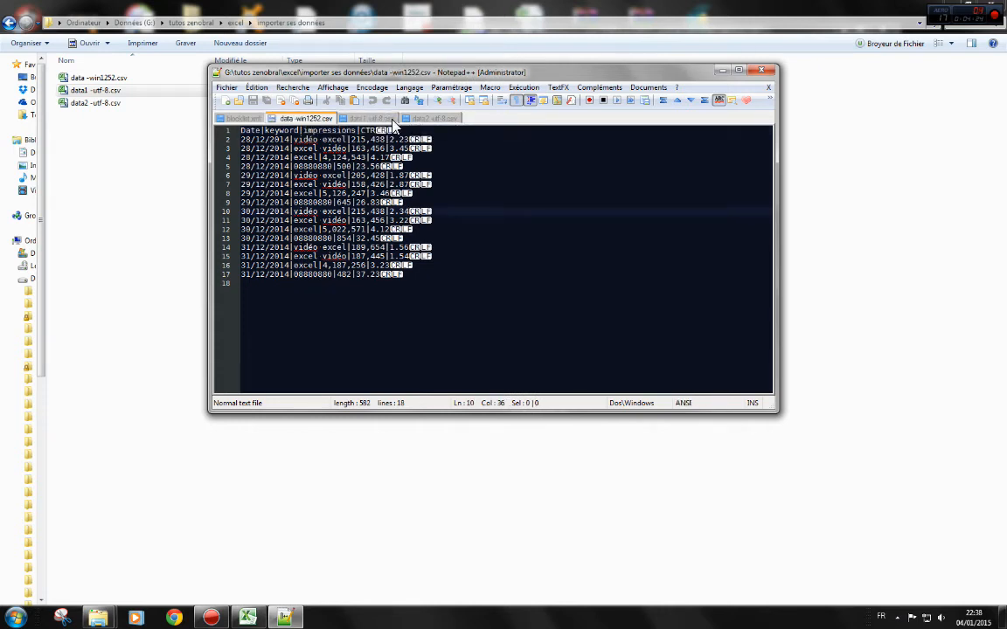
left_click(390, 120)
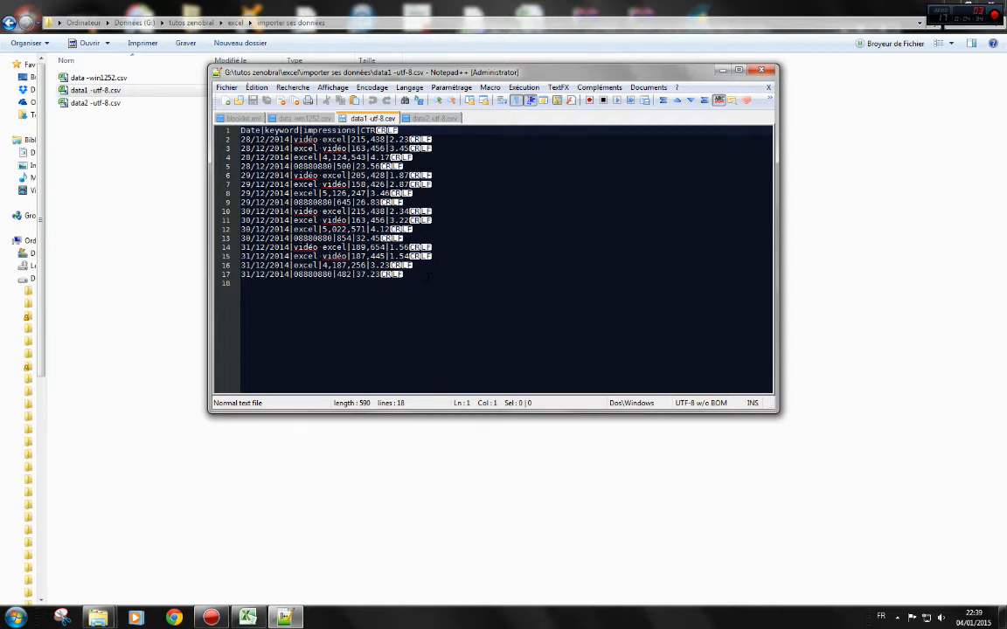
Step: Copy all lines of data1 -utf-8.csv and paste them at cell A1 of the blank Excel workbook
left_click_drag(420, 265, 184, 130)
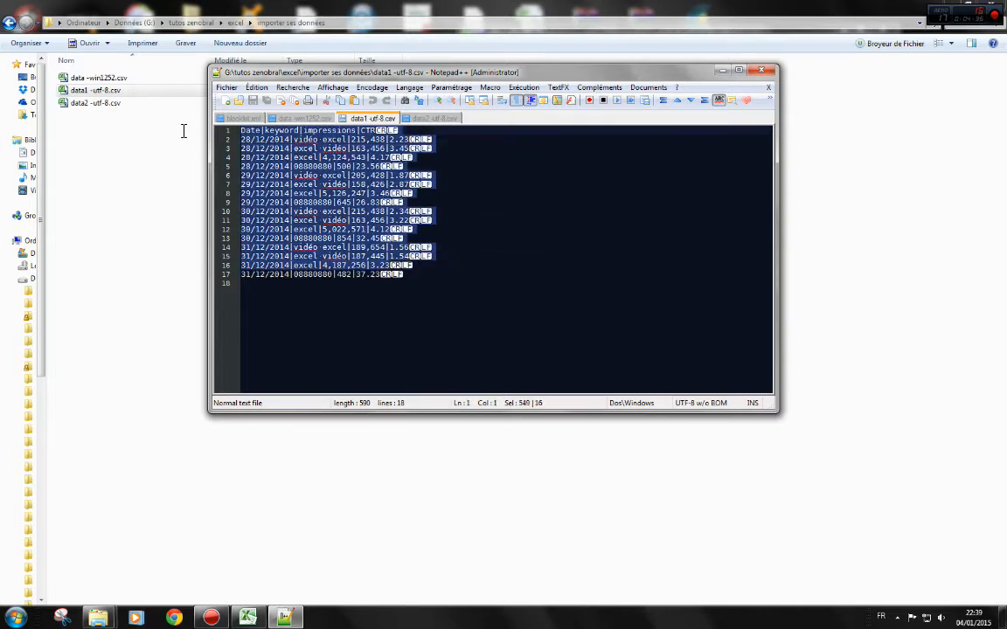
left_click_drag(451, 282, 168, 133)
key("ctrl+c")
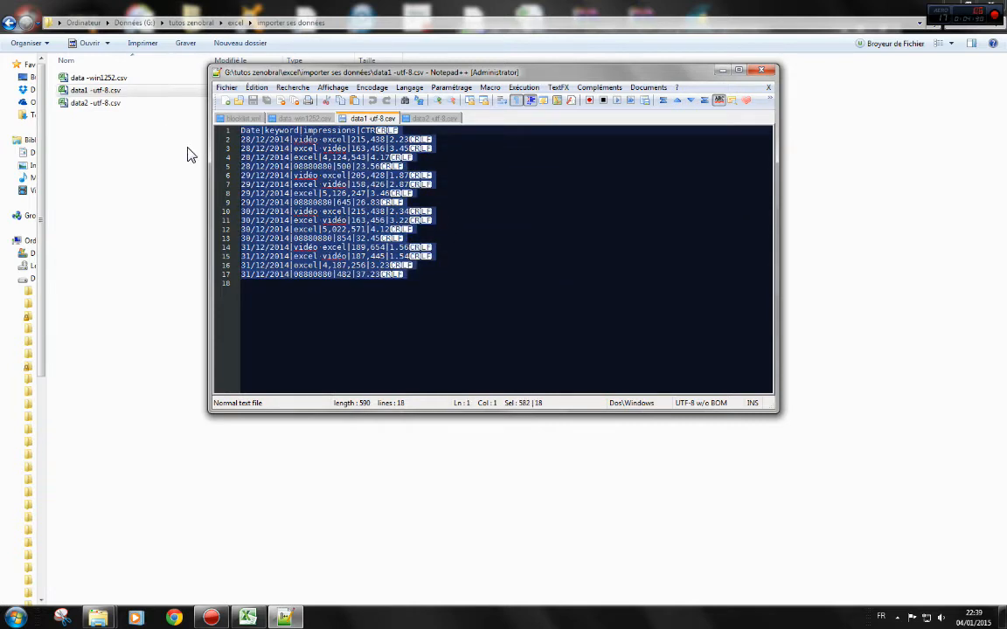
left_click(247, 618)
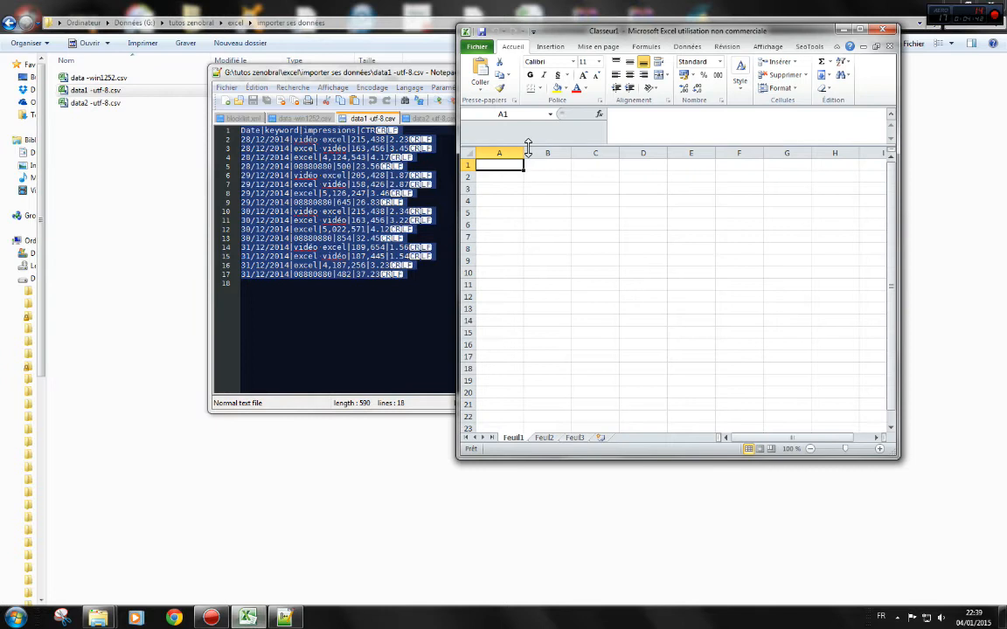
key("ctrl+v")
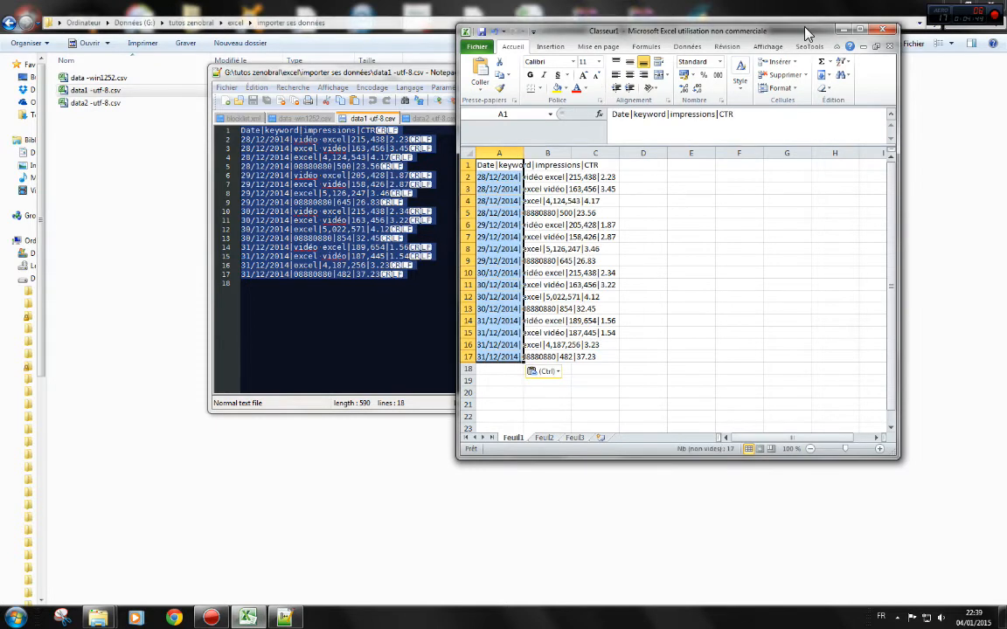
Step: Maximize the Excel window and widen column A to fit the pasted lines
double_click(786, 31)
left_click_drag(64, 129, 211, 146)
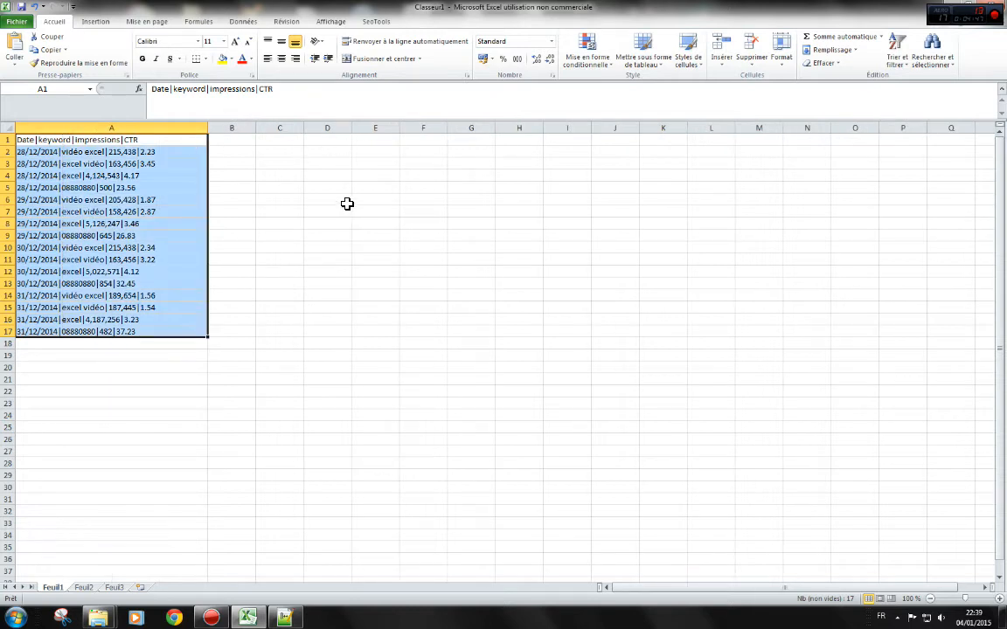
left_click(315, 175)
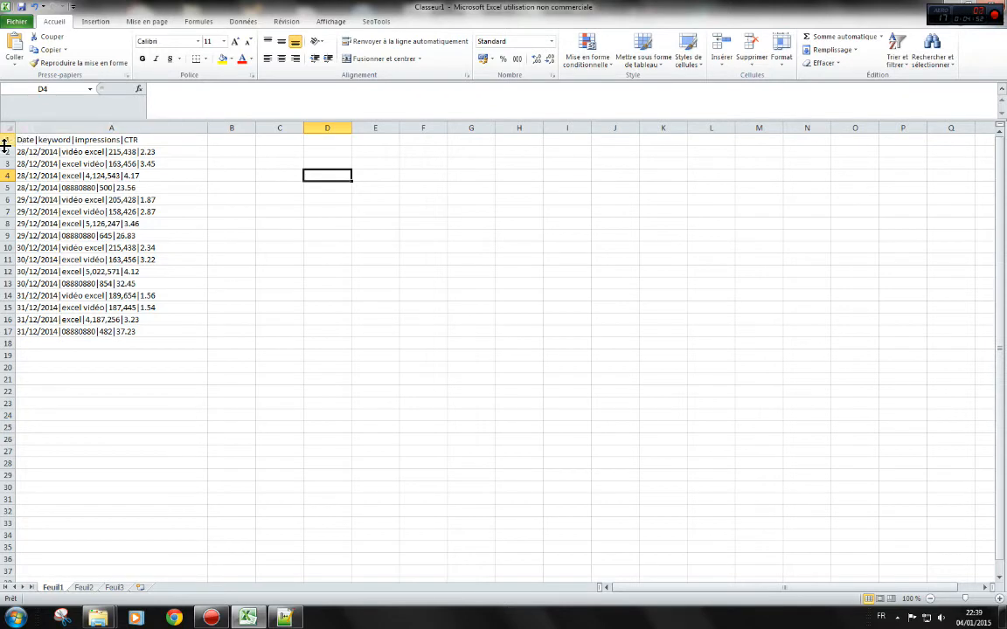
Step: Convert column A into separate columns from $A$1 with "|" as the only delimiter and Standard formats, and reduce column A's width
left_click(107, 128)
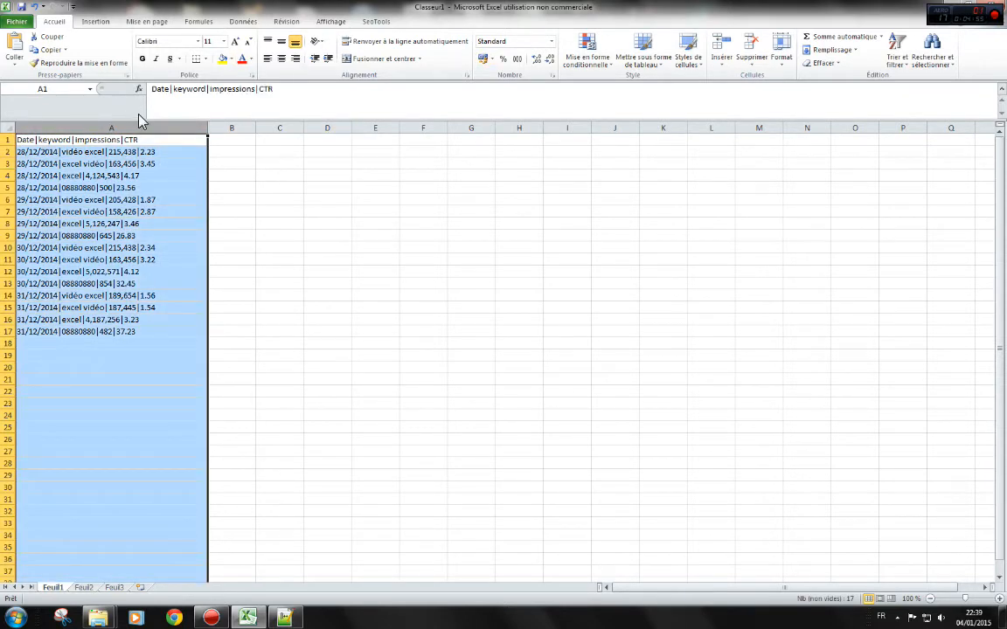
left_click(246, 23)
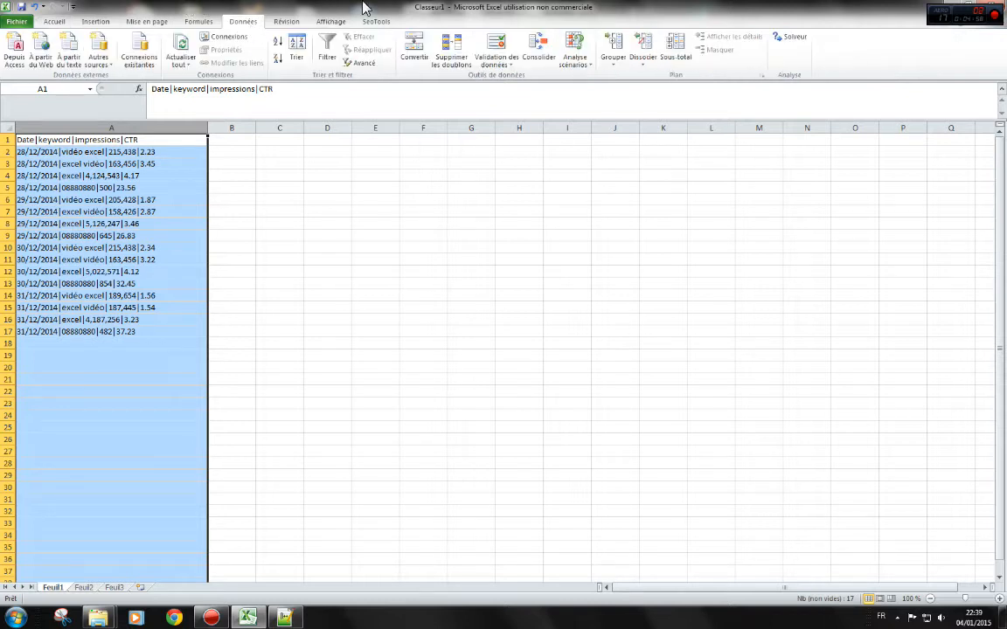
left_click(409, 48)
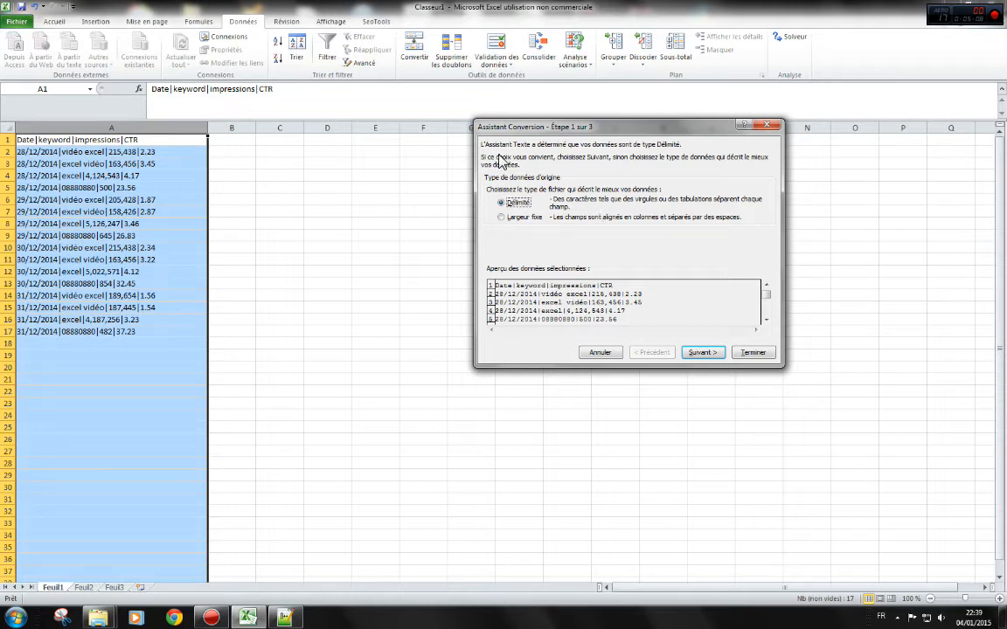
left_click(710, 352)
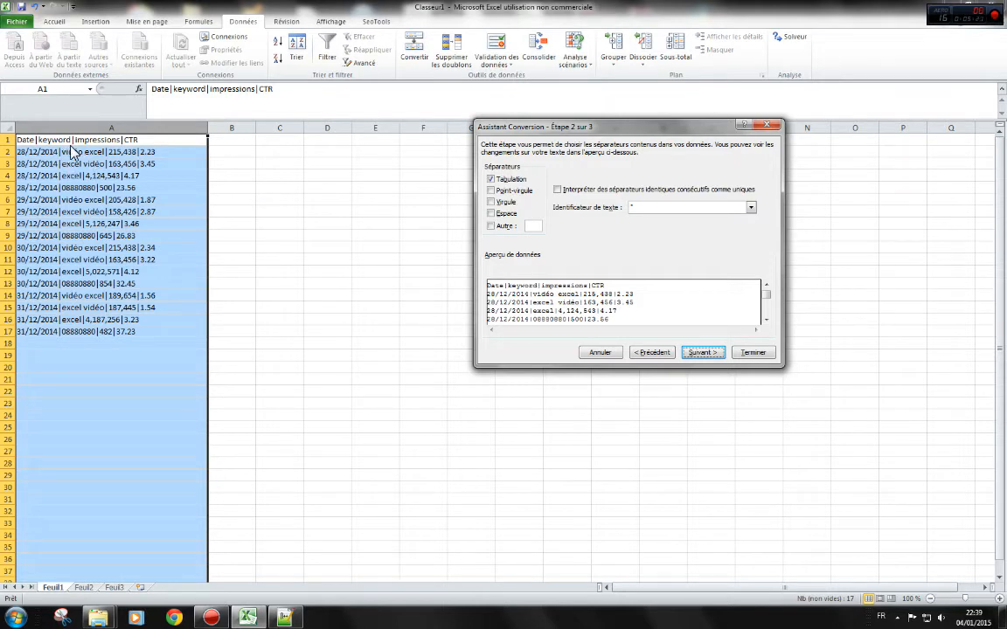
left_click(492, 179)
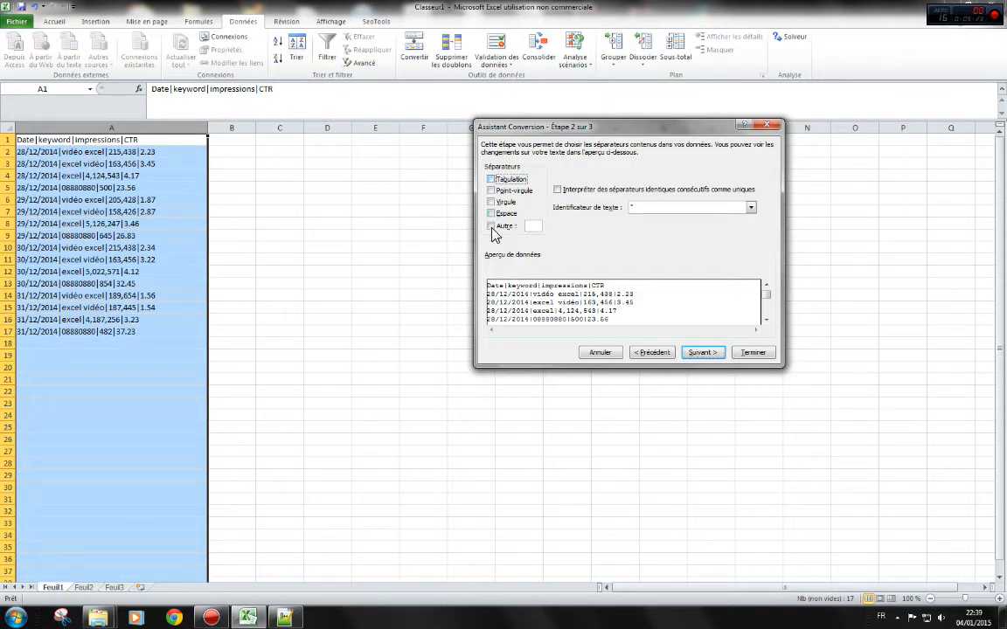
left_click(491, 227)
type("|")
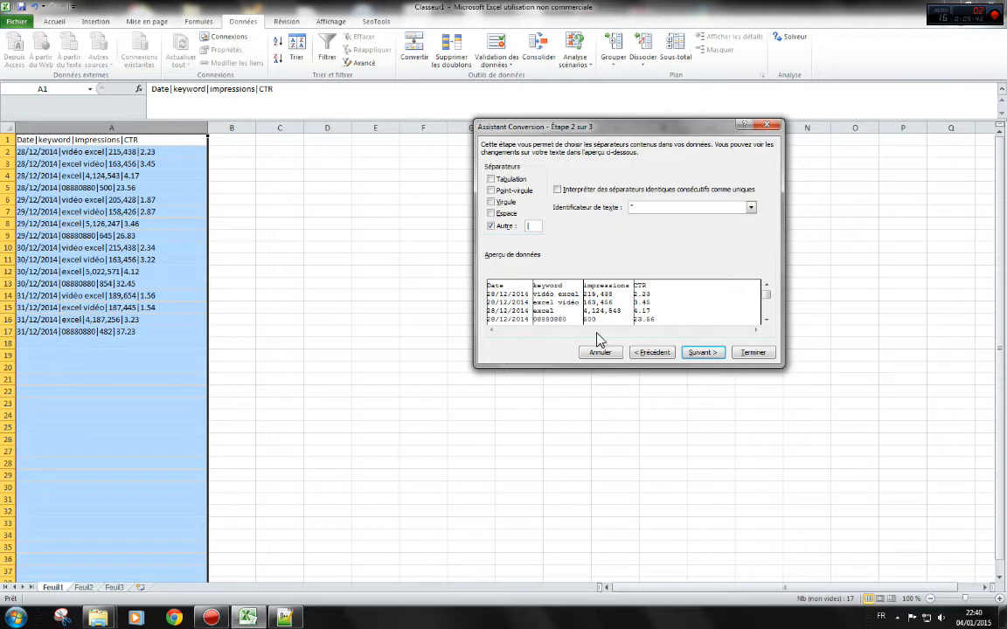
left_click(704, 353)
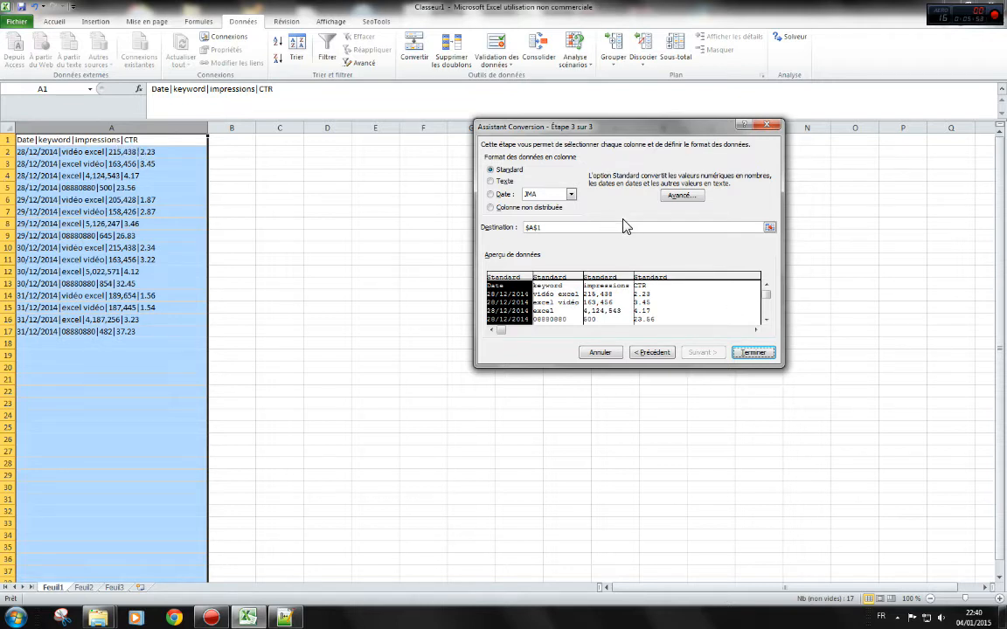
left_click(754, 353)
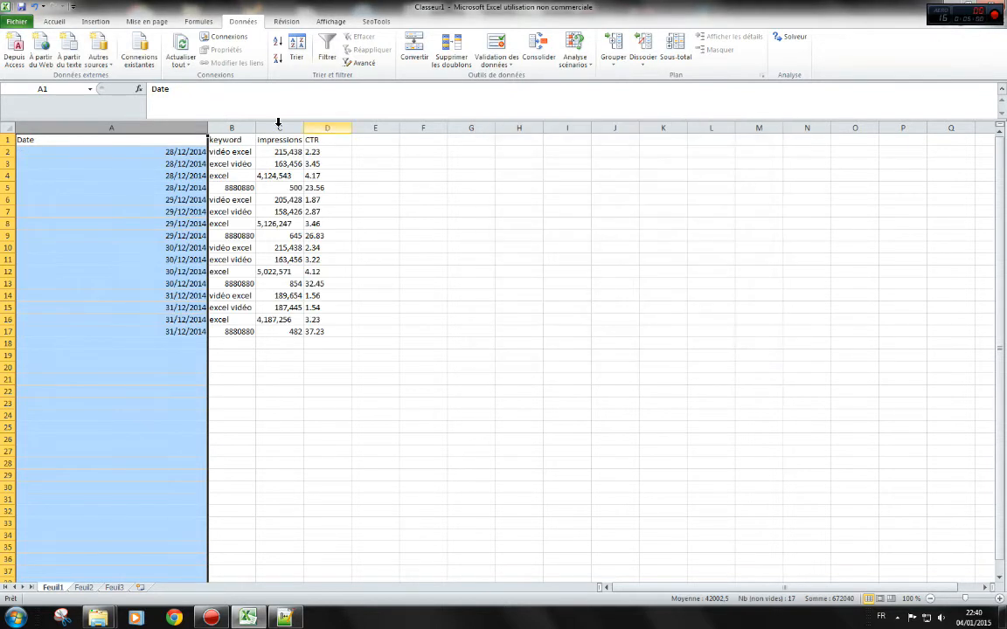
double_click(210, 128)
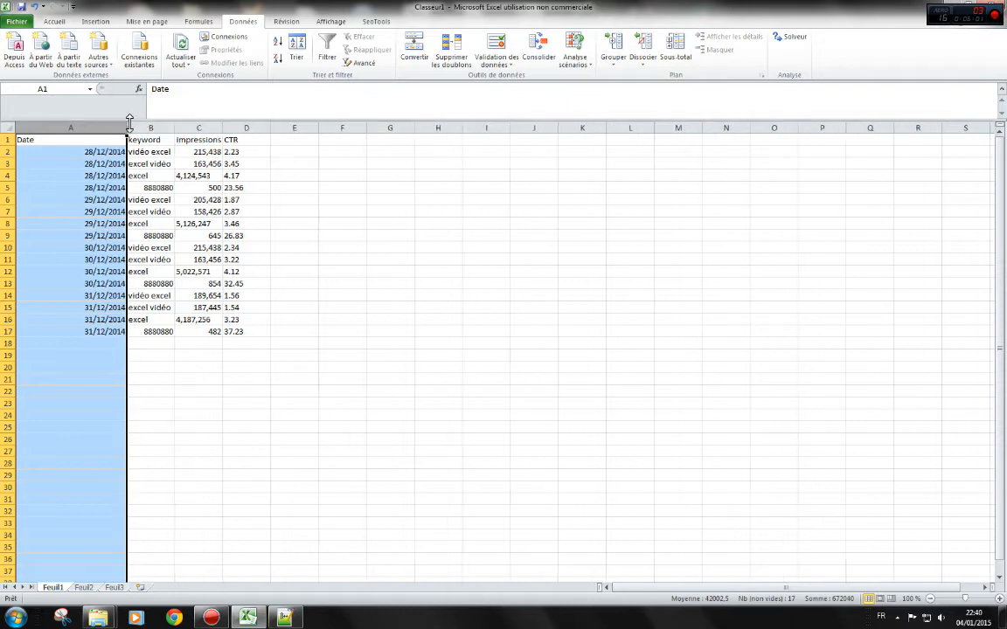
Step: Widen columns C and D and inspect the impressions values in C2, C3, C4 and C8
left_click_drag(223, 128, 304, 129)
left_click(338, 149)
left_click_drag(223, 152, 180, 172)
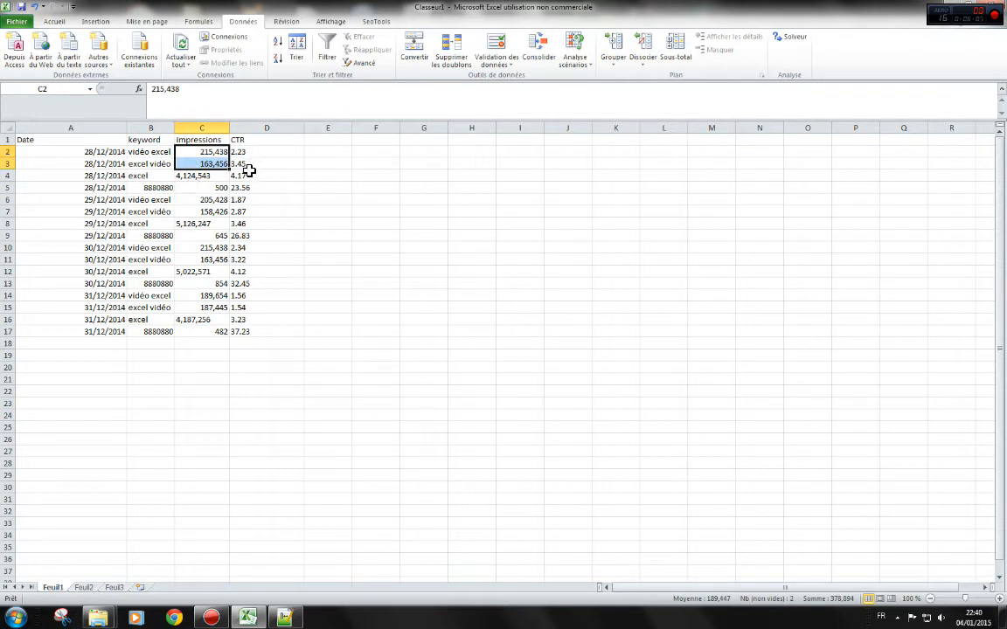
left_click(205, 164)
left_click(208, 176)
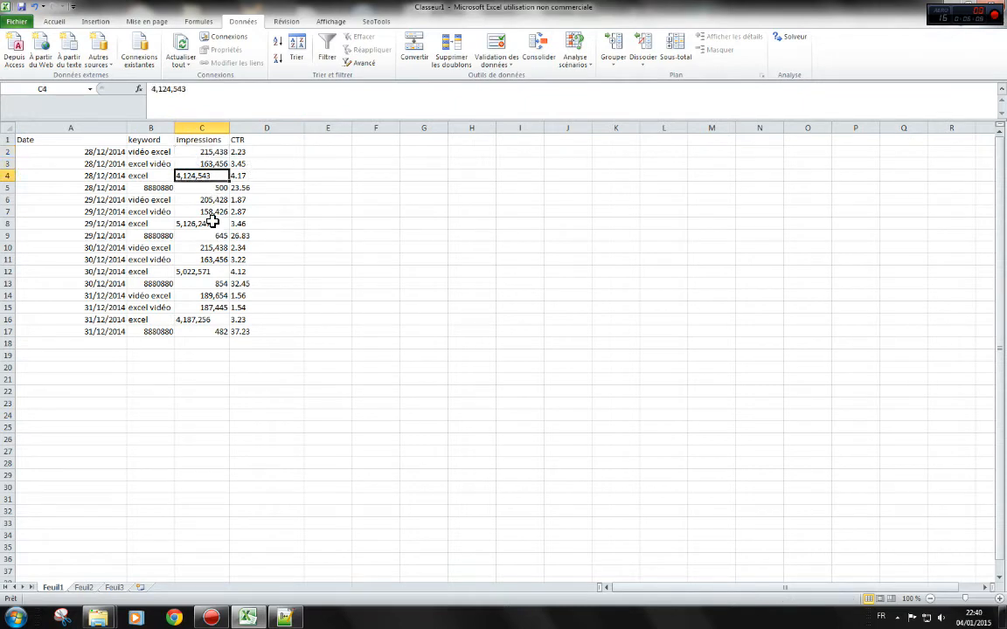
left_click(205, 224)
left_click(209, 163)
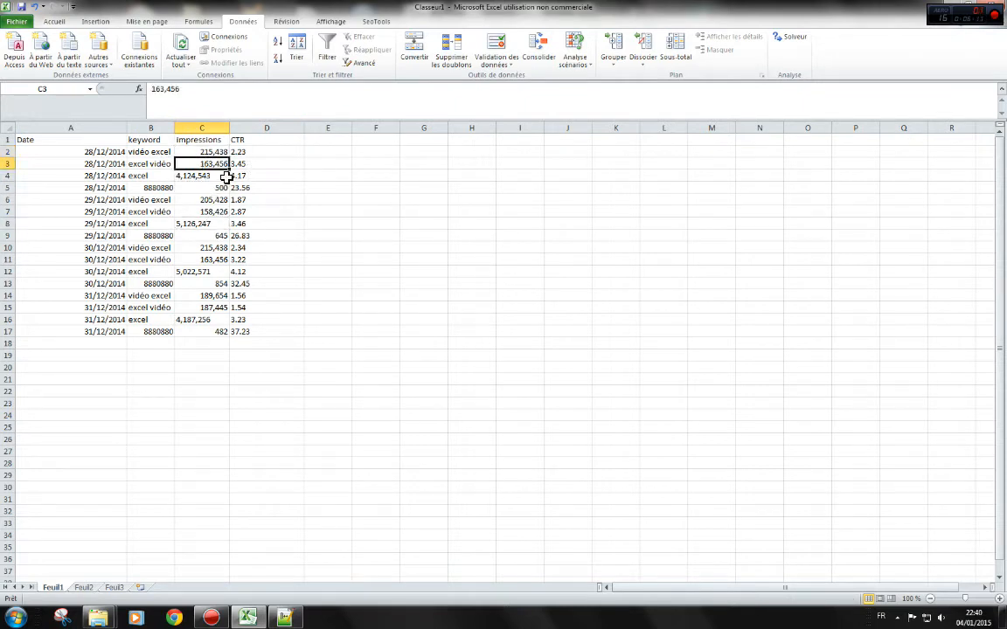
Step: Enter the formula =C2+C4 in cell E2 to test the impressions values
left_click(332, 151)
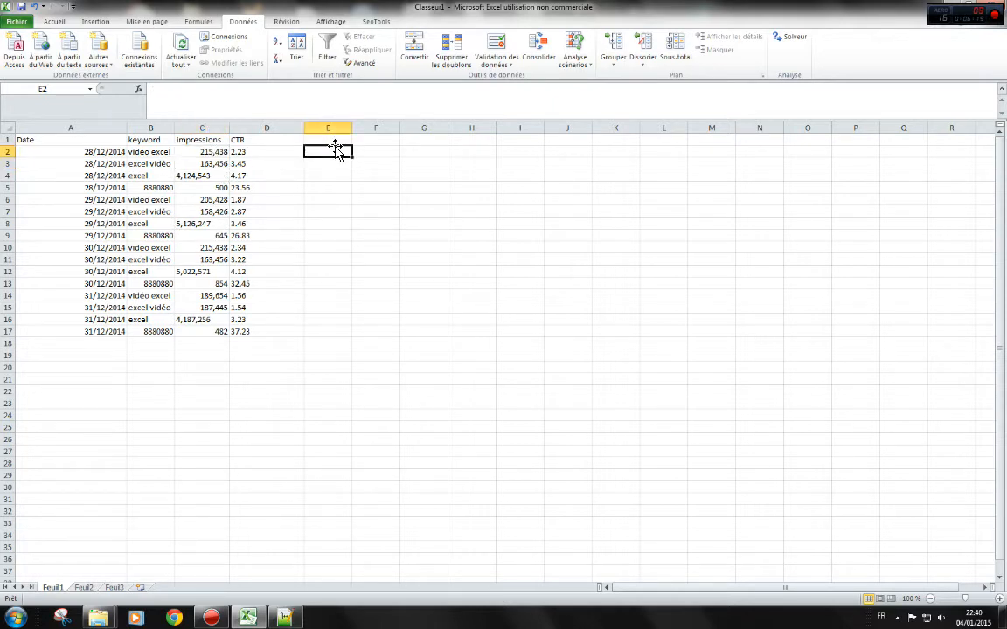
type("=")
left_click(221, 153)
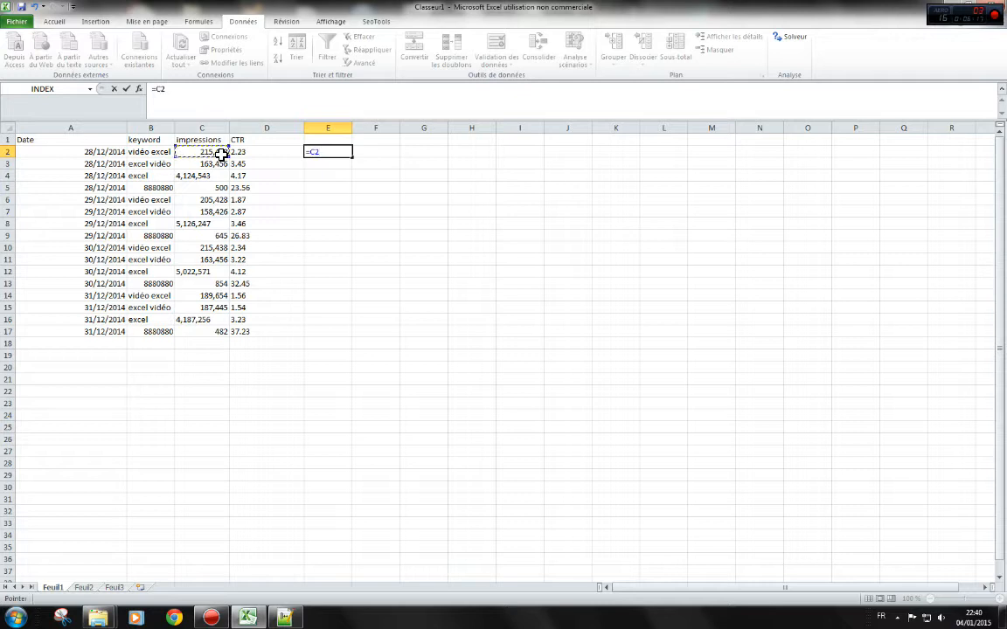
type("+")
left_click(221, 175)
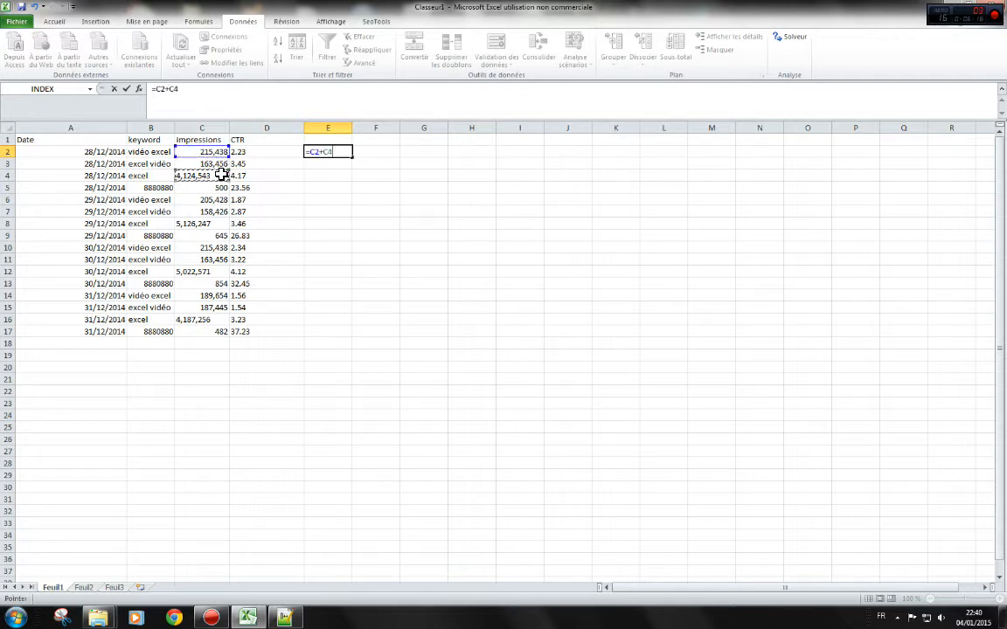
key("Return")
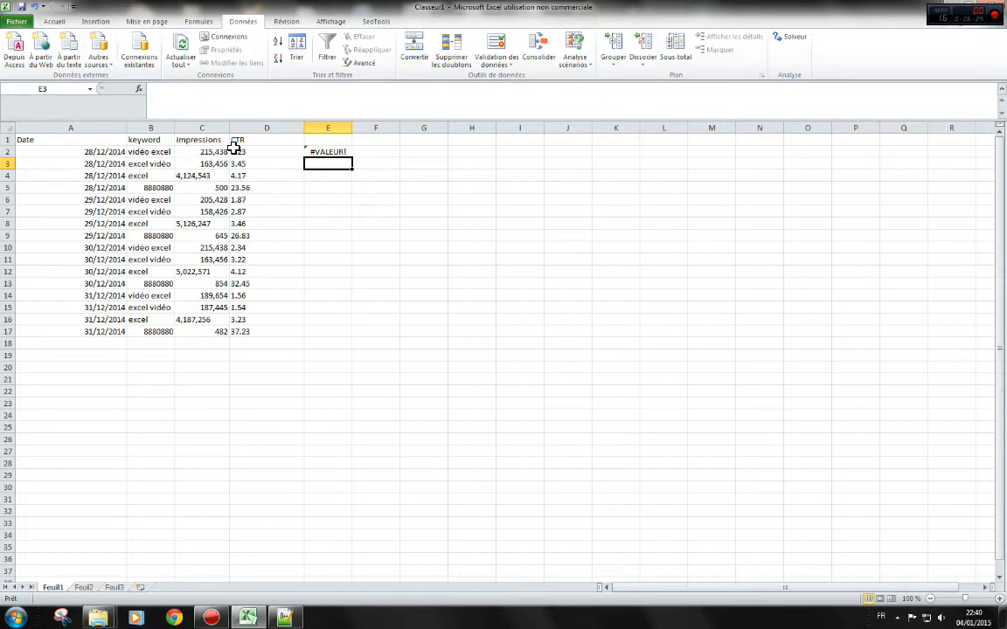
Step: Replace the formula in cell E2 with =C2+C3
left_click(323, 152)
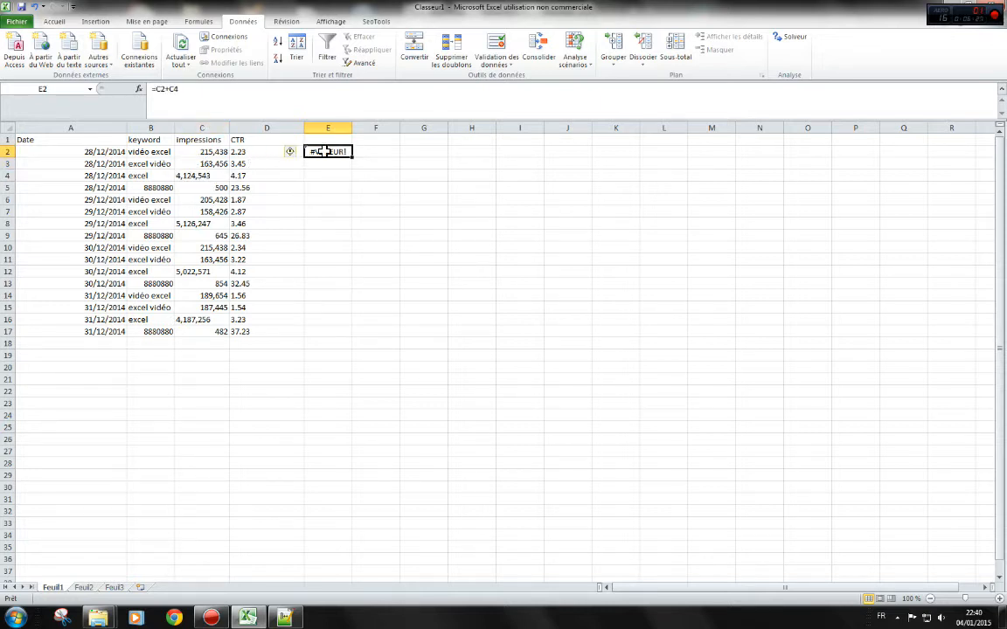
type("=")
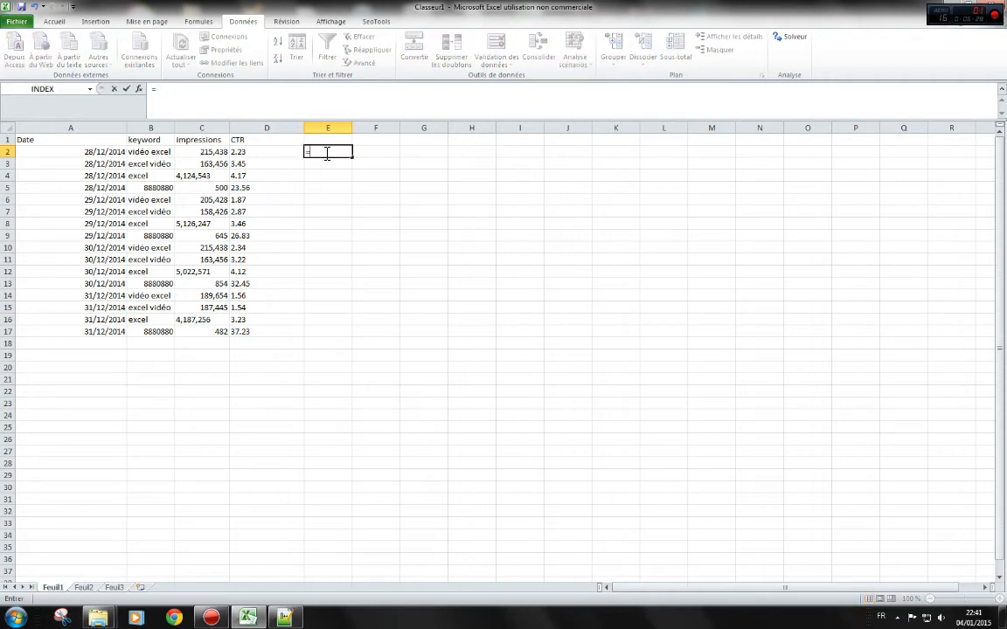
left_click(206, 152)
type("+")
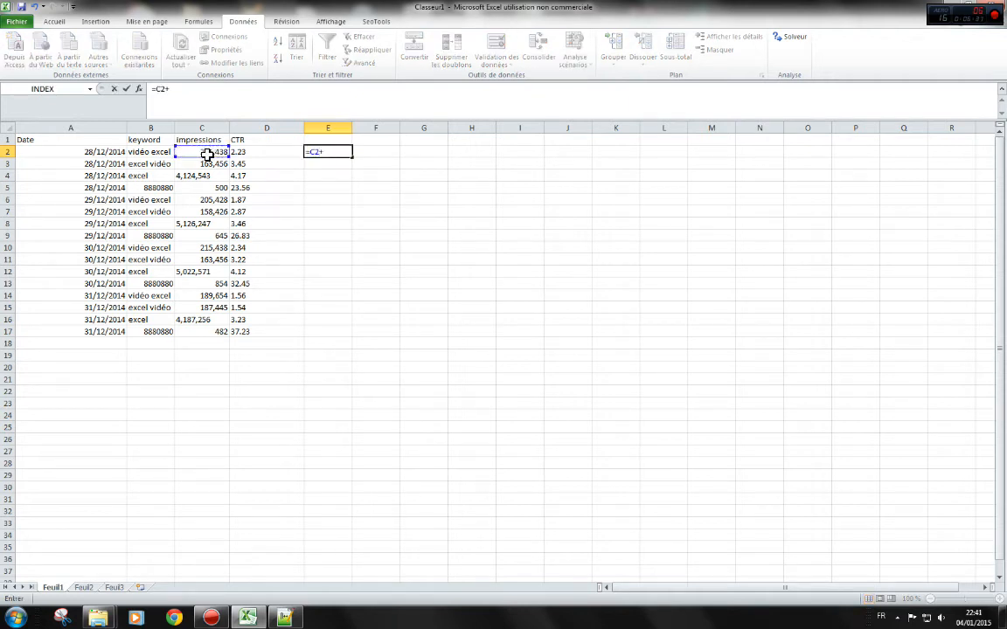
left_click(213, 164)
key("Return")
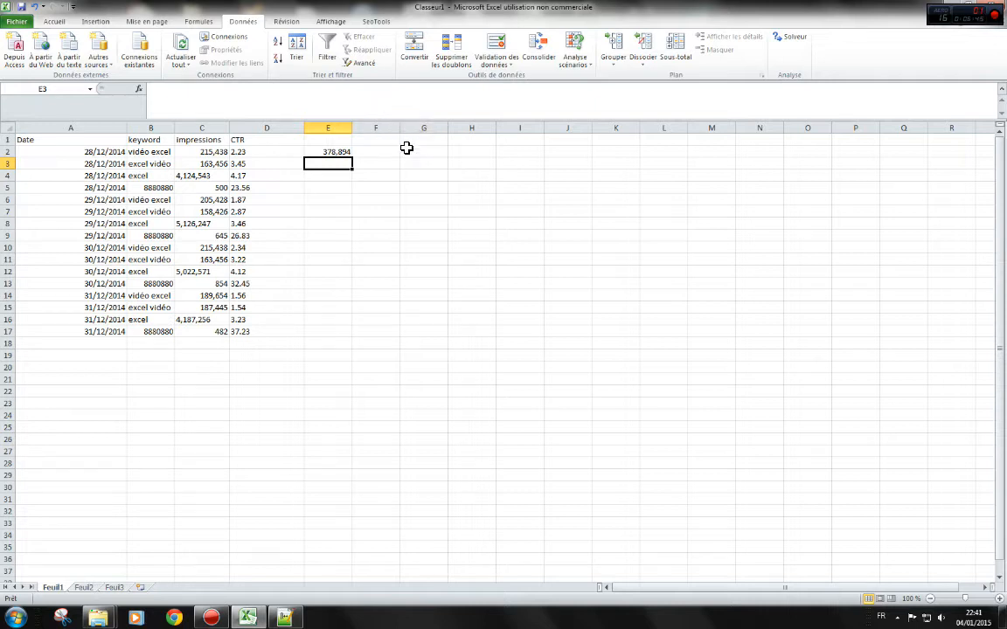
Step: Clear cell E2 and enter =D2/2 there to test the CTR values
left_click(348, 152)
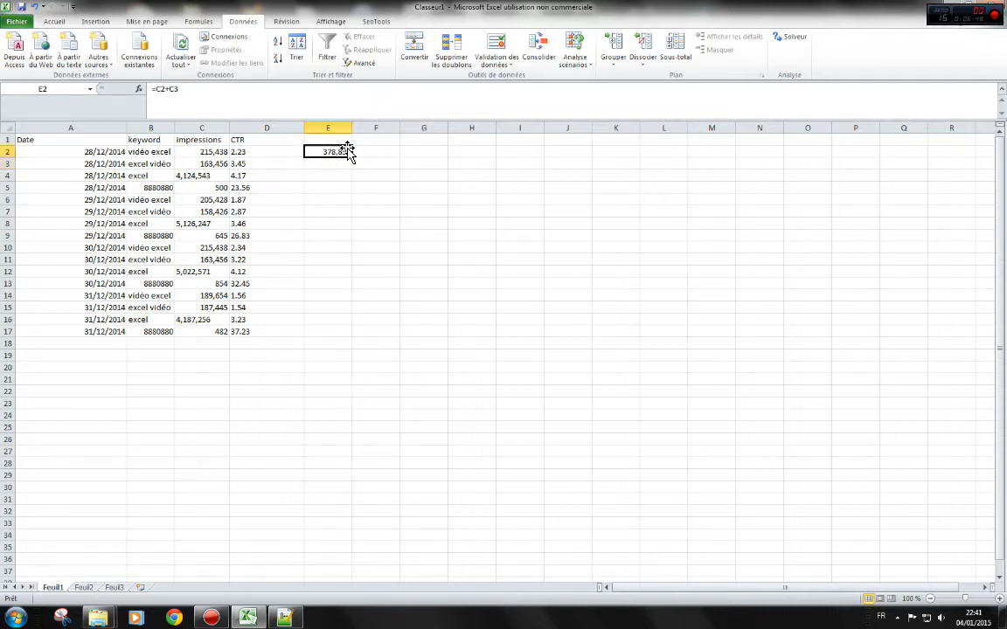
key("Delete")
type("=")
left_click(274, 151)
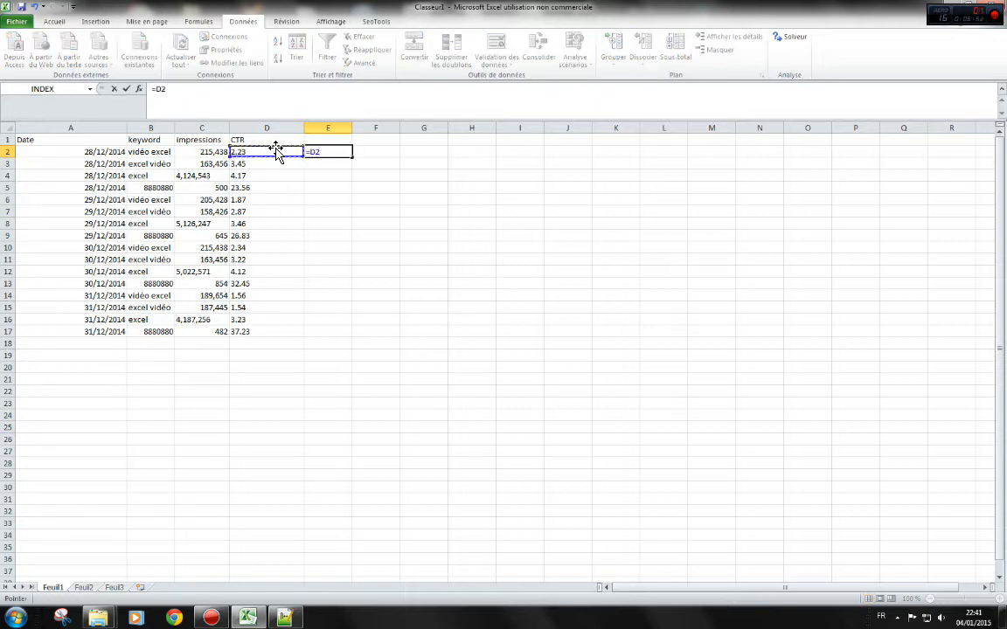
type("/2")
key("Return")
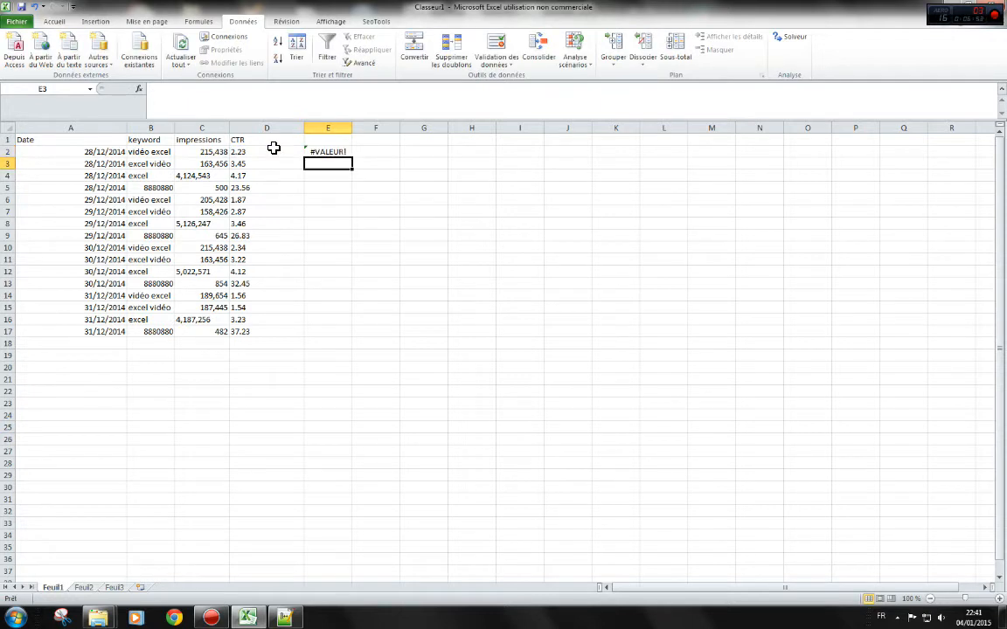
mouse_move(273, 148)
left_mouse_down()
mouse_move(276, 310)
mouse_move(276, 207)
mouse_move(260, 163)
left_mouse_up()
Step: Clear cell E2 and undo the formula tests and the widening of columns C and D
left_click(348, 153)
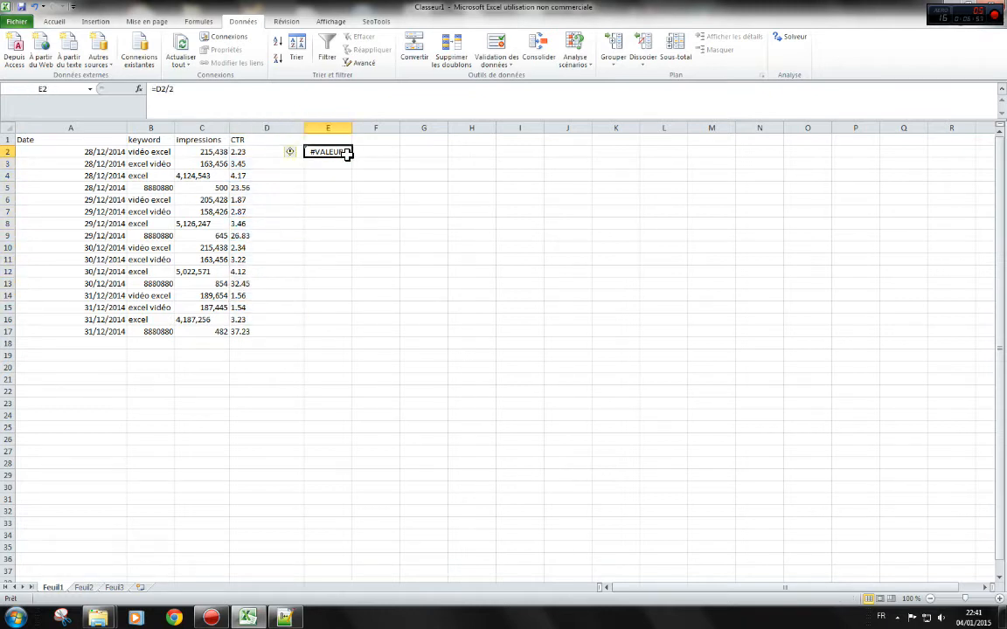
key("Delete")
key("ctrl+z")
key("ctrl+z")
key("ctrl+z")
key("ctrl+z")
key("ctrl+z")
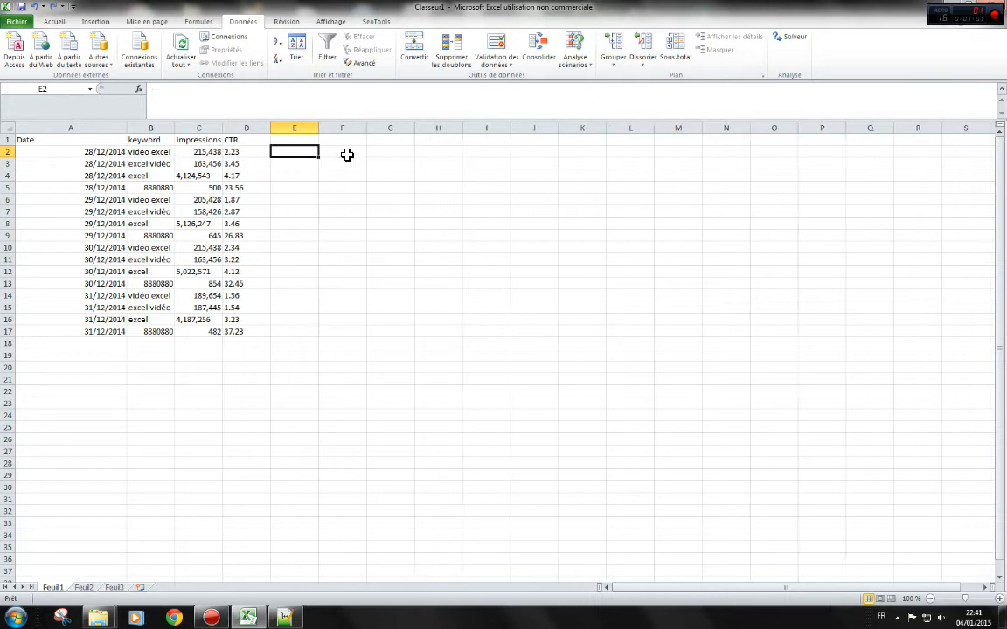
Step: Undo the previous column split and restart the conversion of column A with the pipe delimiter, up to the column format settings
key("ctrl+z")
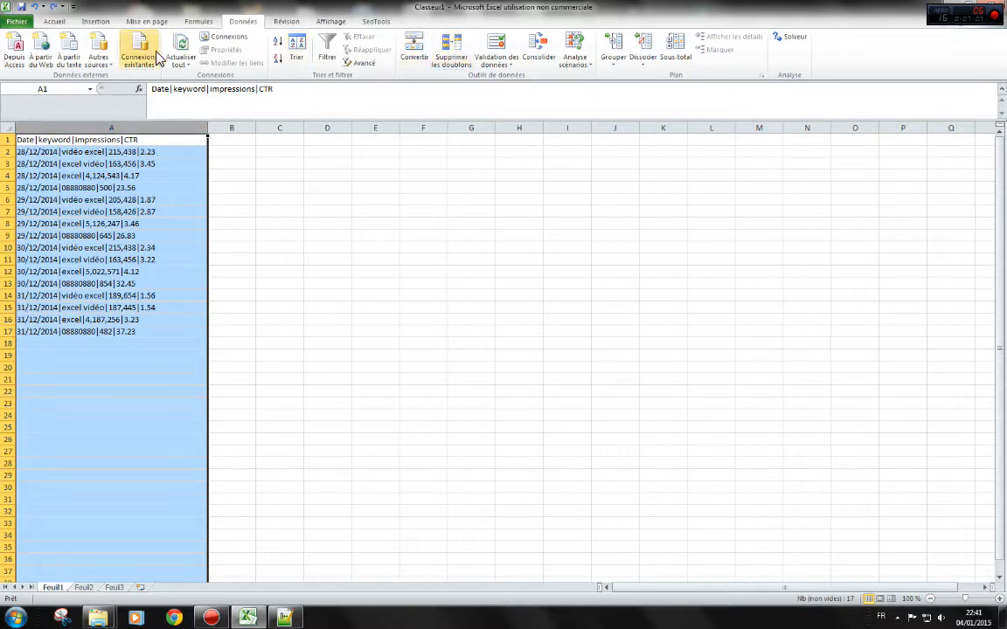
left_click(422, 44)
left_click(702, 353)
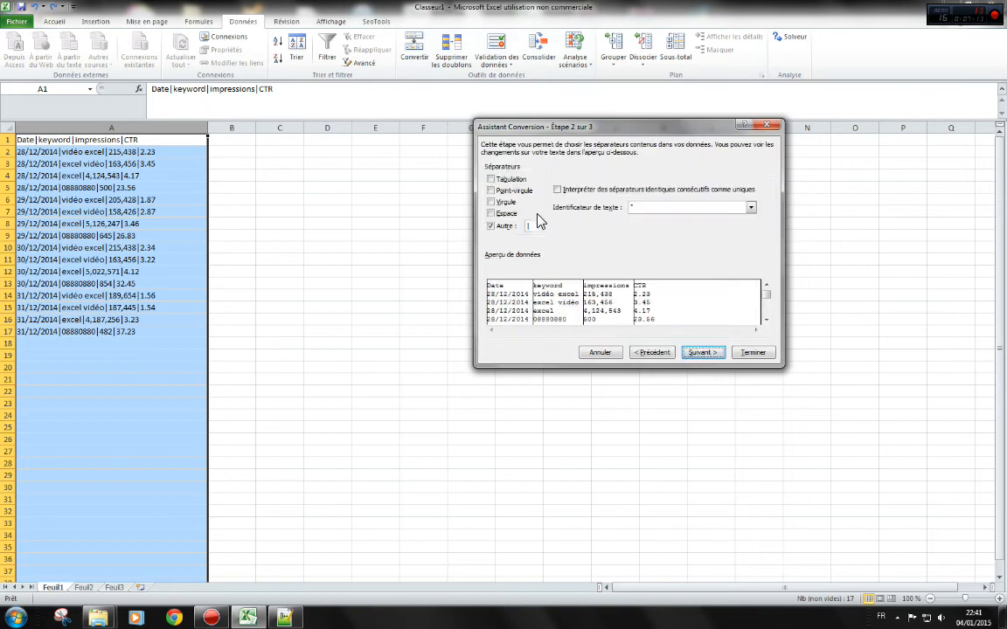
left_click(707, 352)
left_click_drag(649, 126, 496, 128)
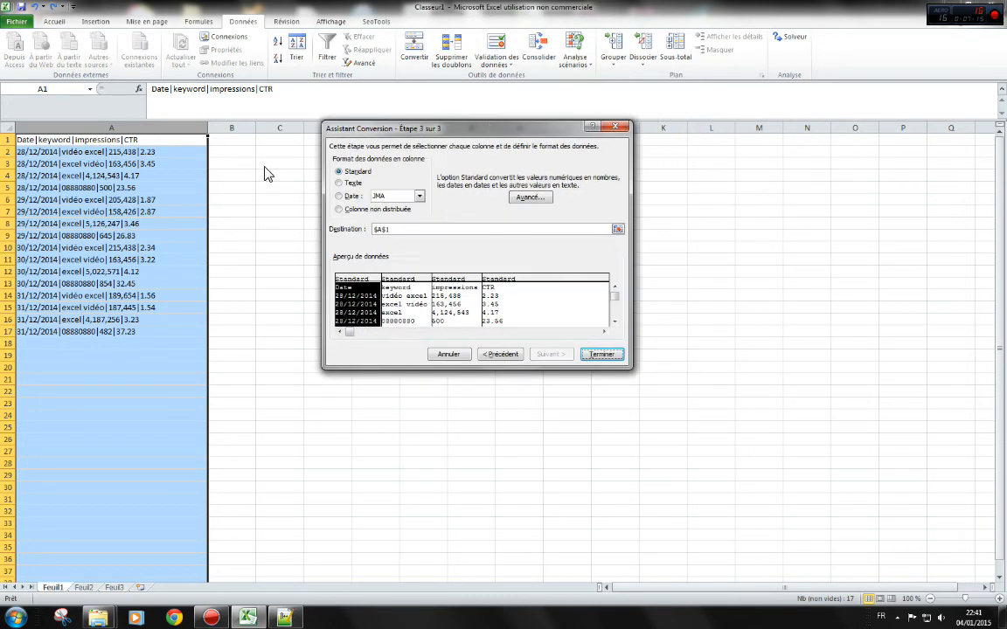
Step: Set the decimal separator to a period and the thousands separator to a comma, and finish splitting column A
left_click(527, 199)
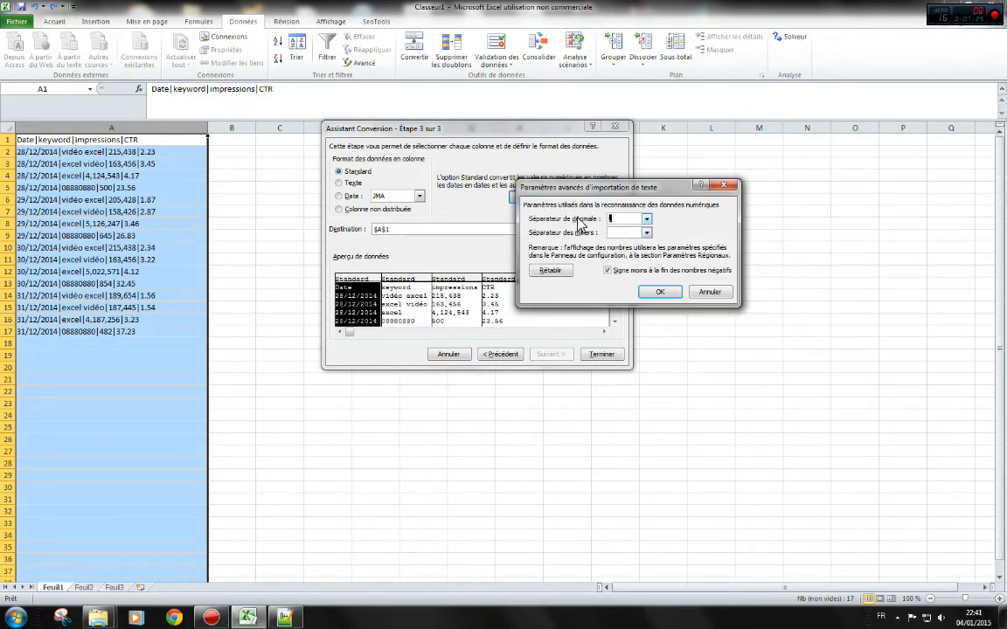
left_click(646, 219)
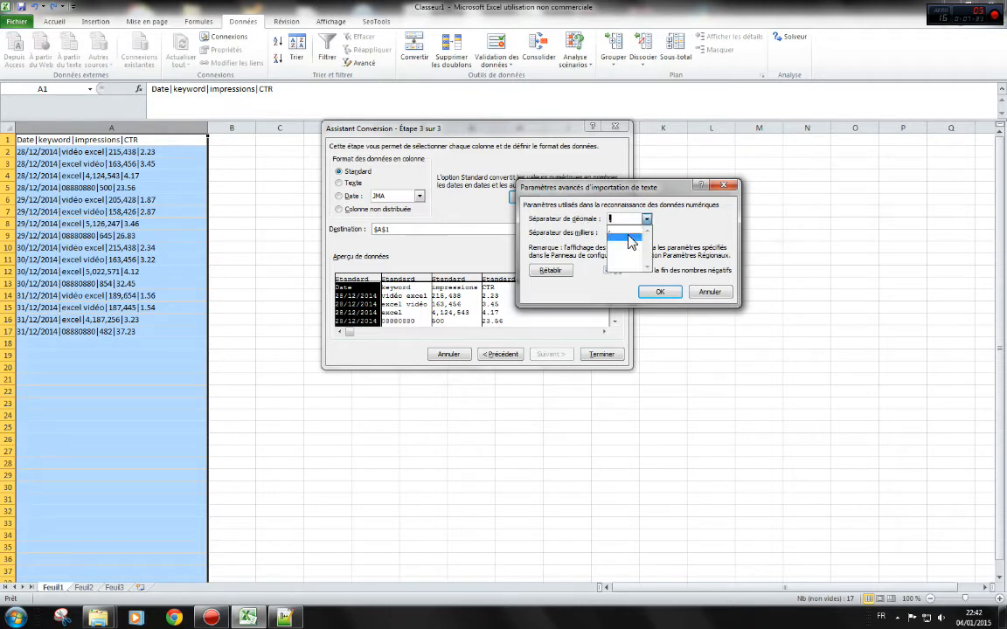
left_click(629, 236)
left_click(646, 232)
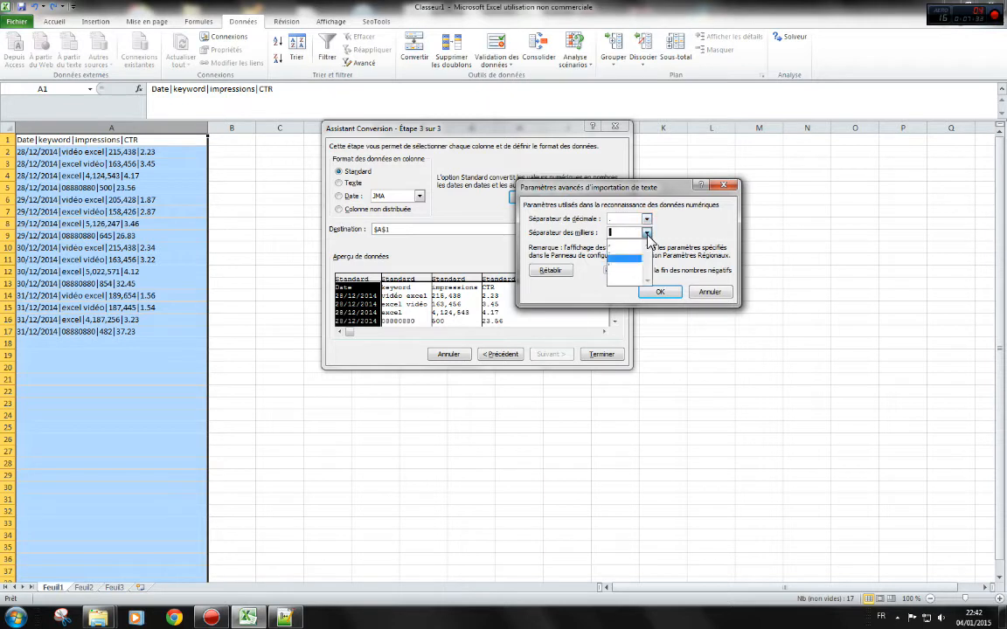
left_click(639, 249)
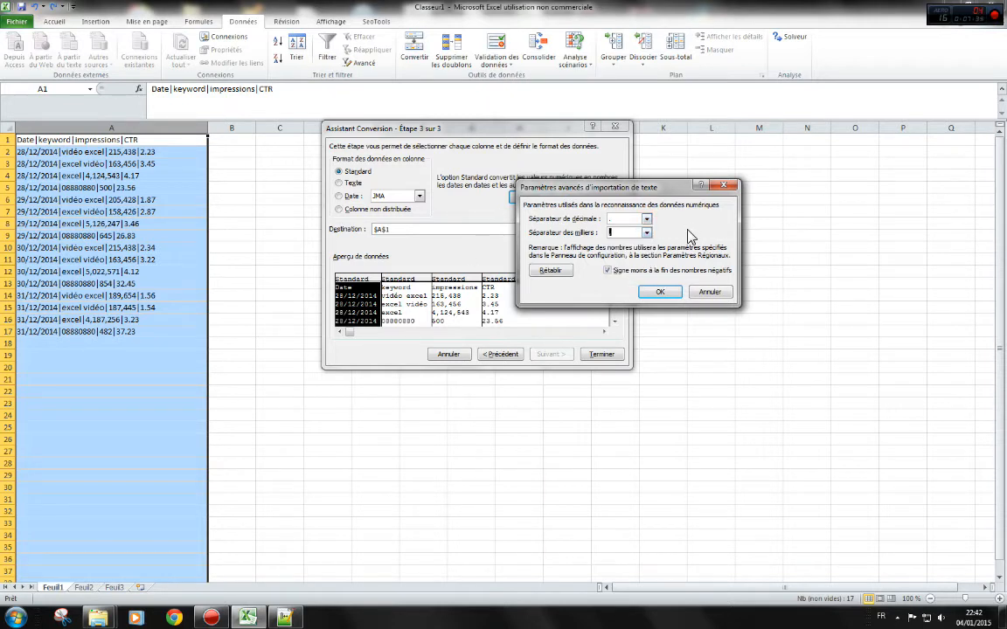
left_click(661, 293)
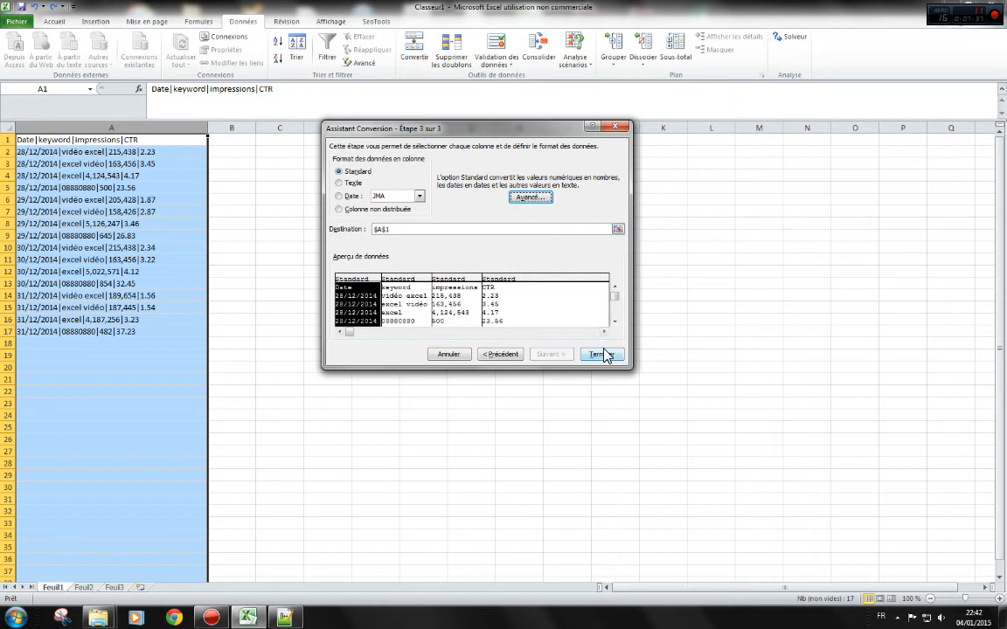
left_click(603, 351)
left_click(514, 233)
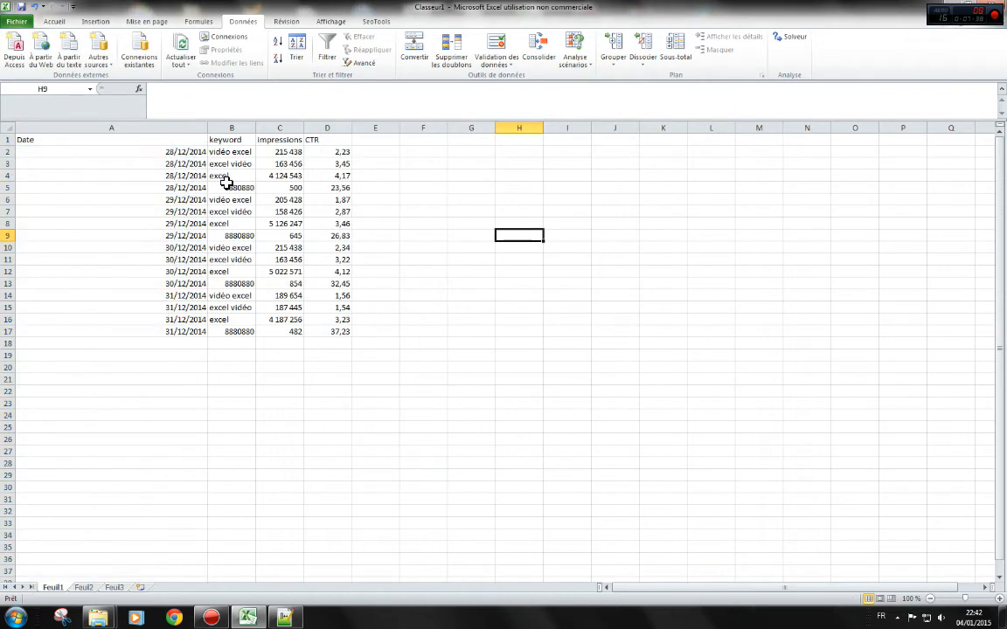
Step: Check the sums of the impressions values in C2:C17 and the CTR values in D2:D17
left_click(287, 152)
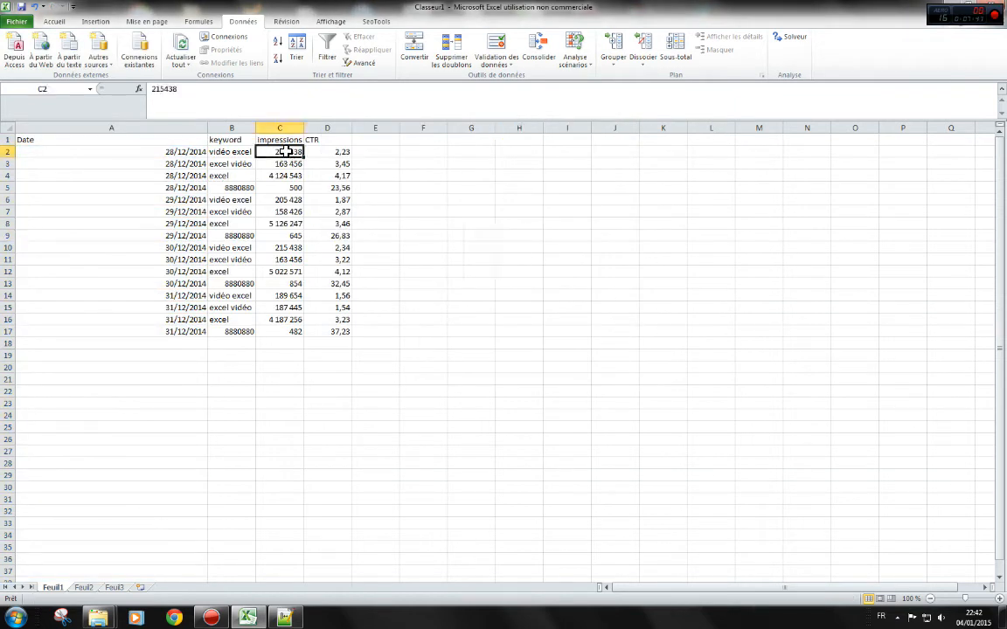
left_click_drag(287, 152, 288, 332)
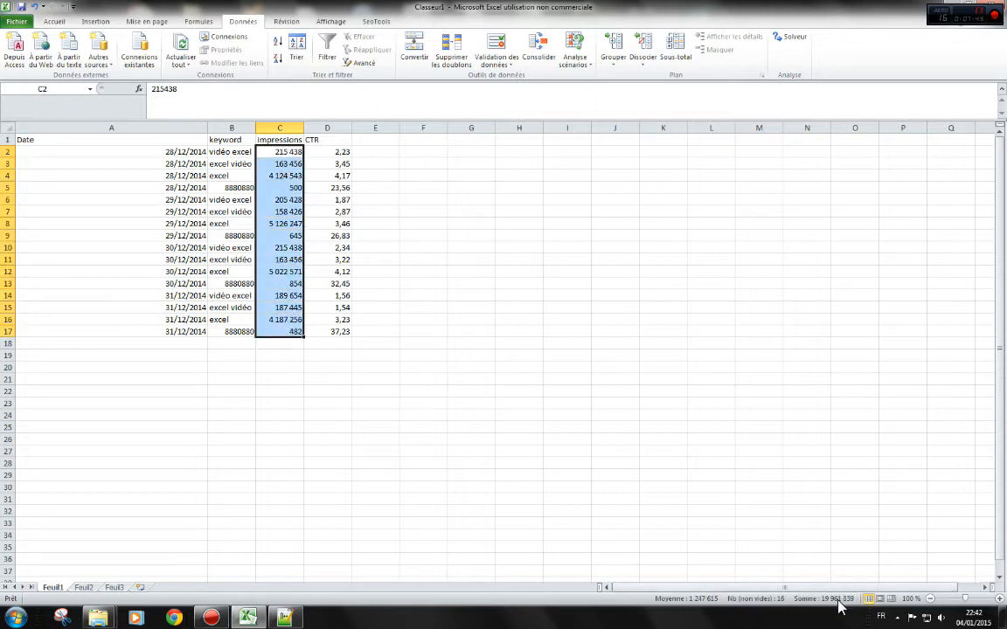
left_click_drag(337, 152, 337, 332)
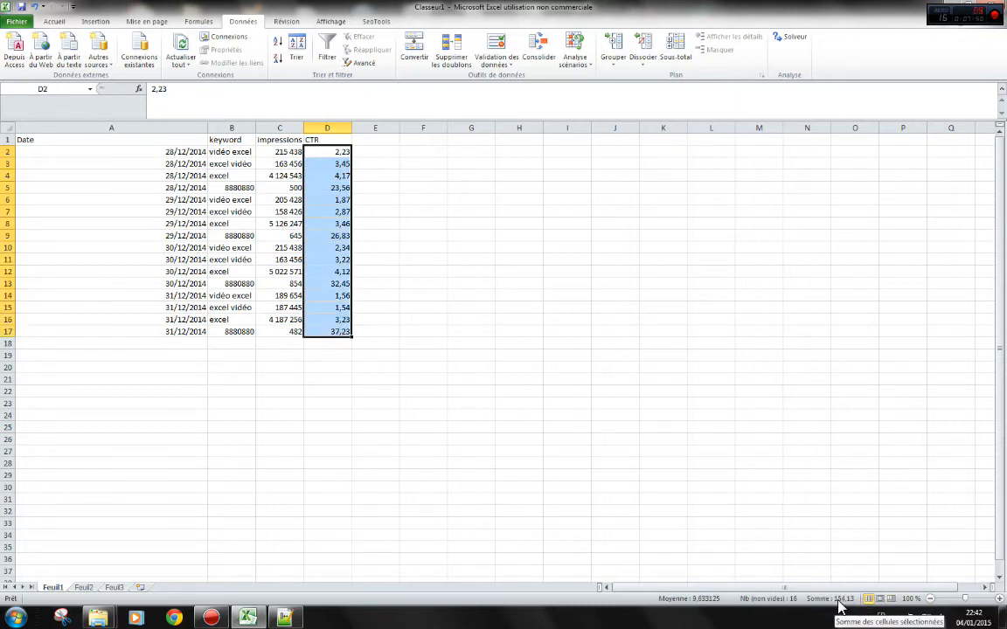
left_click(441, 272)
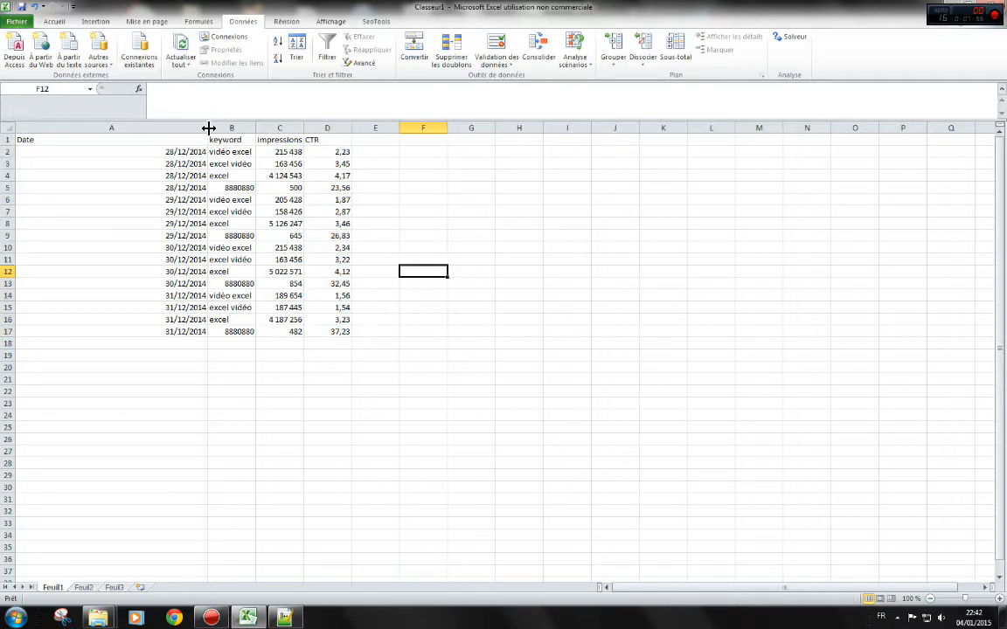
Step: Narrow column A and inspect the content of the numeric keyword in cell B5
left_click_drag(207, 128, 87, 128)
left_click(118, 187)
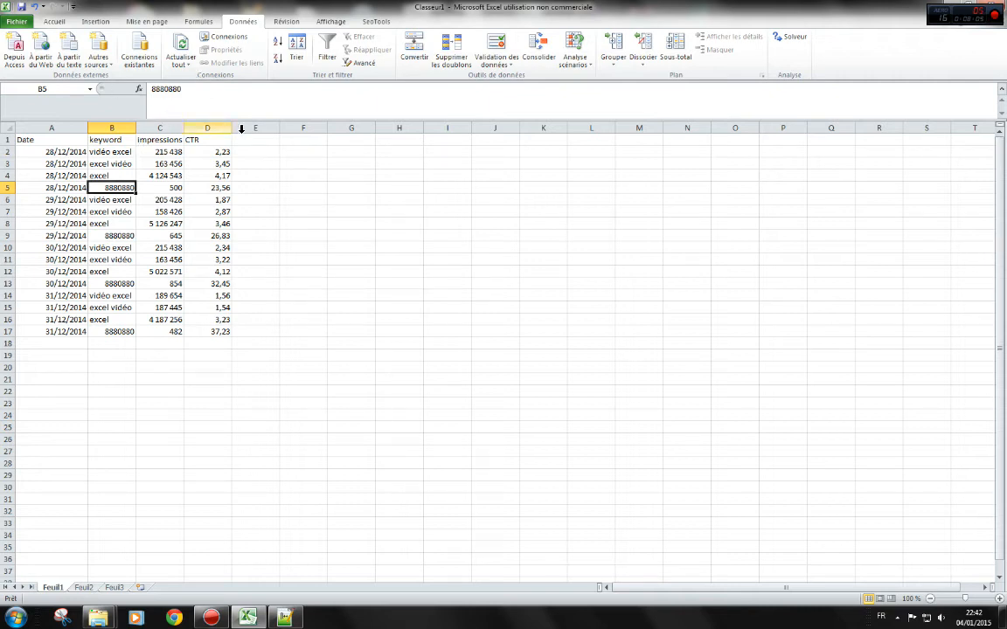
left_click(155, 91)
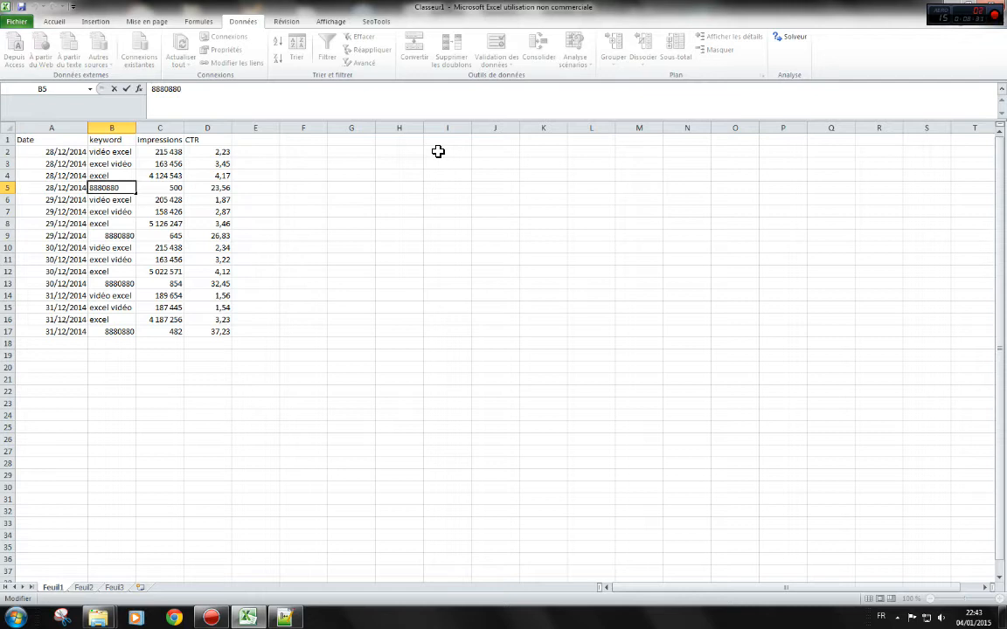
Step: Examine how the dates in cells A2:A17 are stored and aligned
left_click_drag(76, 153, 84, 332)
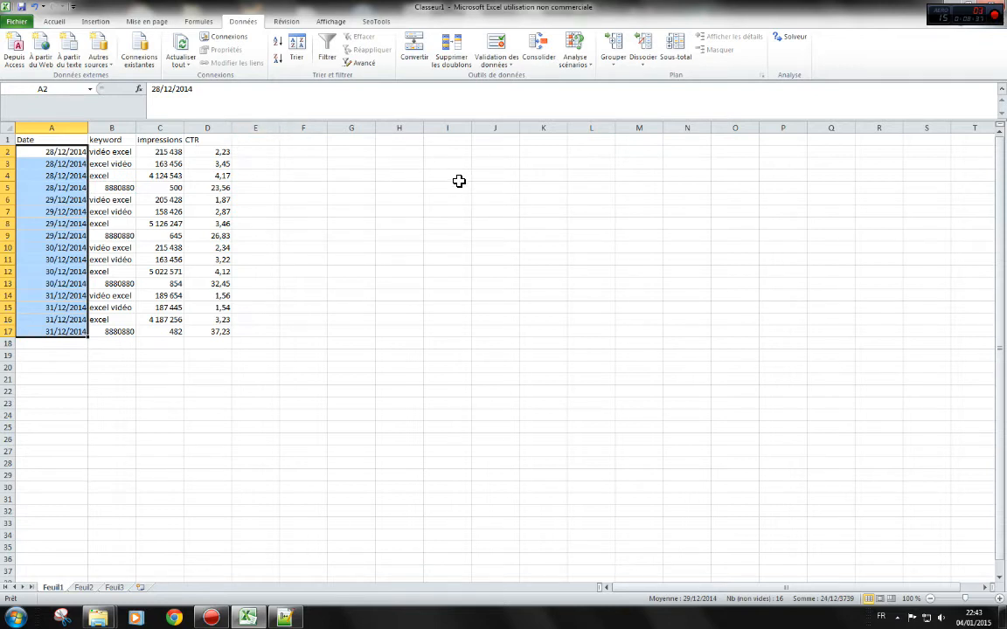
left_click(81, 151)
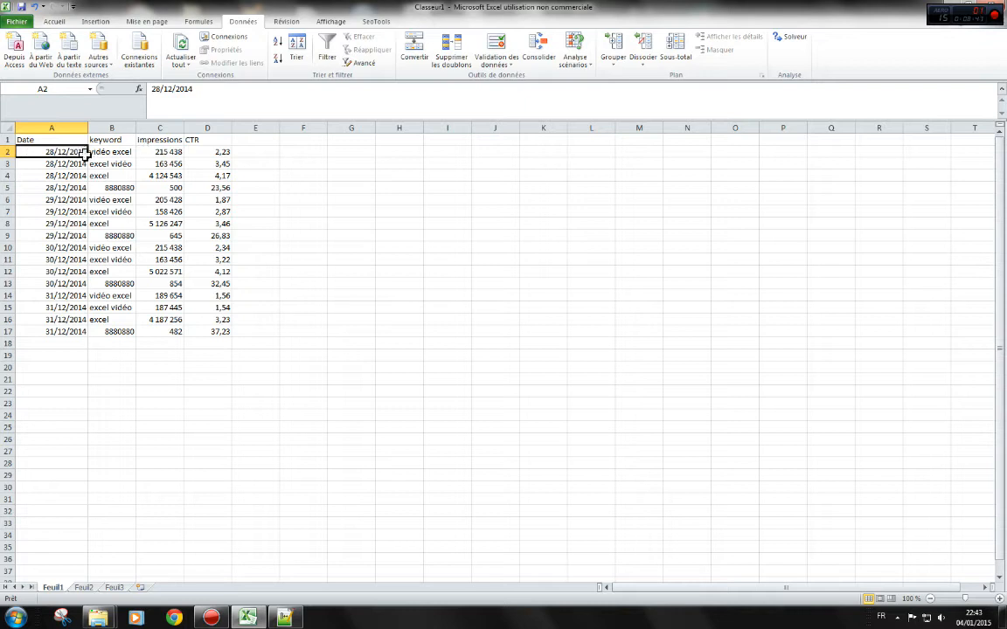
left_click_drag(82, 150, 76, 332)
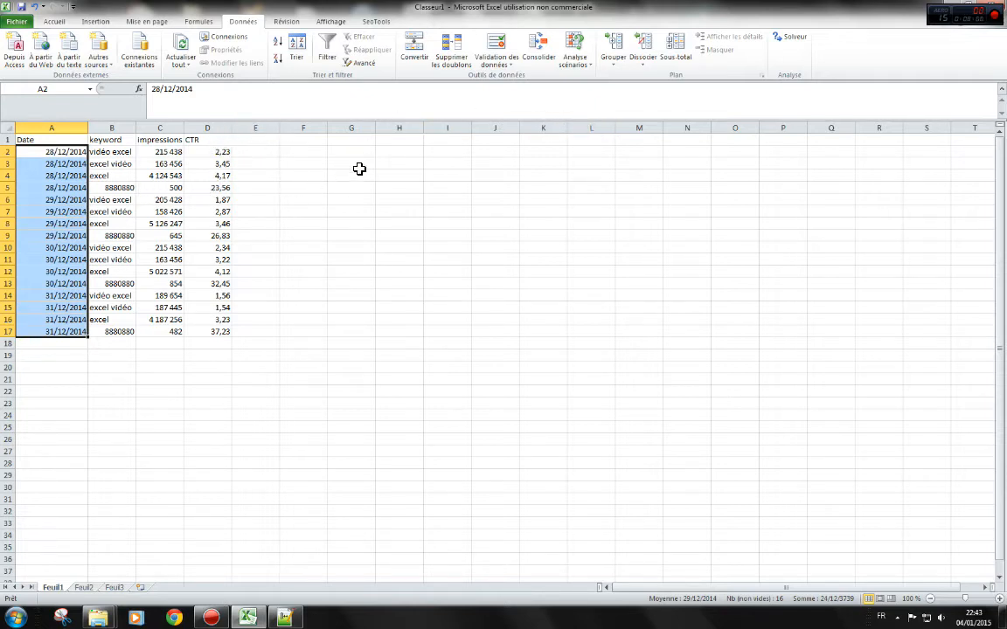
Step: Enter 8 in cell G2 to see how a number is aligned, and clear the cell
left_click(358, 153)
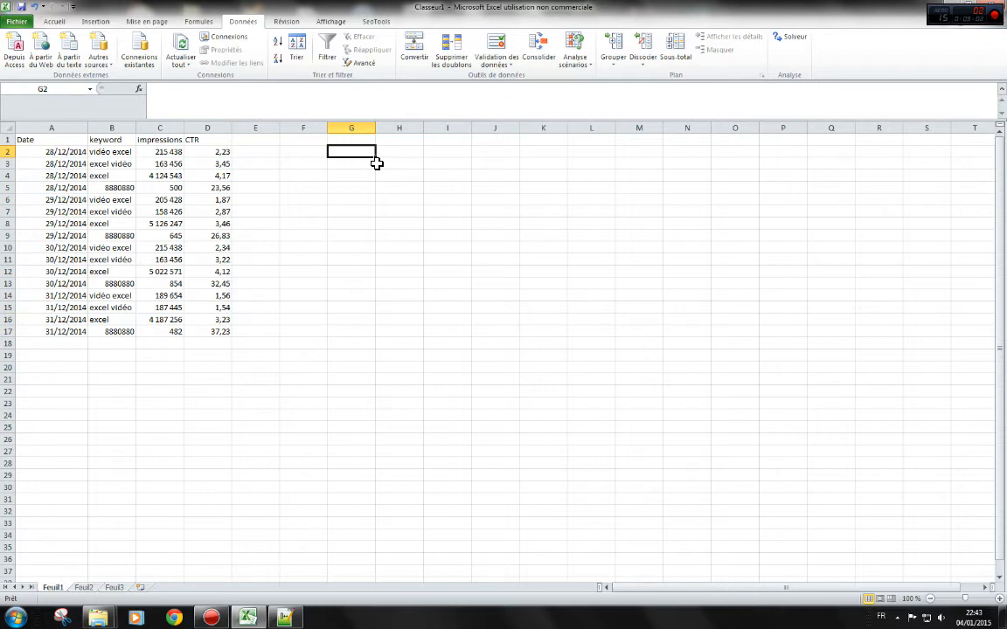
type("8")
key("Return")
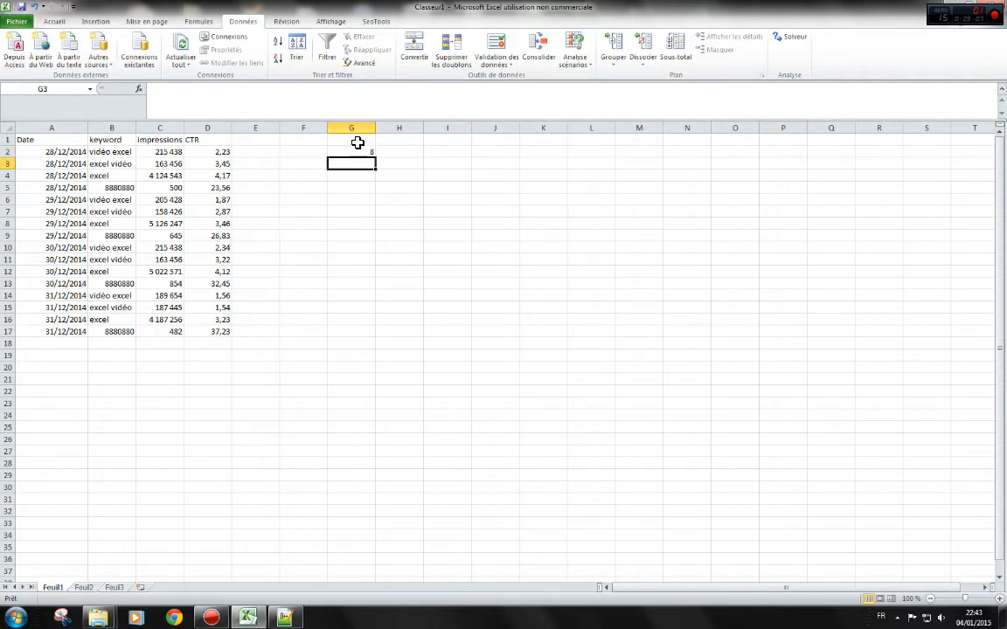
left_click(367, 151)
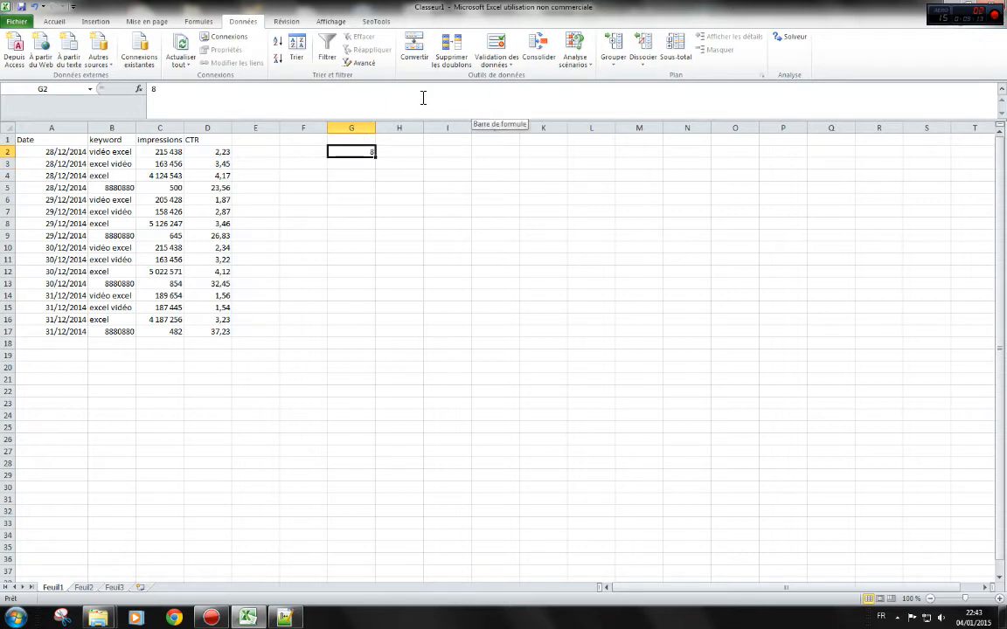
key("Delete")
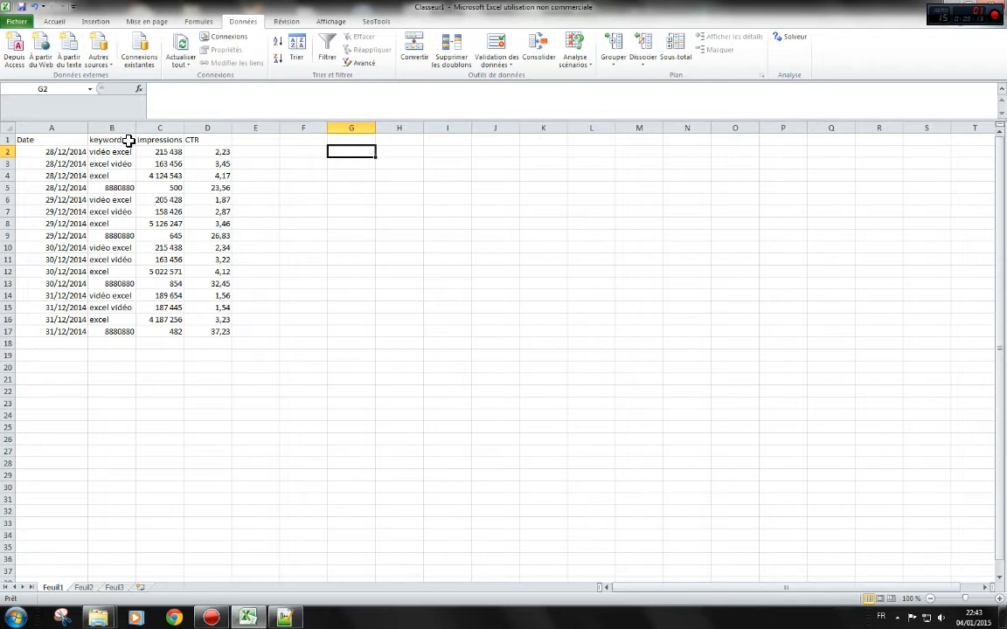
Step: Undo the column split and rerun the conversion of column A with the pipe delimiter, setting the keyword column's format to Text
left_click_drag(114, 153, 115, 330)
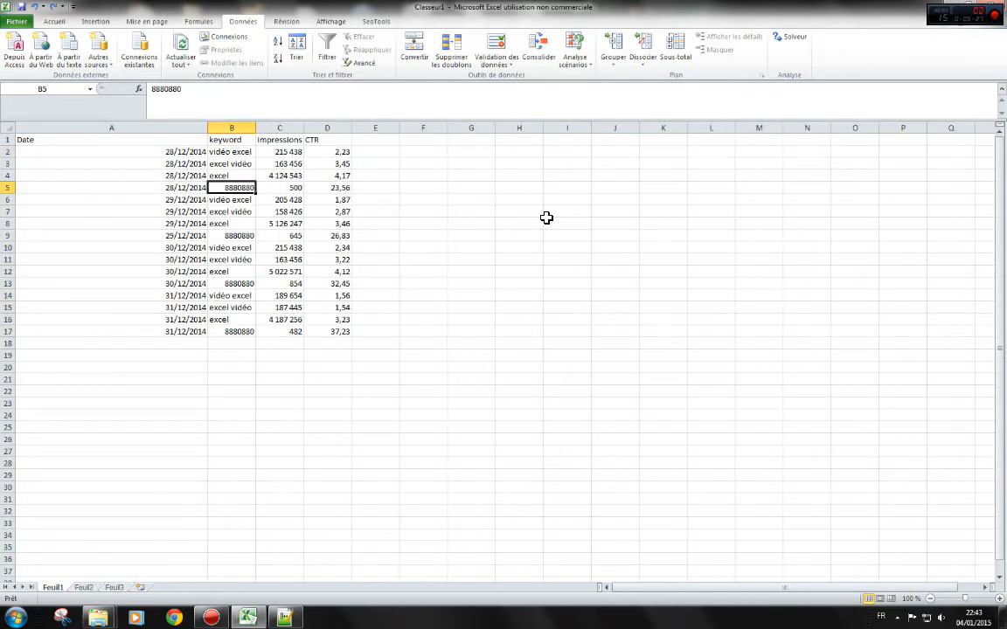
key("ctrl+z")
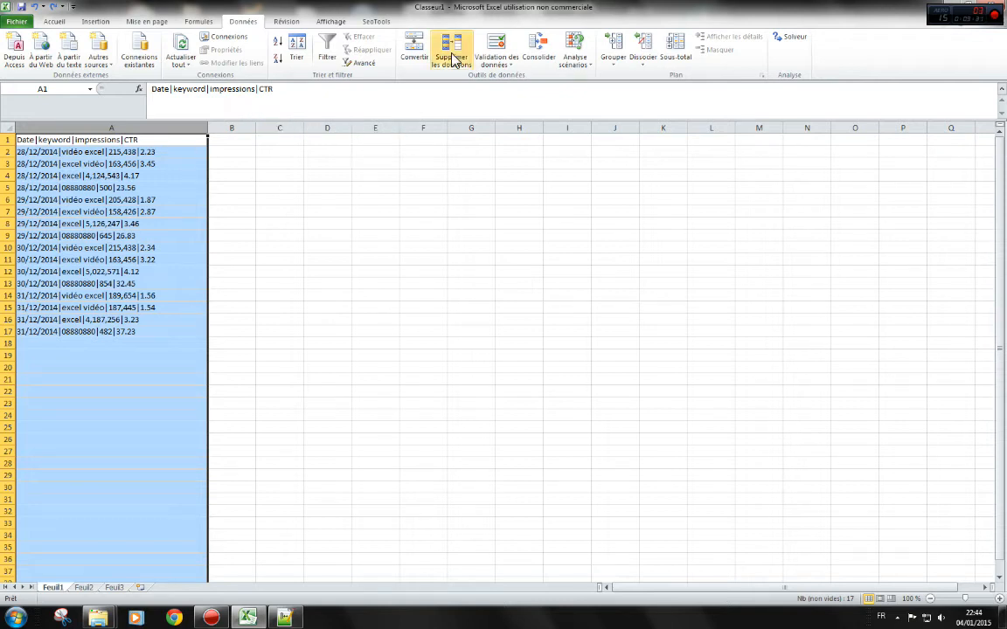
left_click(414, 54)
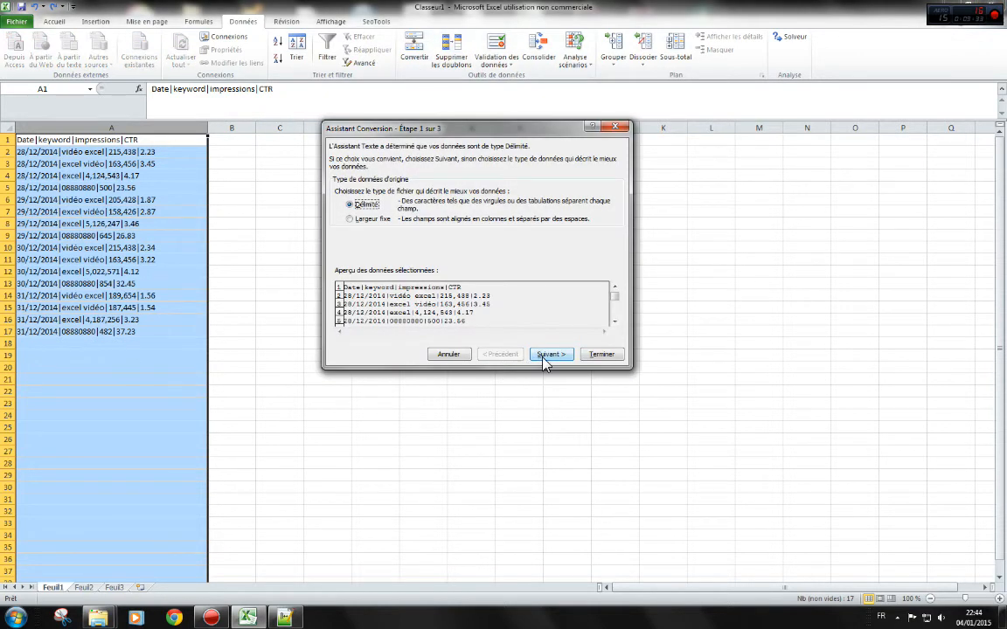
left_click(548, 355)
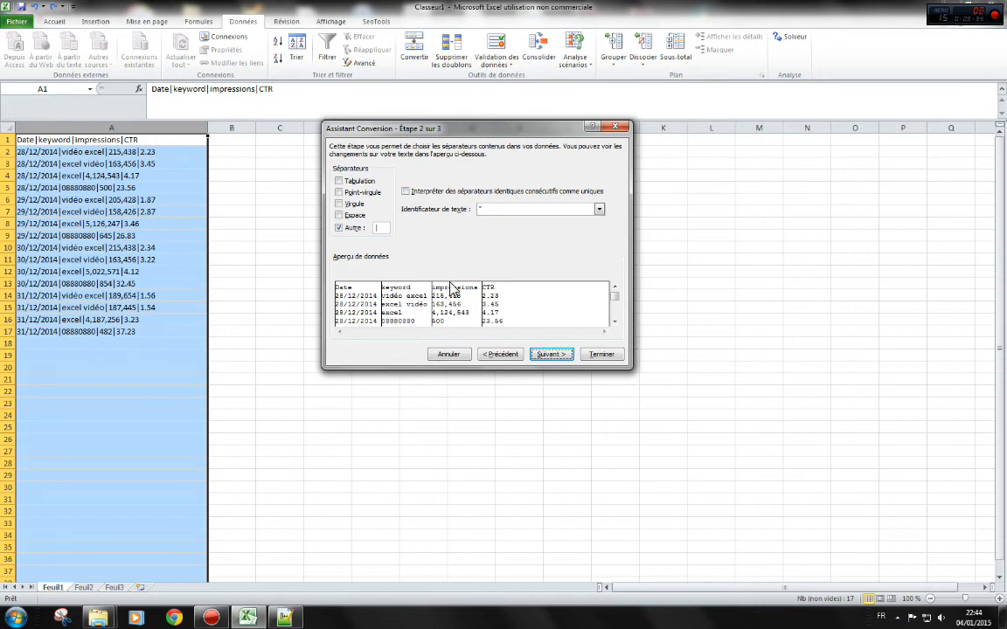
left_click(555, 353)
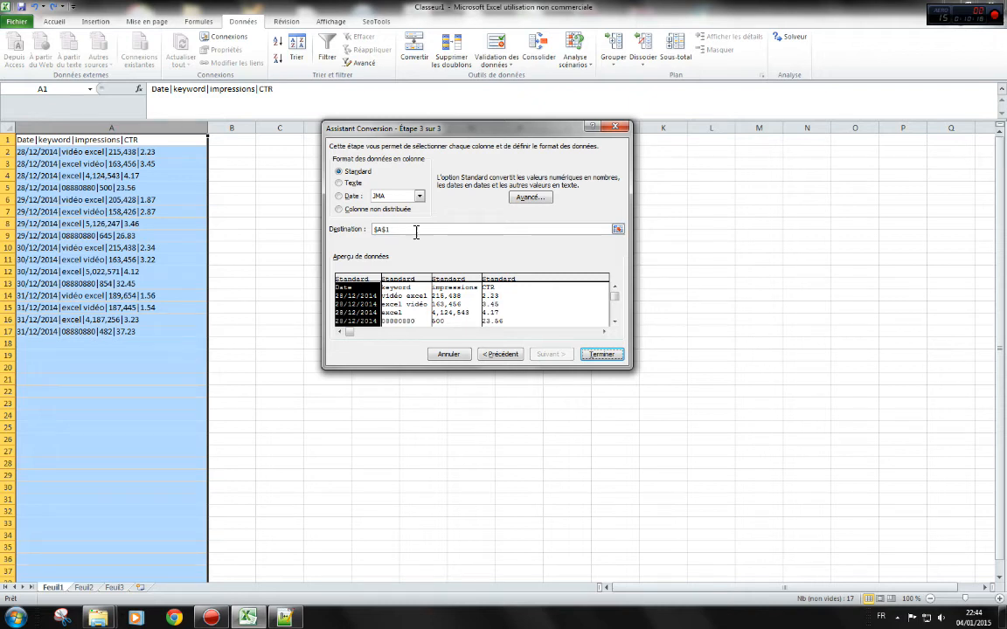
left_click(413, 282)
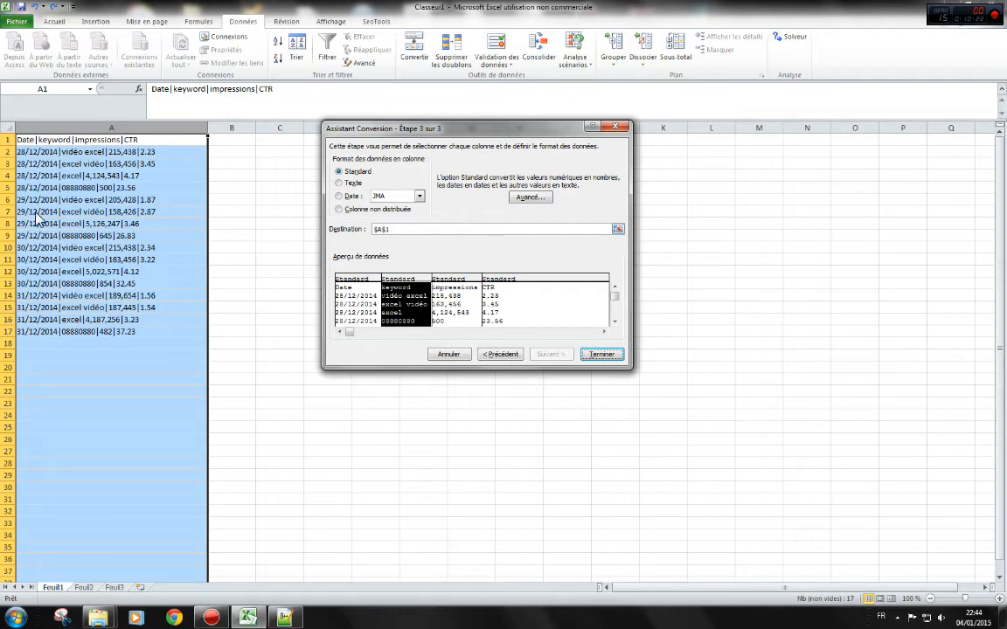
left_click(342, 183)
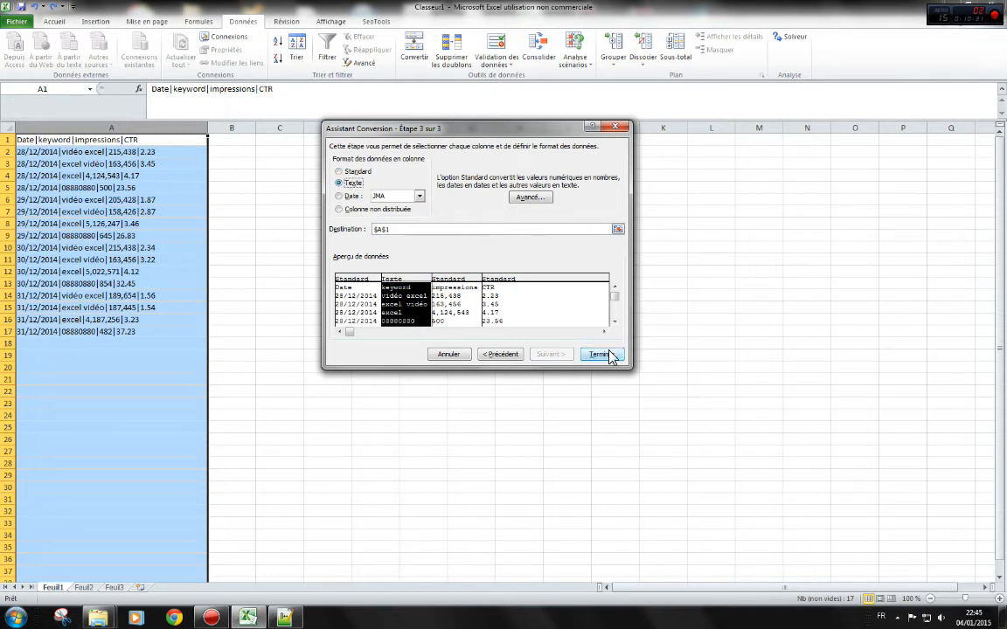
Step: Choose a period as decimal separator and a comma as thousands separator, and complete the conversion into columns
left_click(530, 198)
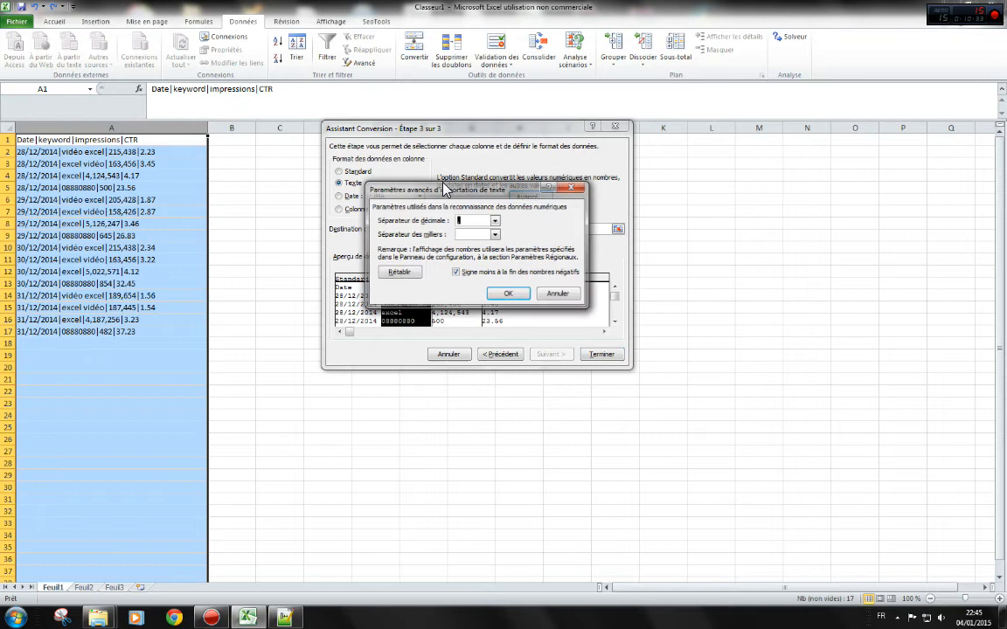
left_click(495, 221)
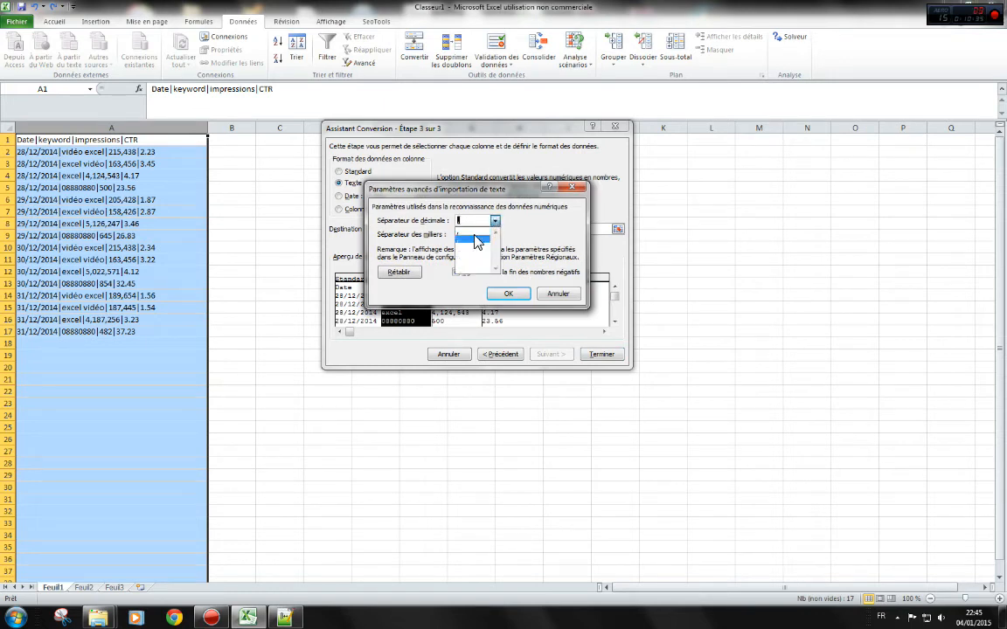
left_click(475, 238)
left_click(494, 234)
left_click(465, 246)
key("Return")
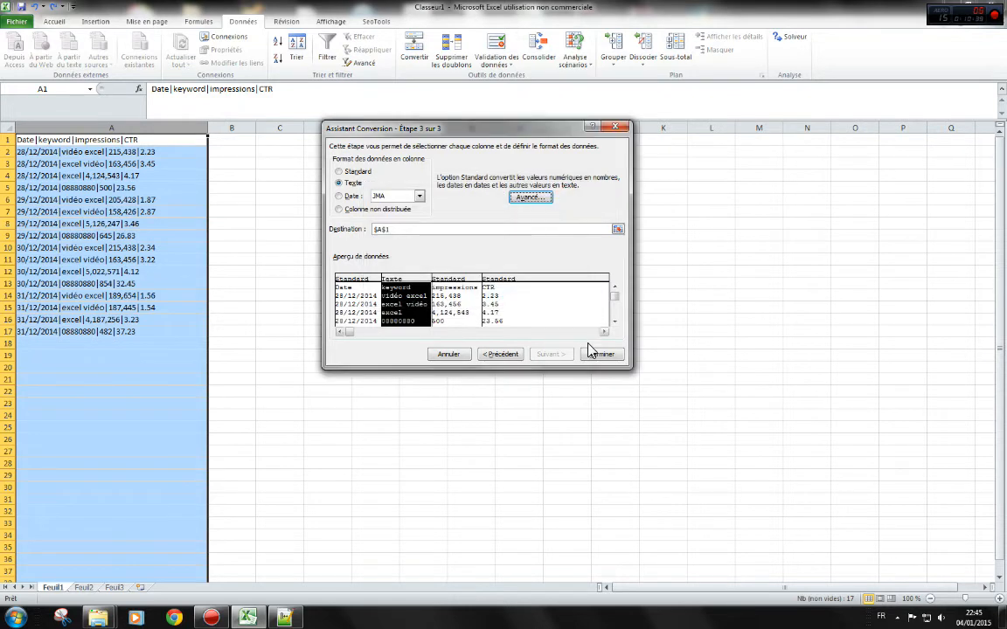
left_click(599, 357)
left_click(499, 238)
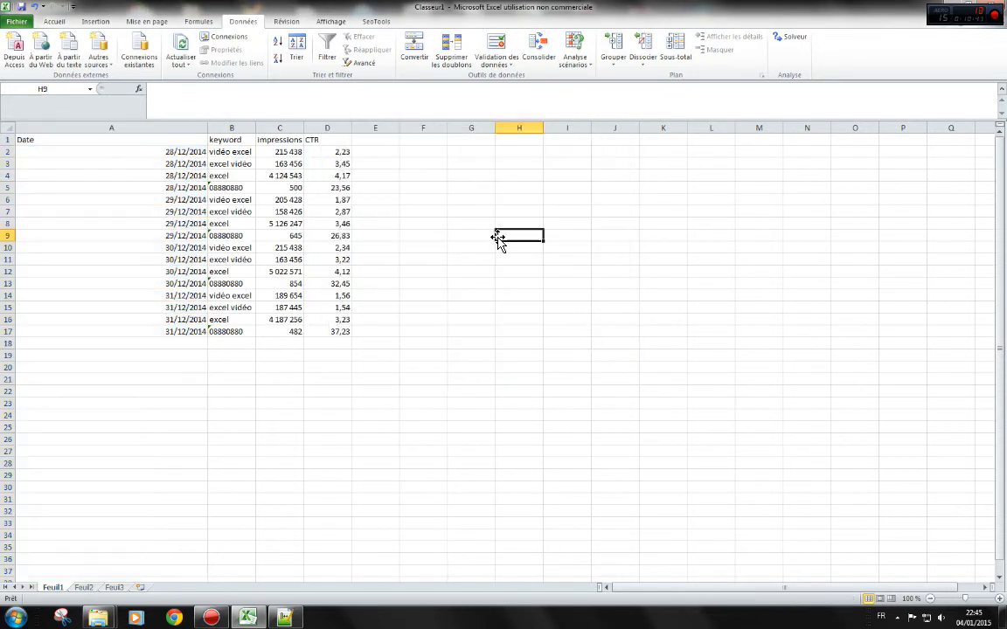
Step: Adjust the widths of columns A and B and check the leading zero of the keyword in cell B5
left_click_drag(203, 127, 152, 129)
left_click(112, 140)
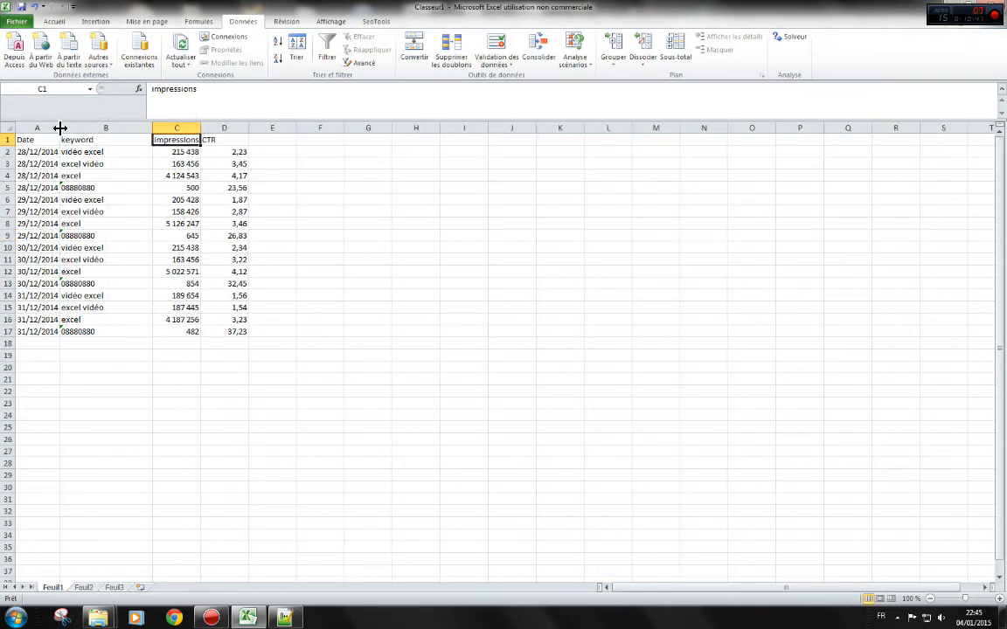
left_click_drag(60, 128, 121, 129)
left_click(181, 186)
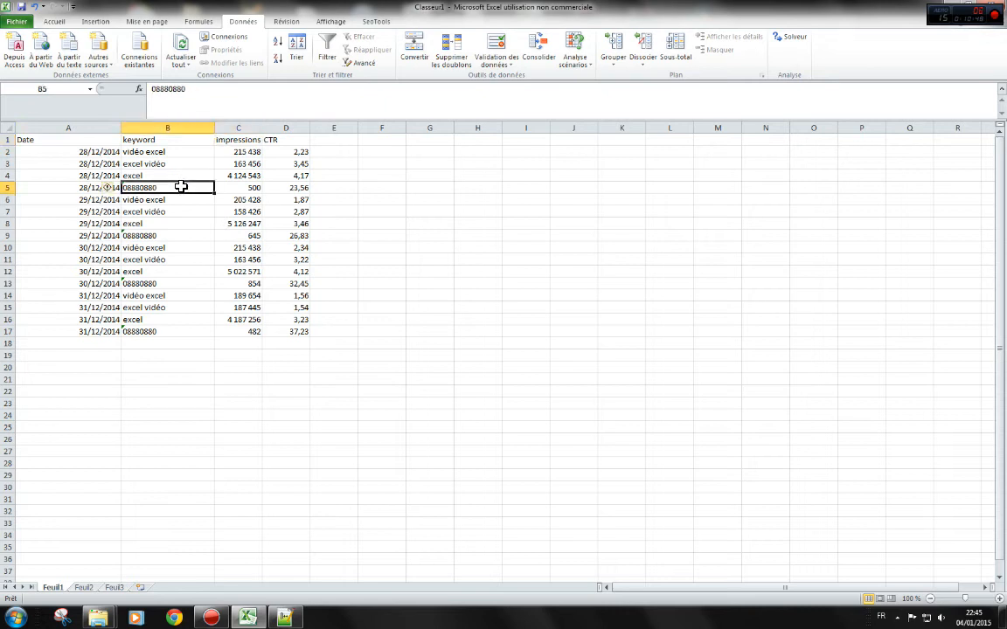
Step: Examine the converted keywords, impressions and CTR values by selecting cells B5:B17 and the data in columns C and D
left_click_drag(180, 186, 186, 329)
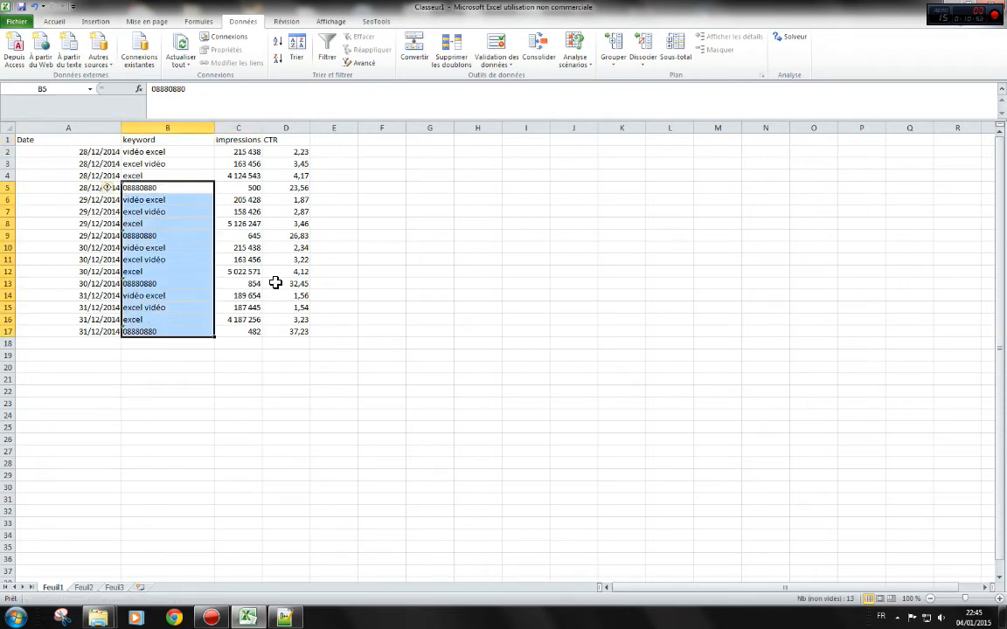
left_click_drag(234, 152, 246, 320)
left_click_drag(301, 155, 299, 330)
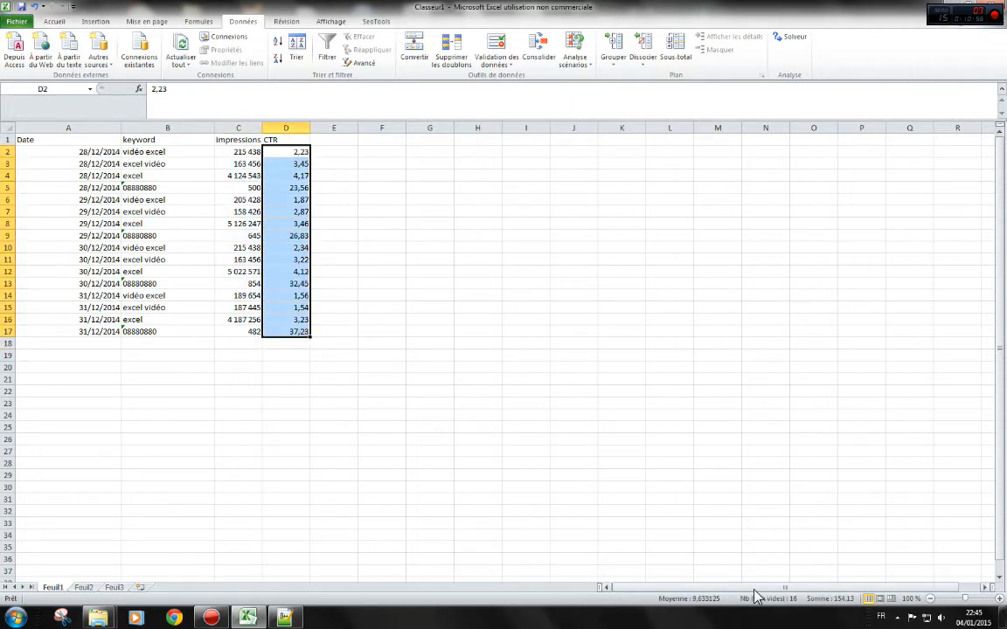
left_click(385, 222)
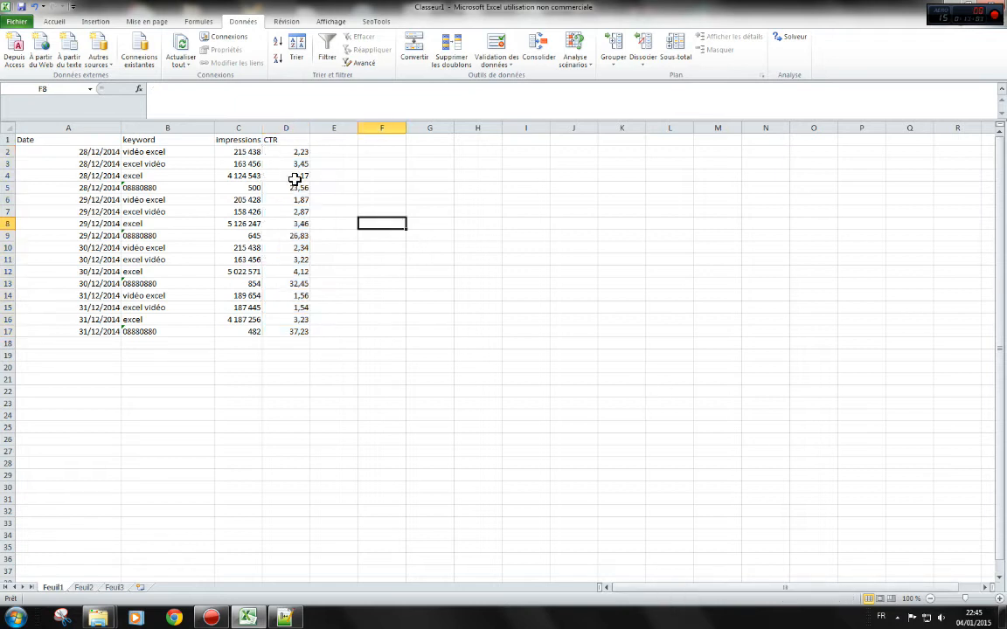
Step: Create a pivot table from the range A1:D17 on the existing worksheet, placed at cell F1
left_click_drag(83, 140, 297, 333)
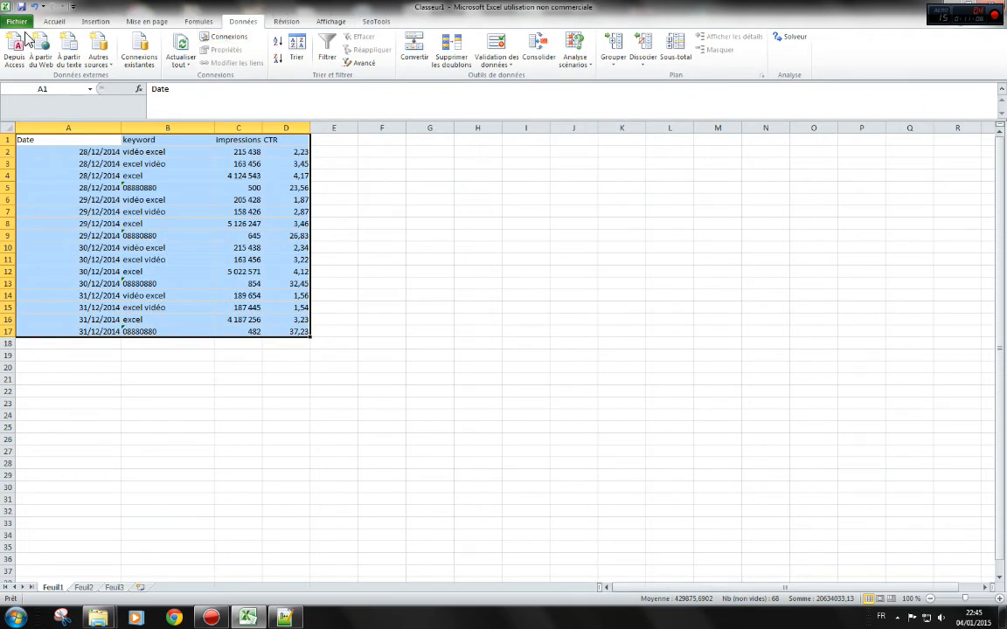
left_click(95, 21)
left_click(34, 45)
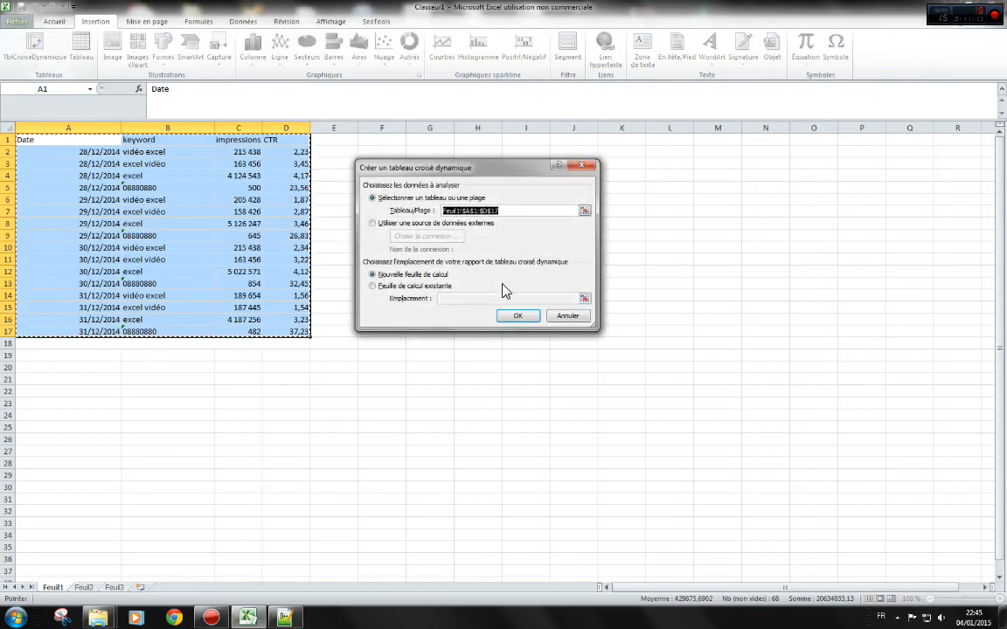
left_click(383, 286)
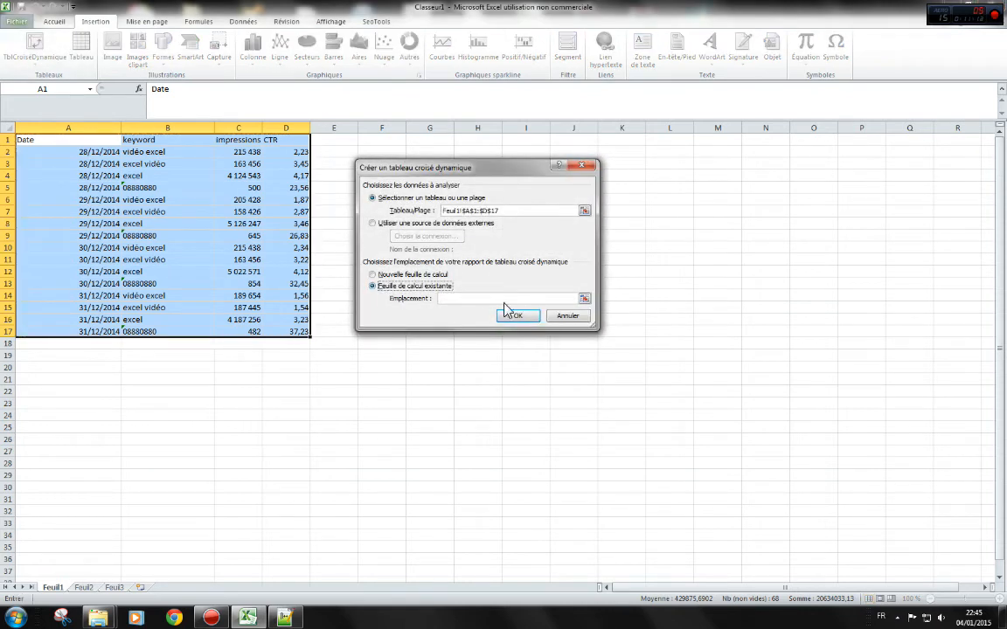
left_click_drag(499, 178, 608, 181)
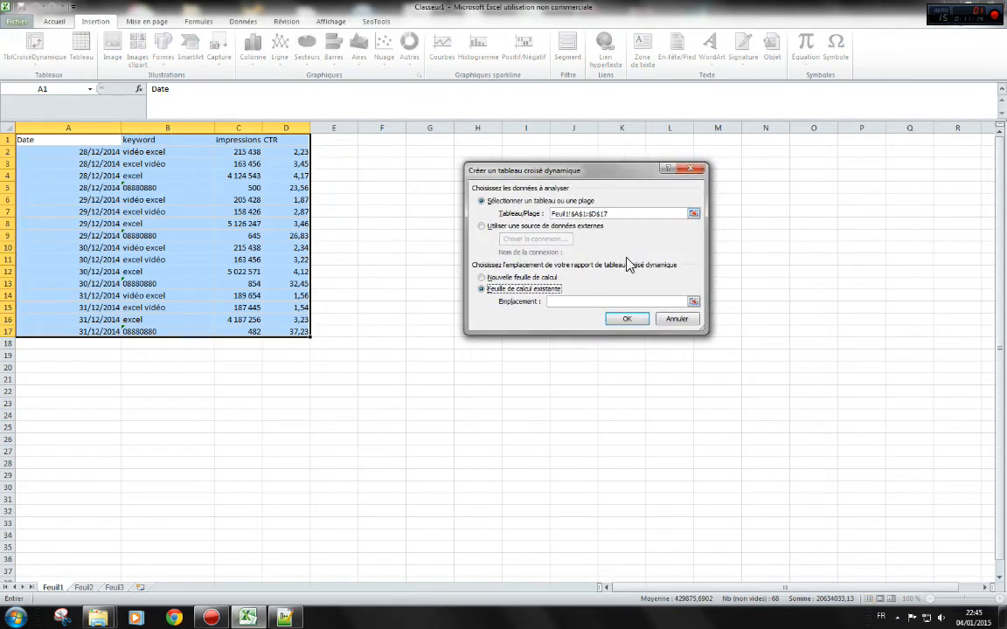
left_click(392, 140)
left_click(625, 318)
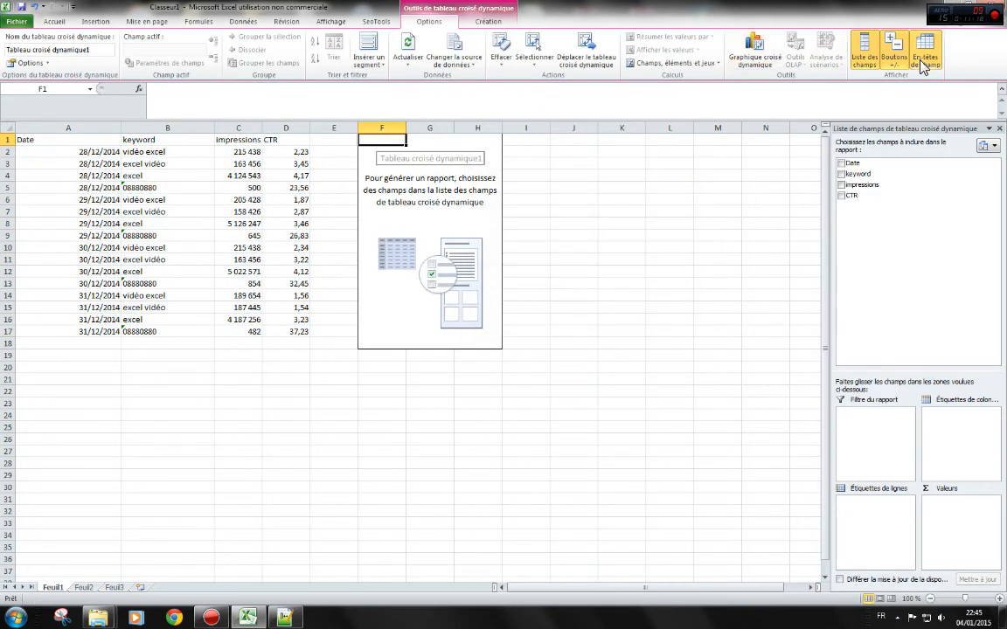
Step: Add keyword as row labels and the sum of impressions as values to the pivot table
left_click(841, 174)
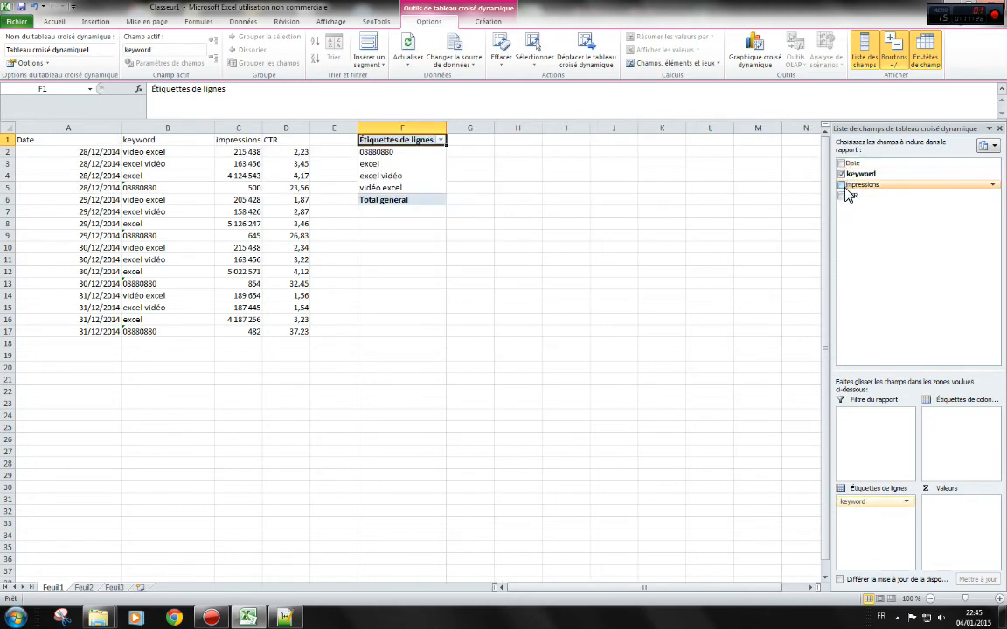
left_click(841, 185)
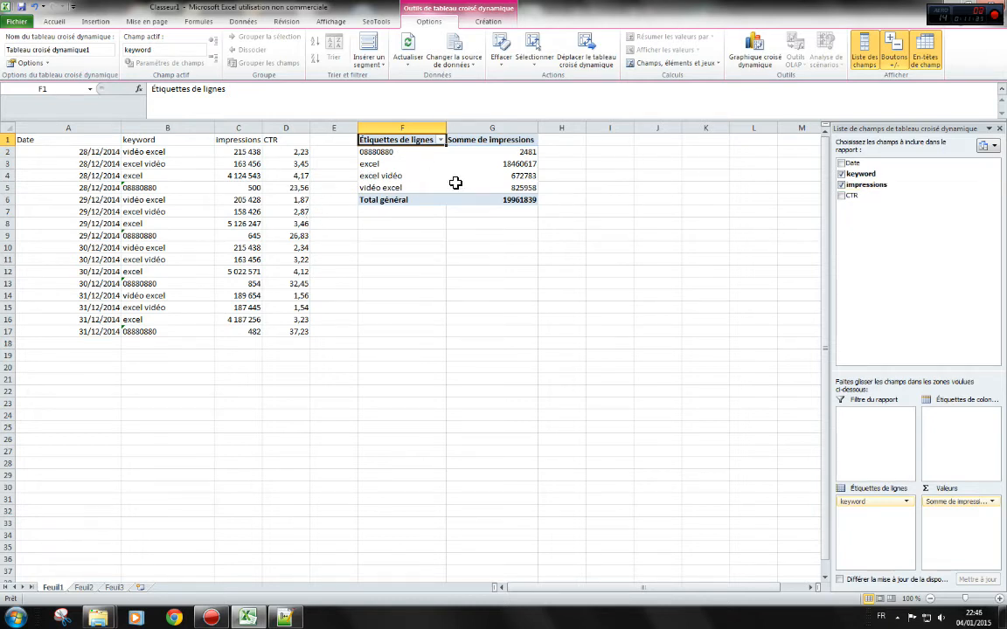
left_click(407, 176)
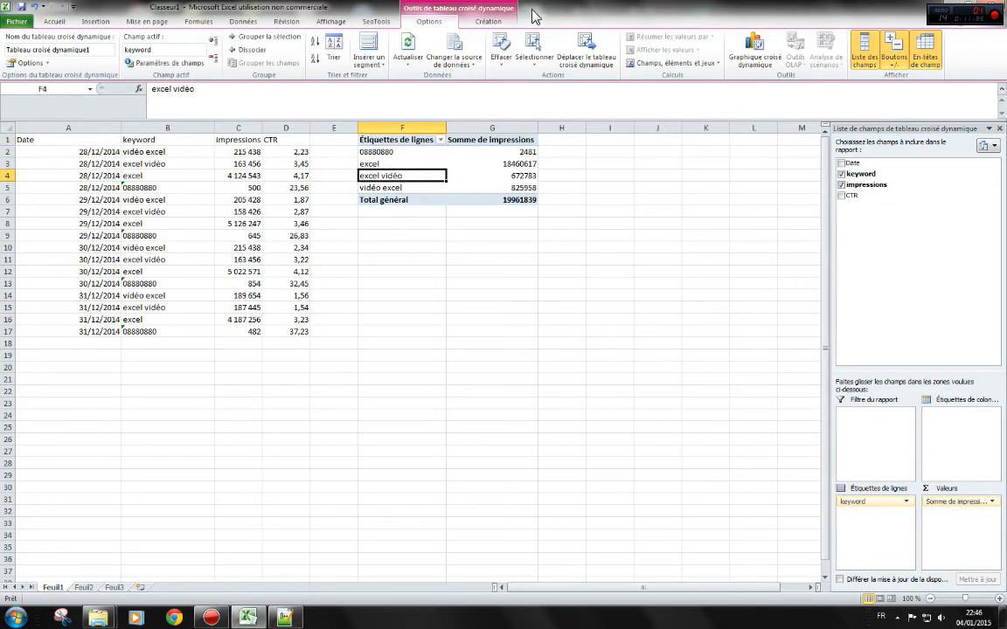
Step: Check the pivot table's source data range without changing it, and look over the first rows of the source data
left_click(454, 47)
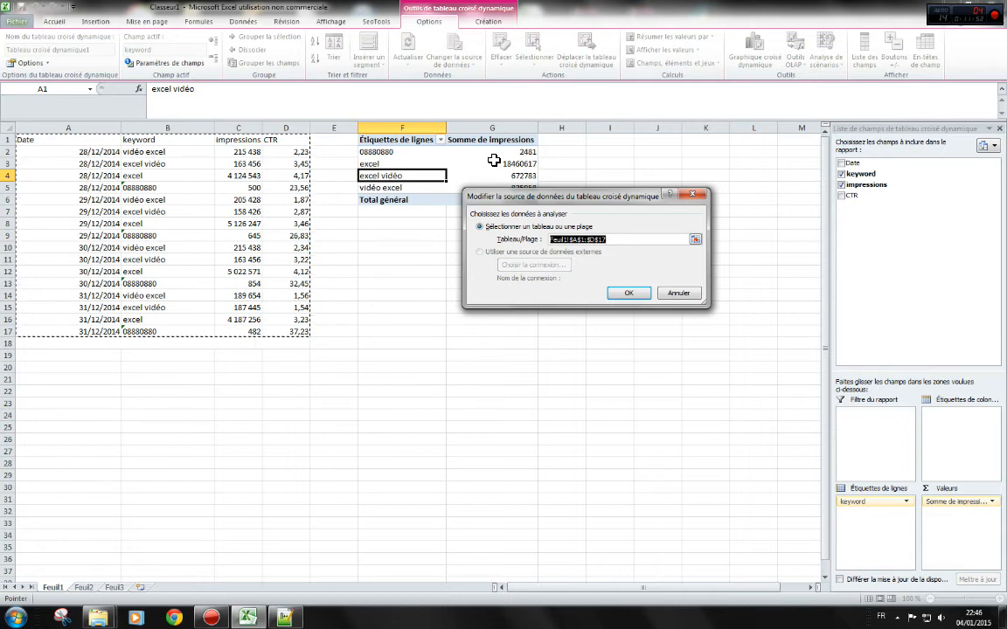
left_click(678, 293)
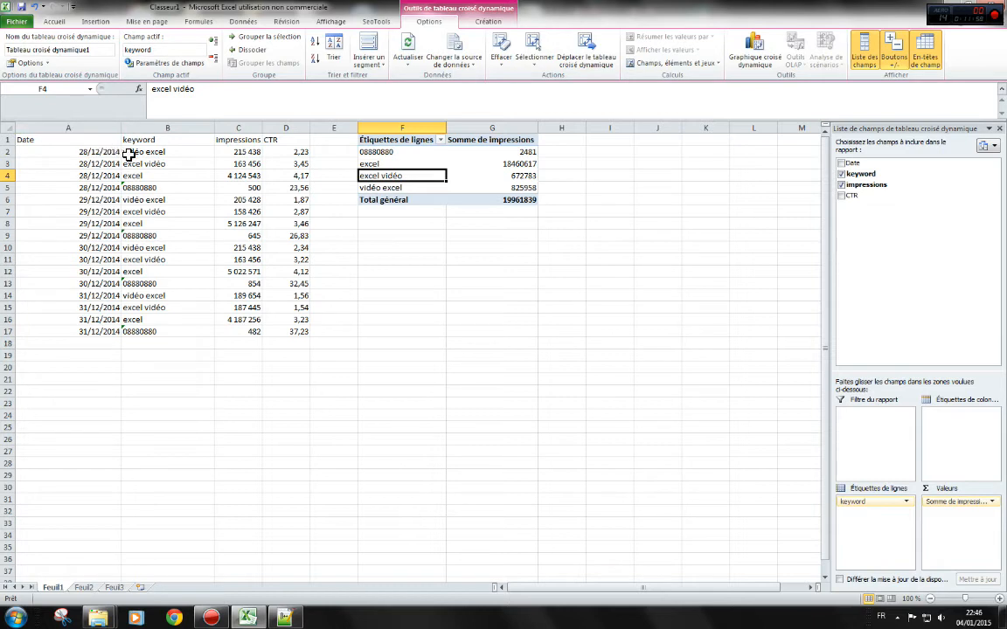
left_click_drag(131, 151, 289, 164)
left_click(398, 293)
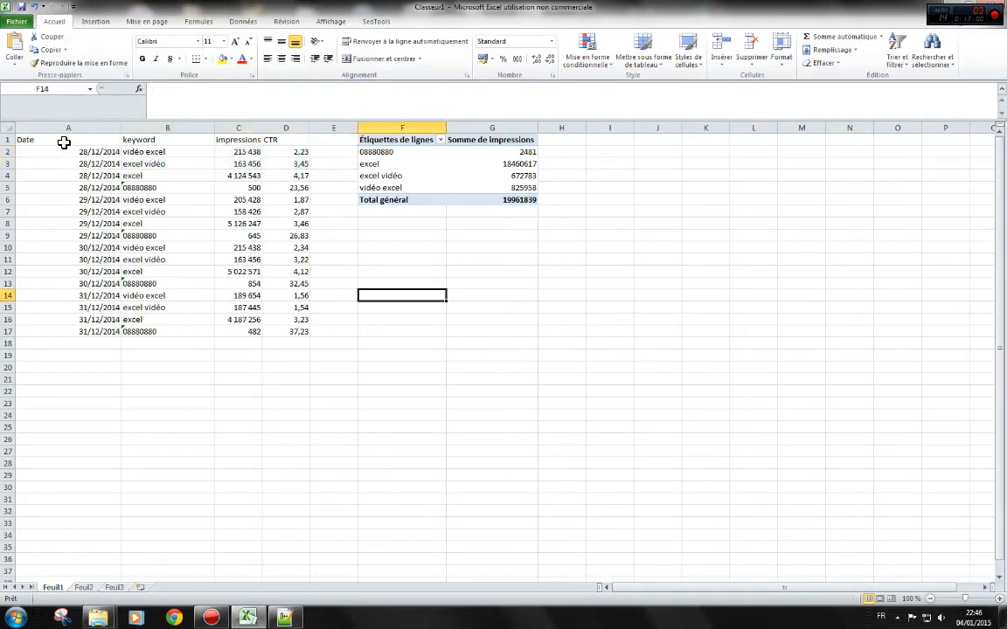
Step: Switch to Notepad++ and copy all lines of data2 -utf-8.csv, moving the window clear of the existing Excel data
left_click_drag(63, 140, 302, 330)
left_click(304, 621)
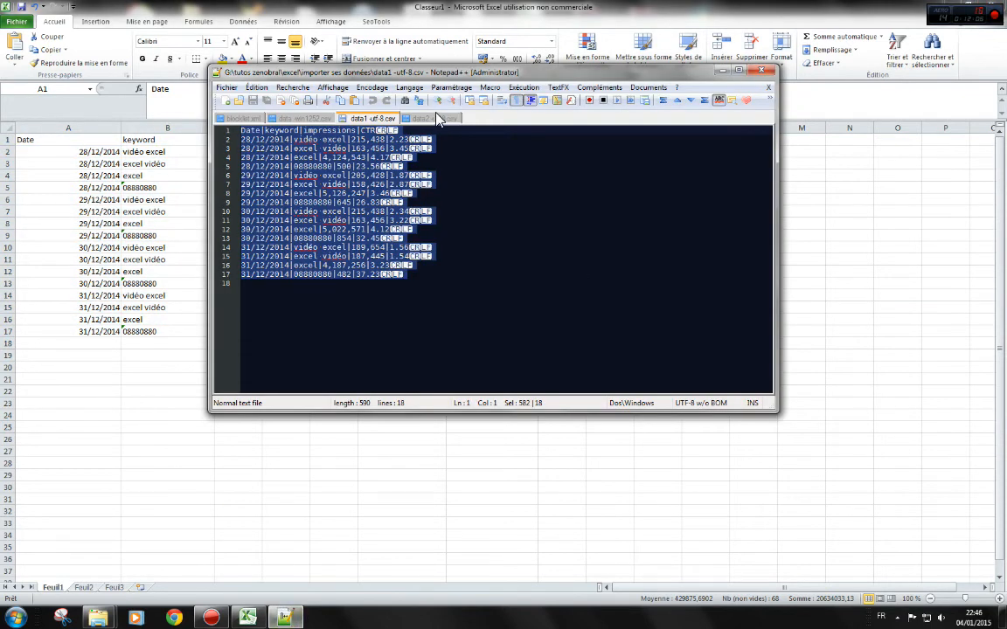
left_click(436, 118)
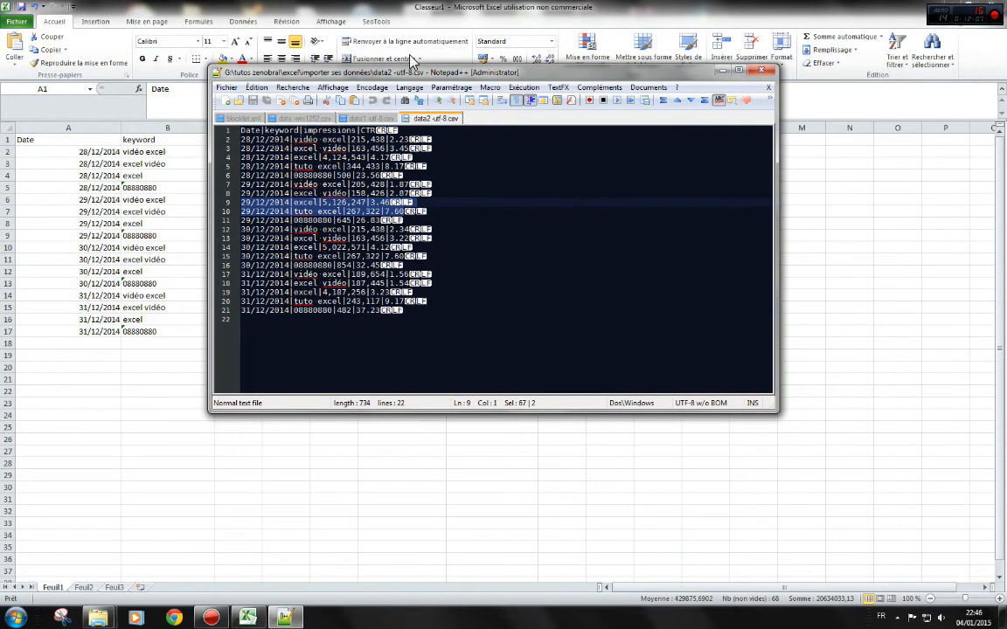
left_click_drag(441, 74, 653, 75)
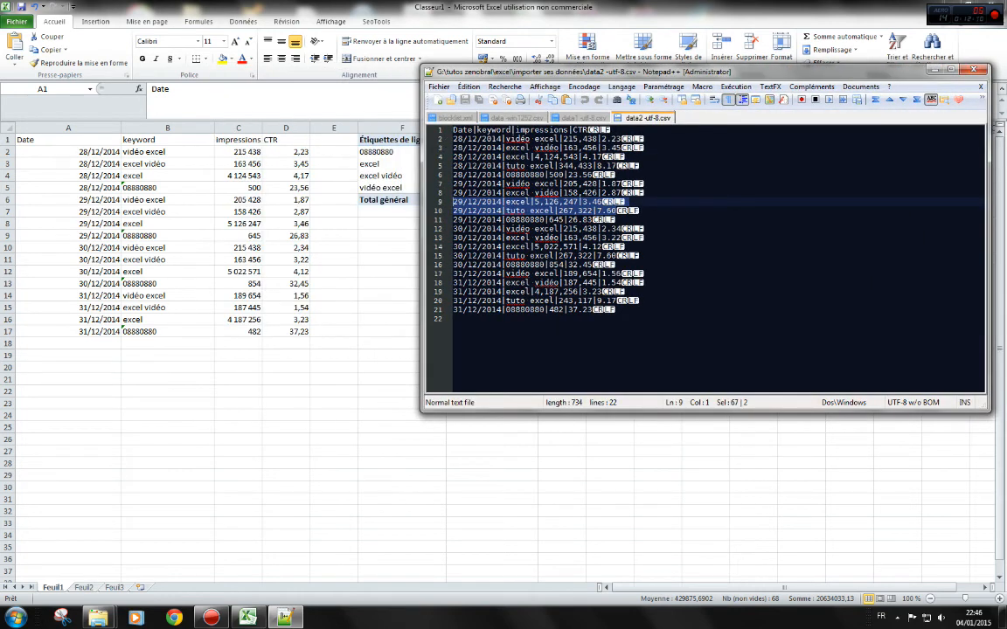
left_click_drag(612, 322, 451, 130)
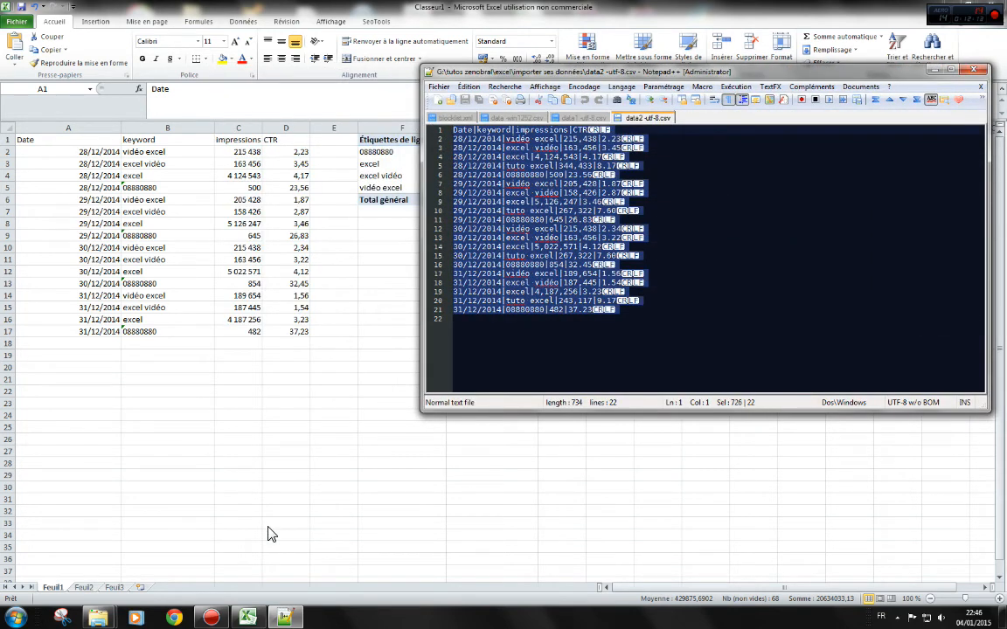
Step: Return to Excel, try pasting the copied lines below the existing data at cell A20, and undo the paste
left_click(95, 354)
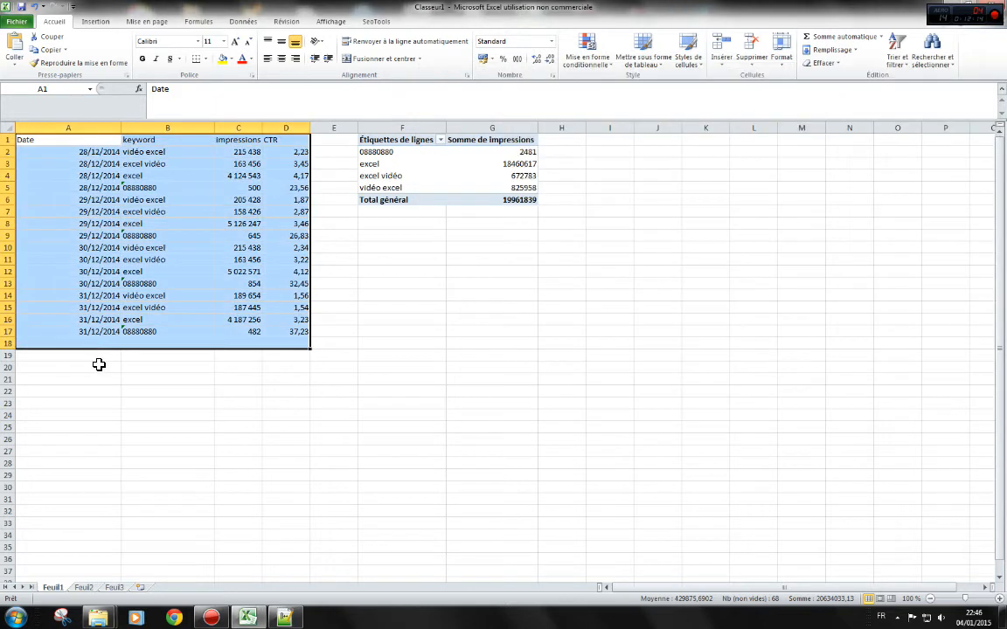
left_click(107, 367)
key("ctrl+v")
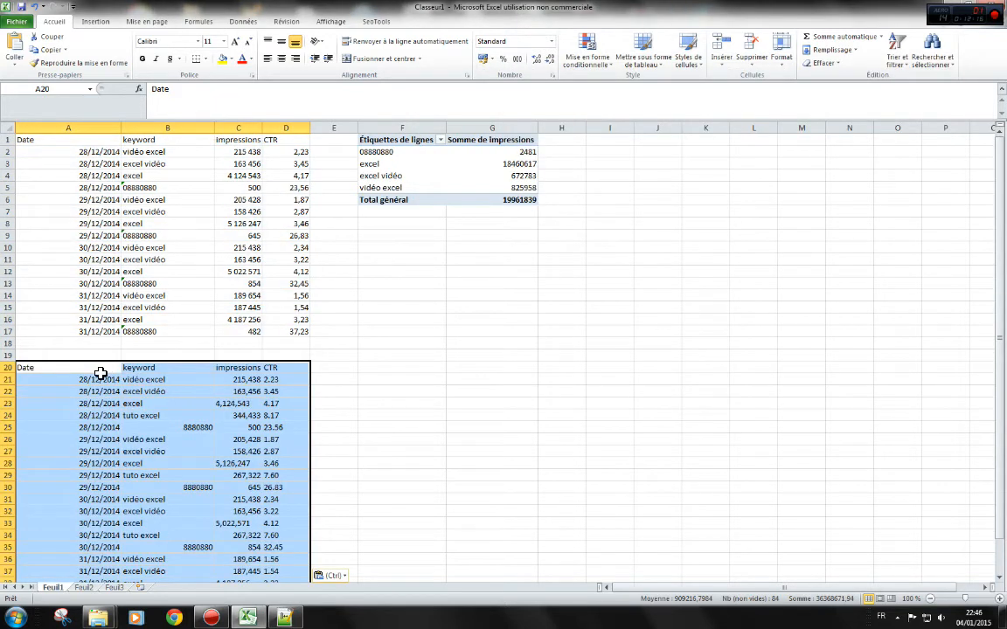
key("ctrl+z")
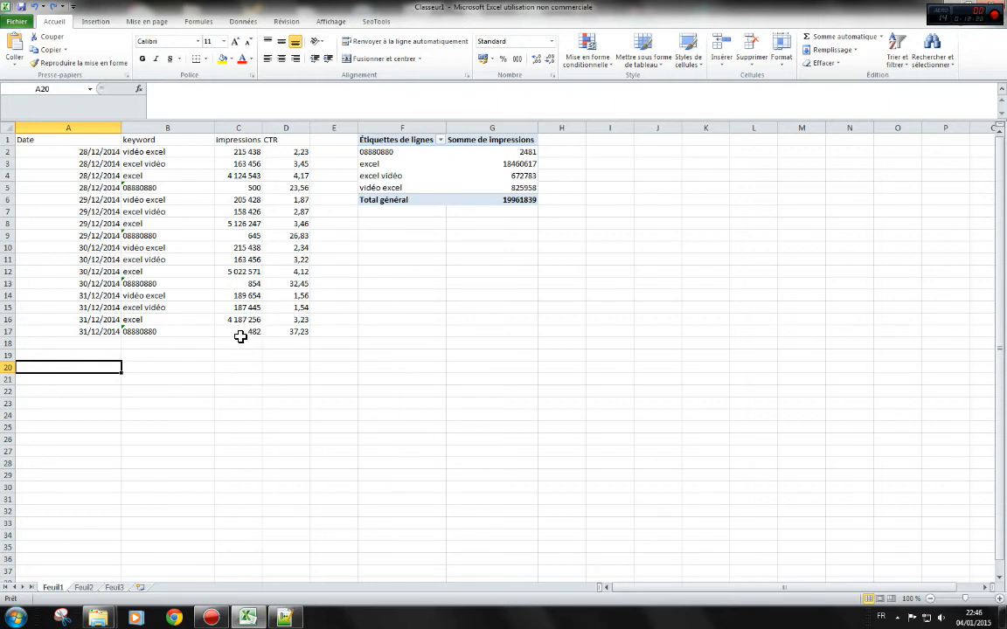
scroll(241, 336, "down", 4)
scroll(240, 337, "up", 4)
Step: Delete the worksheet Feuil1 with its data and pivot table
right_click(53, 587)
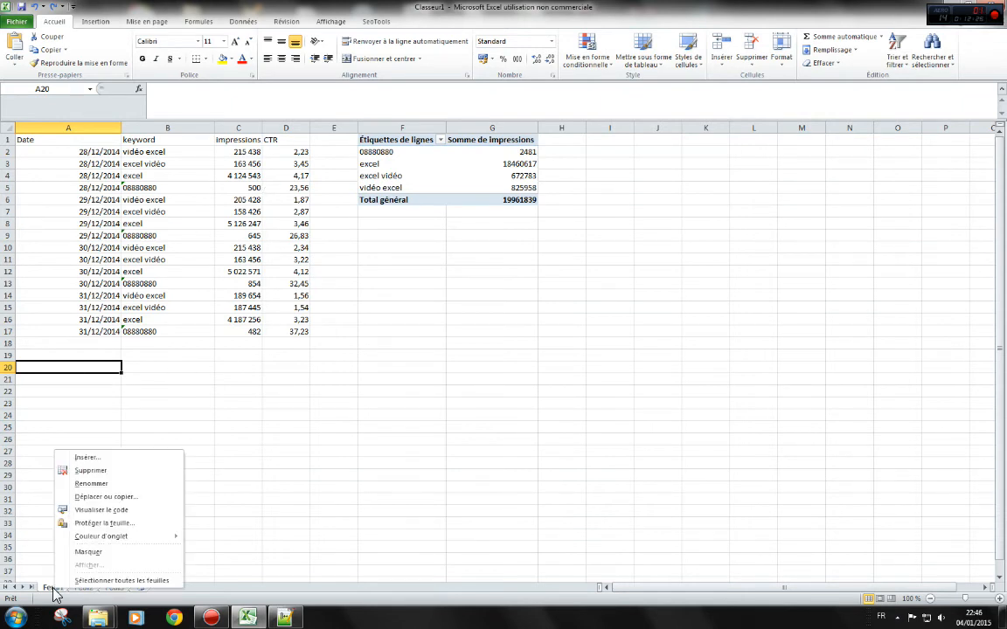
left_click(104, 471)
left_click(474, 340)
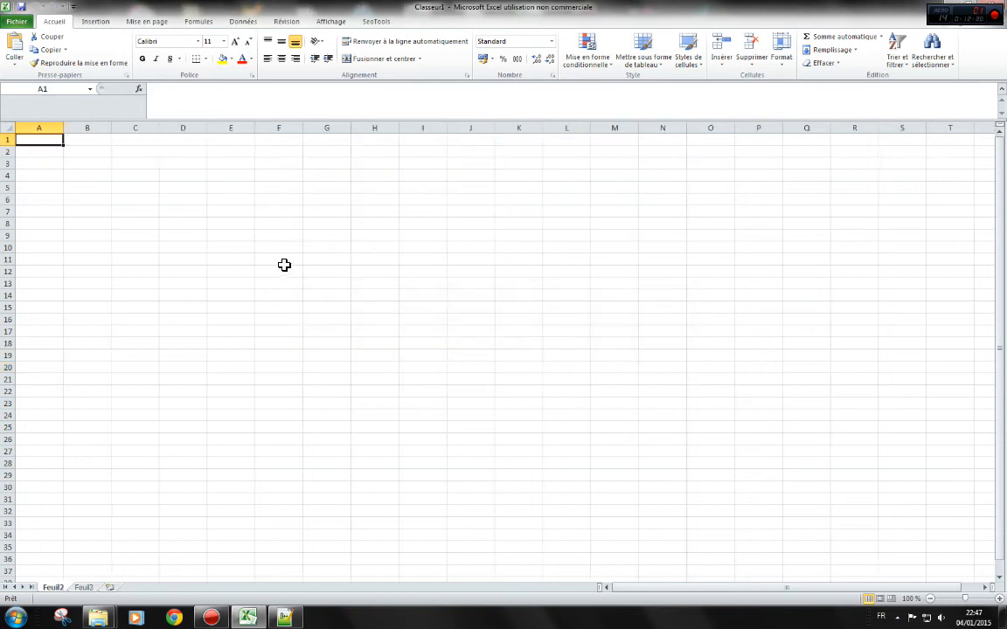
Step: Start an external data import from text at cell A1 of Feuil2, using data1 -utf-8.csv from the "importer ses données" folder on drive G
left_click(241, 26)
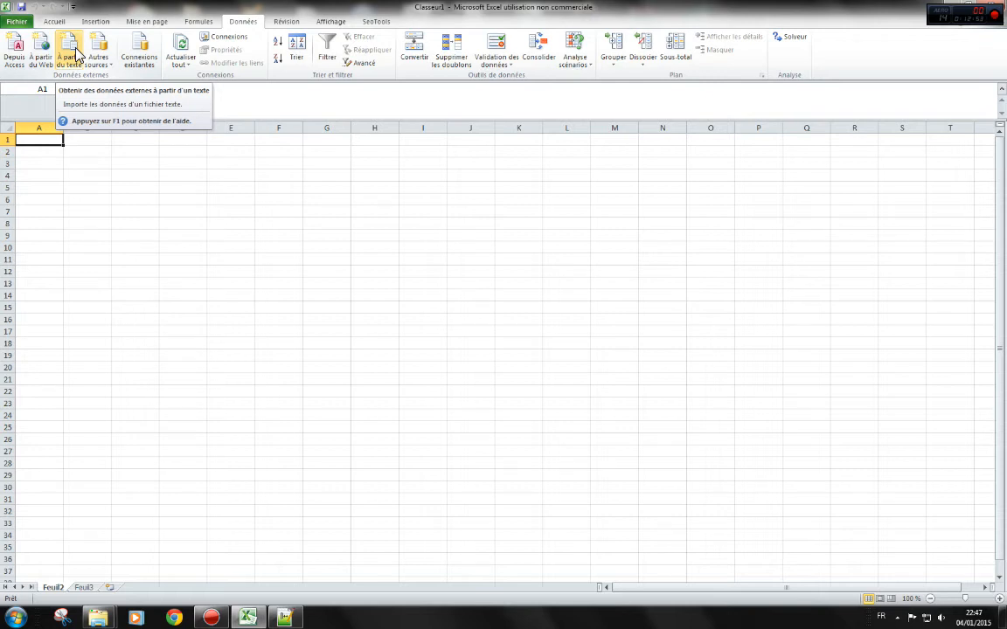
left_click(68, 44)
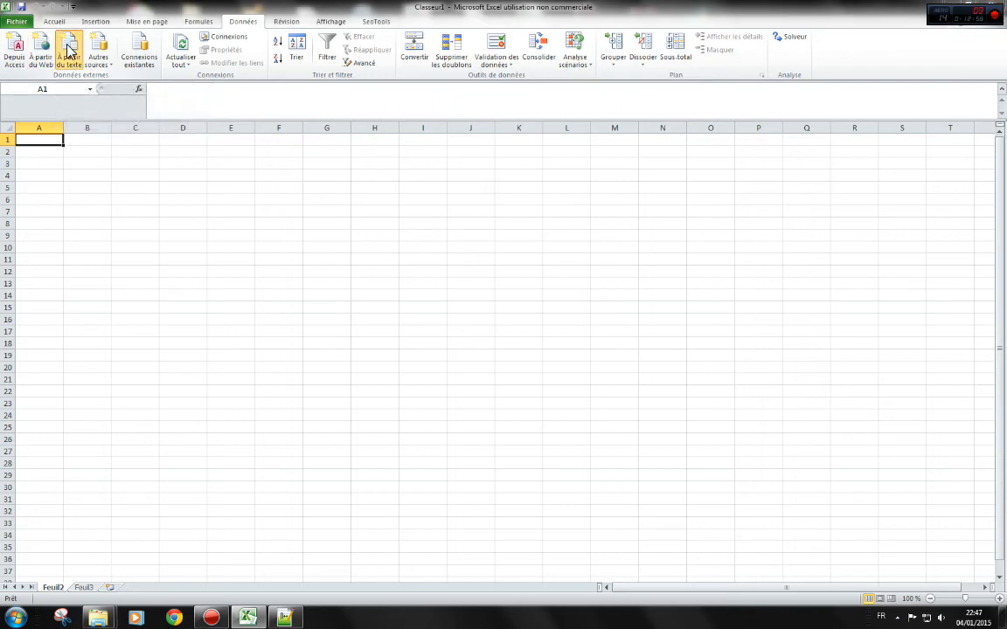
left_click(68, 44)
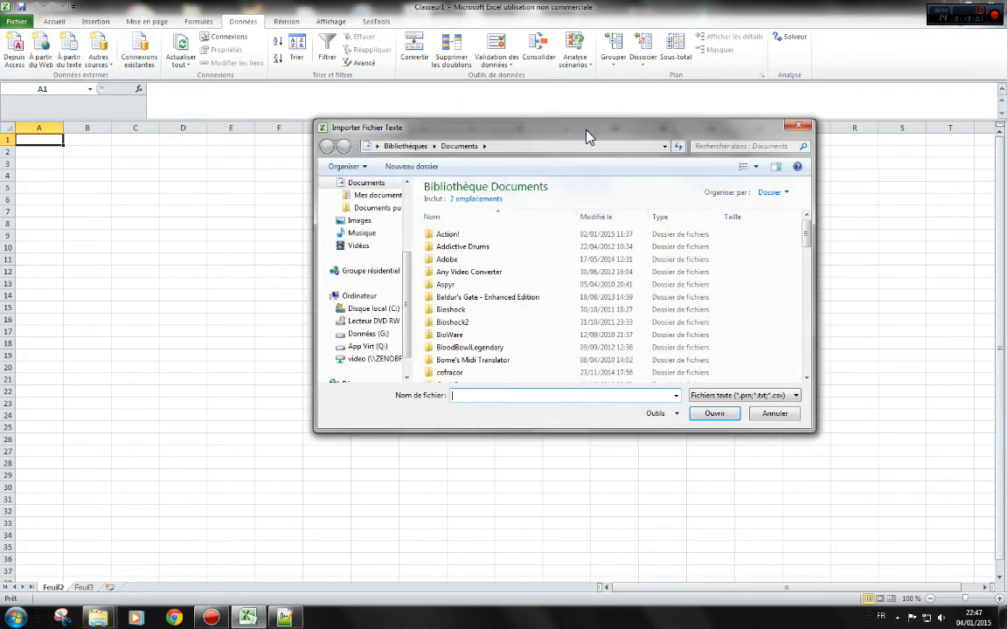
left_click(368, 334)
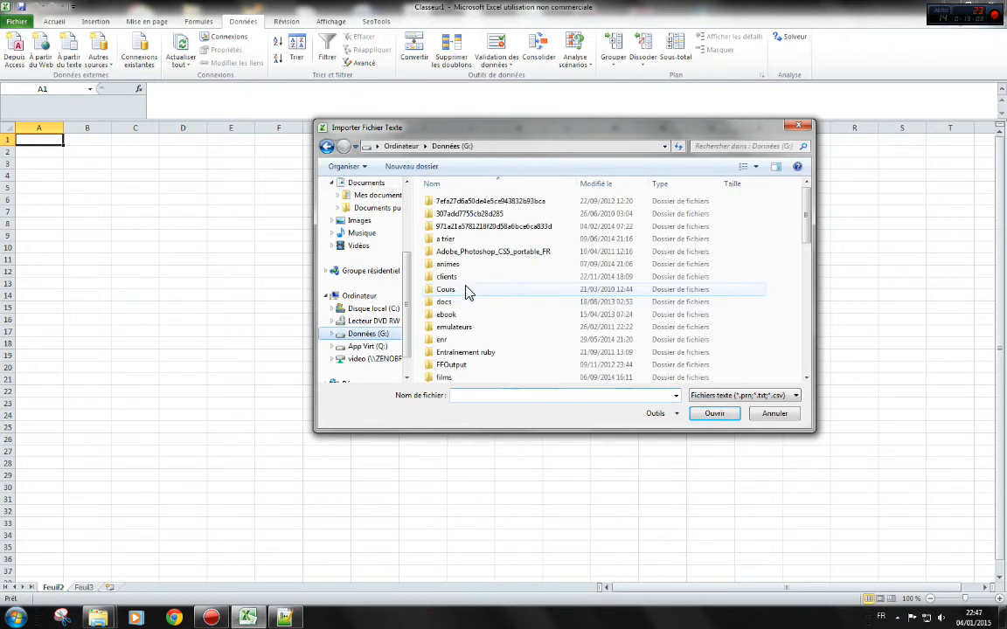
scroll(470, 283, "down", 3)
scroll(470, 282, "down", 5)
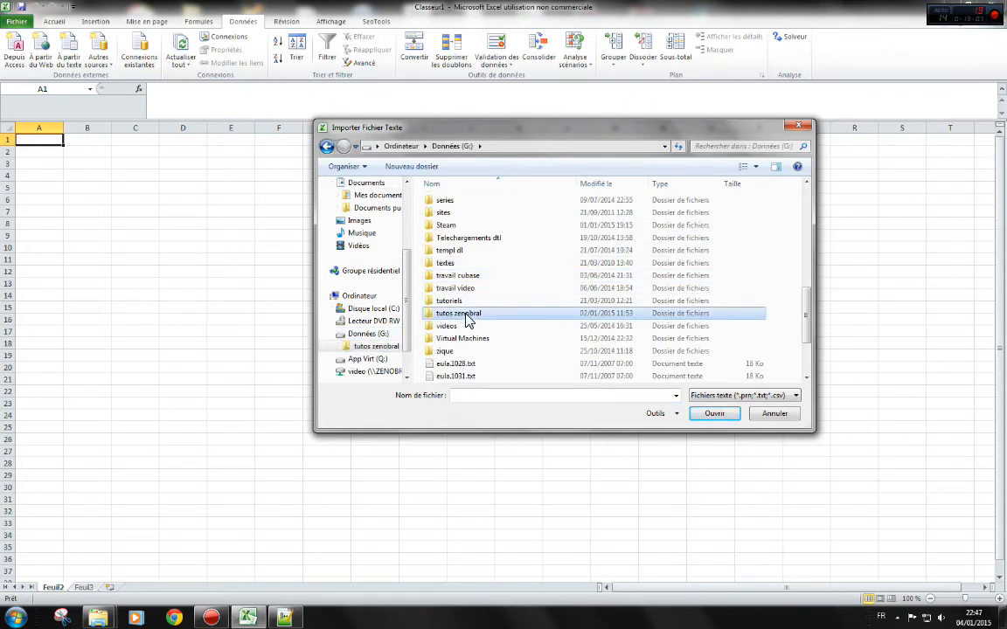
double_click(463, 314)
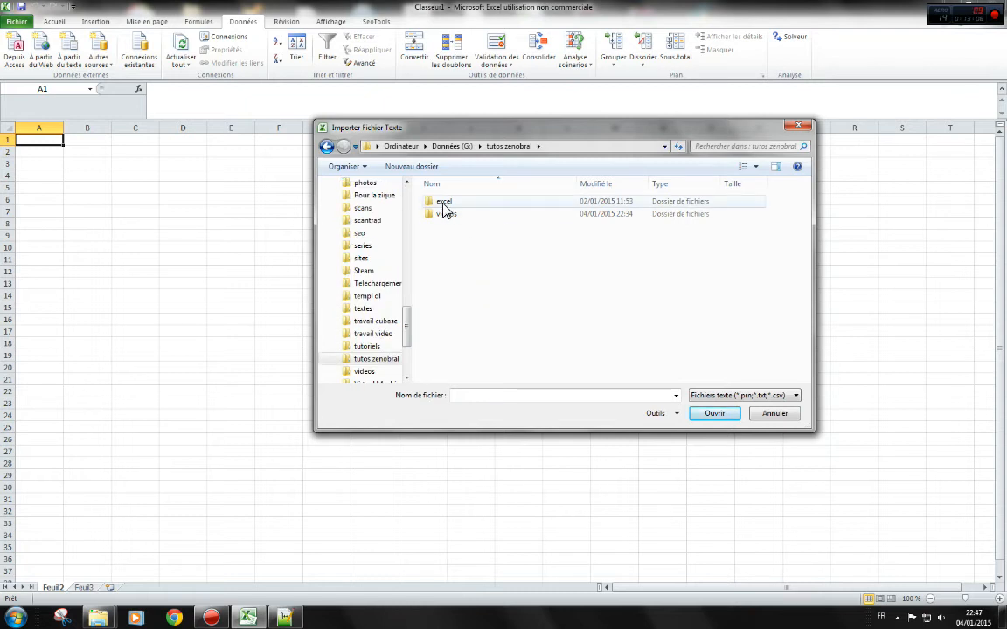
double_click(446, 203)
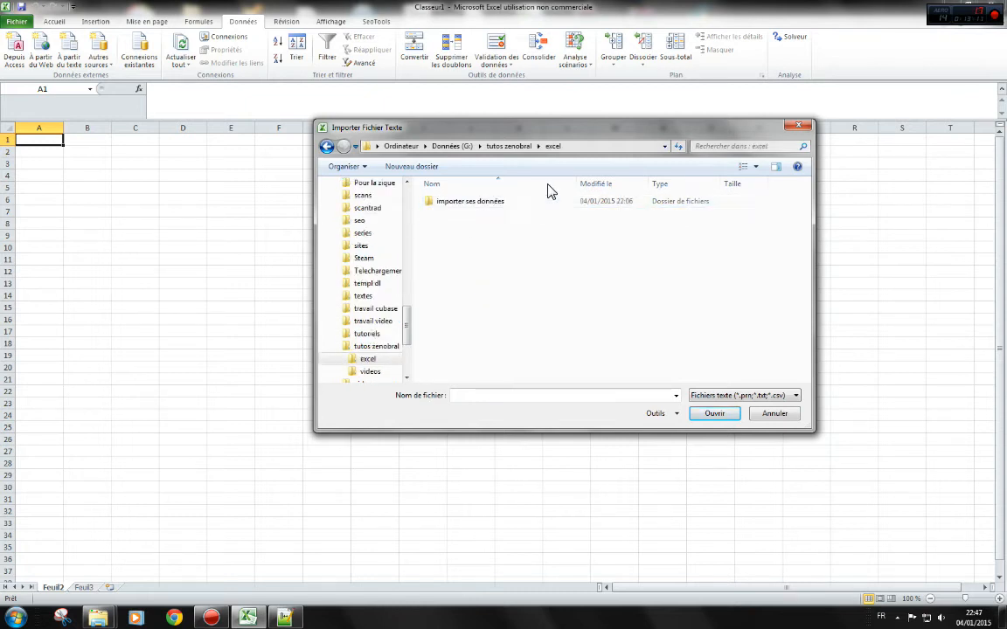
double_click(497, 201)
left_click(450, 214)
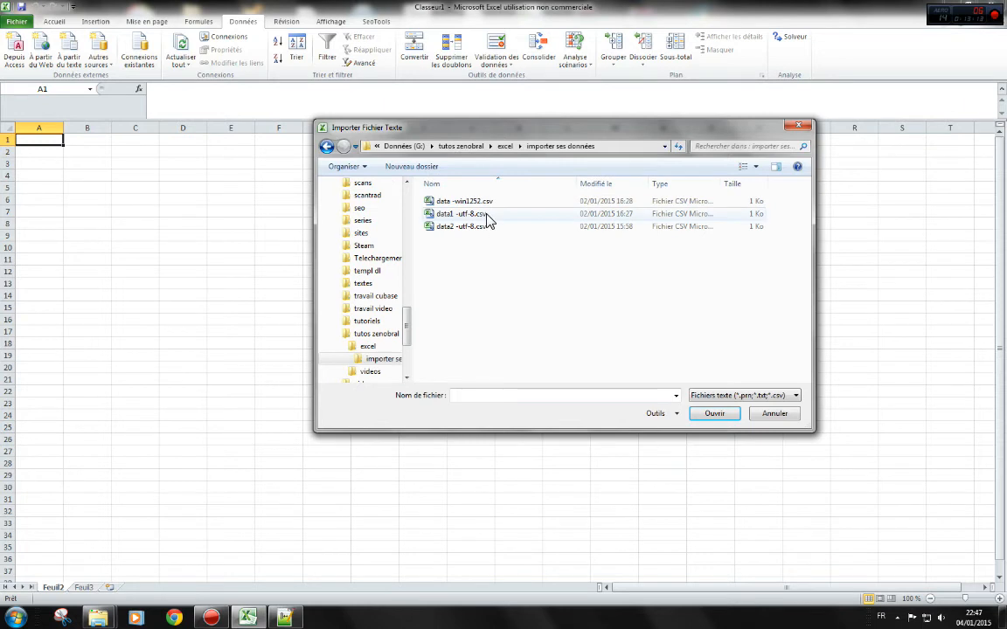
left_click(705, 416)
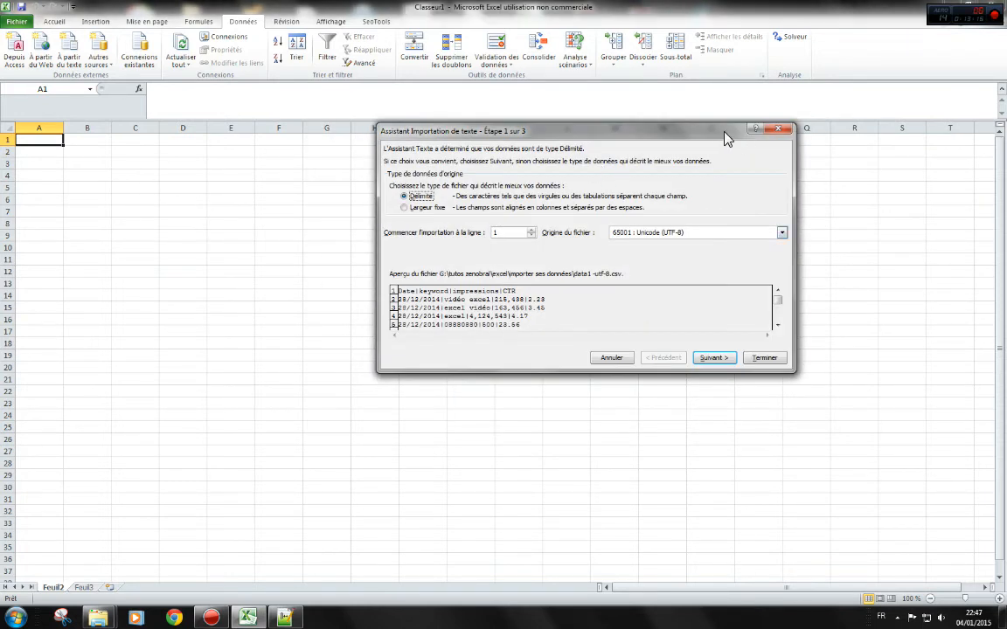
Step: Keep 65001 : Unicode (UTF-8) as the file origin after browsing the encodings, and accept the custom | separator for the delimited data
left_click_drag(726, 134, 510, 137)
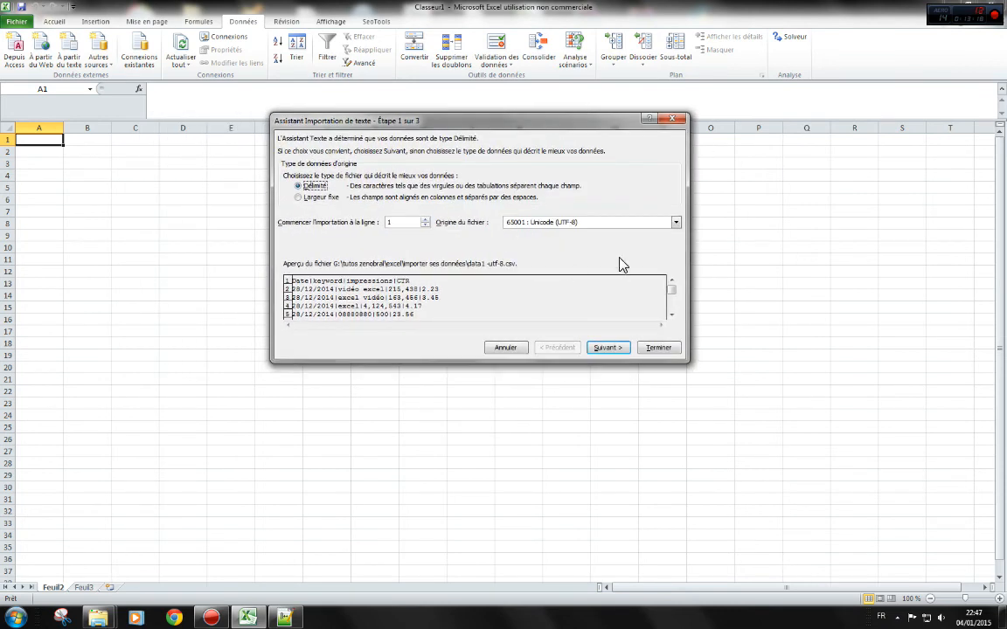
left_click(677, 222)
left_click(677, 222)
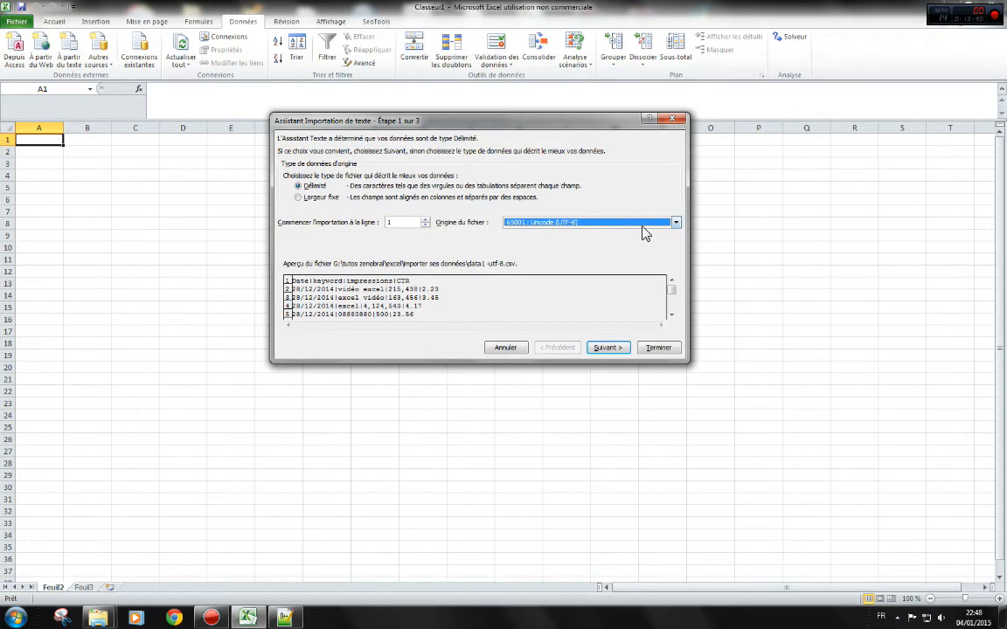
left_click(676, 222)
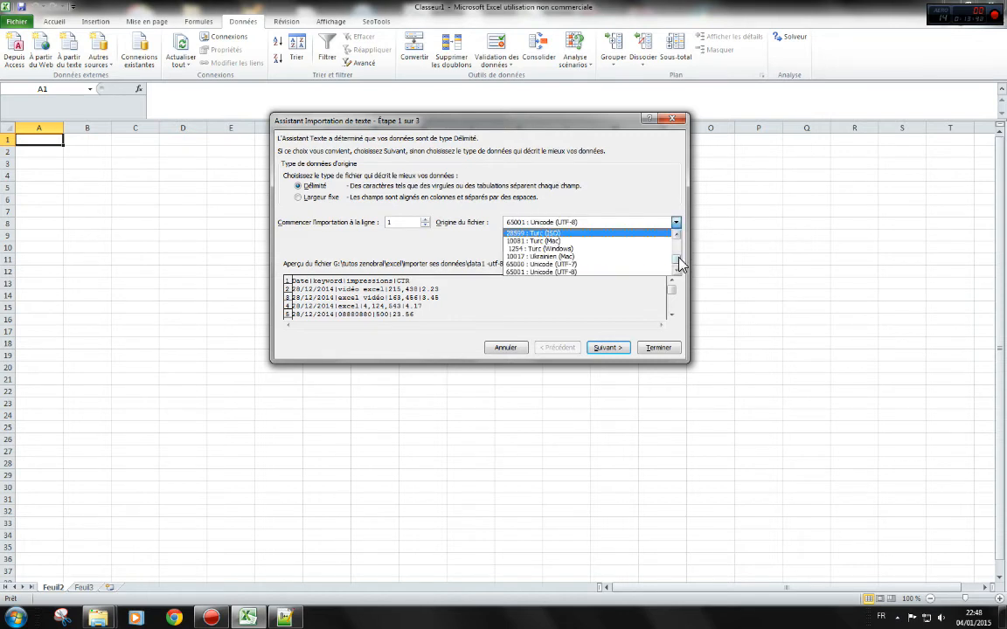
mouse_move(679, 264)
left_mouse_down()
mouse_move(679, 237)
mouse_move(679, 252)
left_mouse_up()
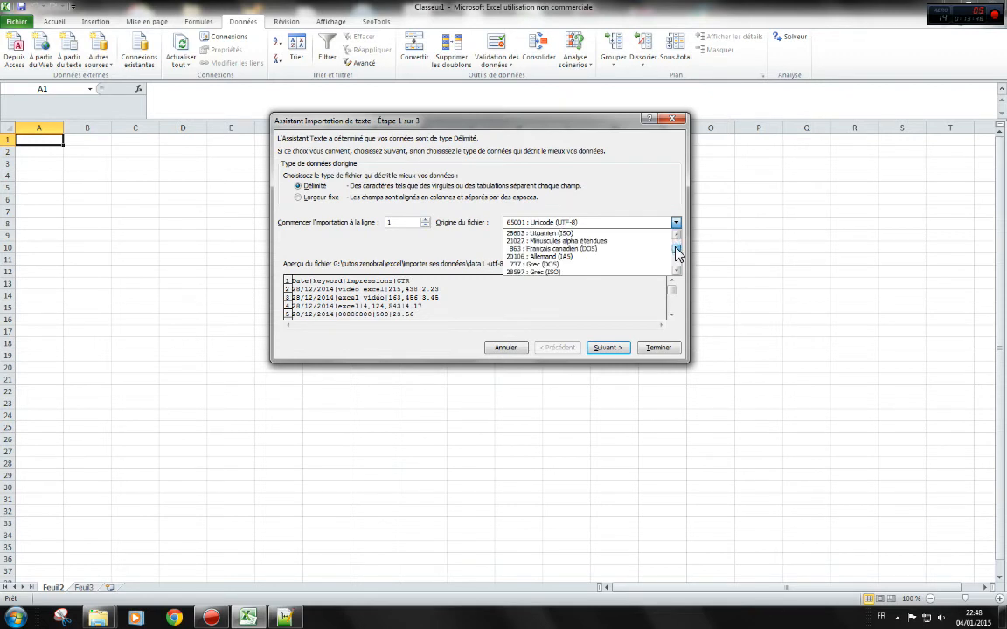
left_click_drag(679, 251, 679, 253)
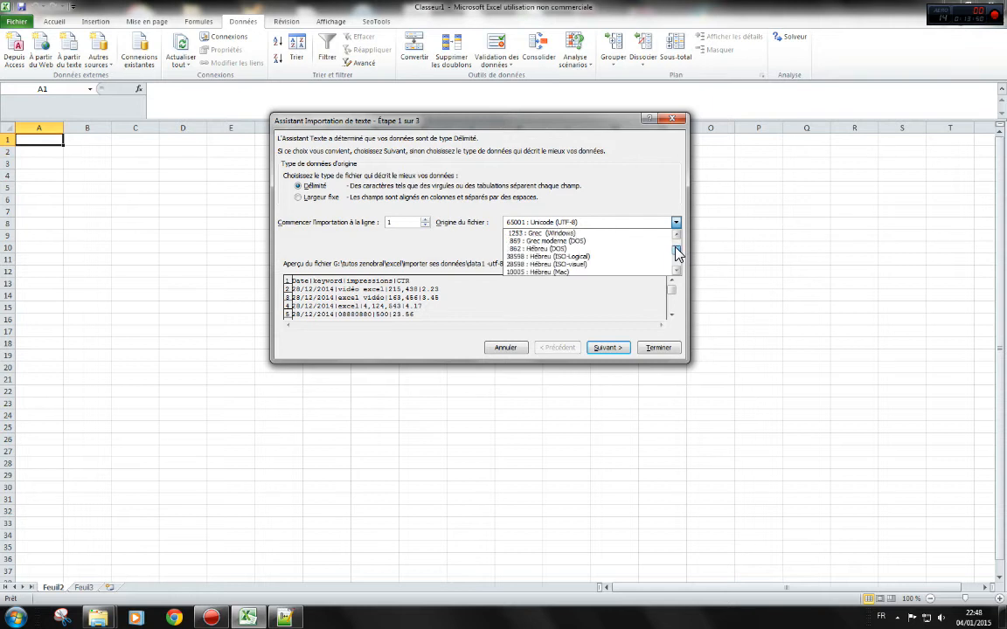
left_click(671, 189)
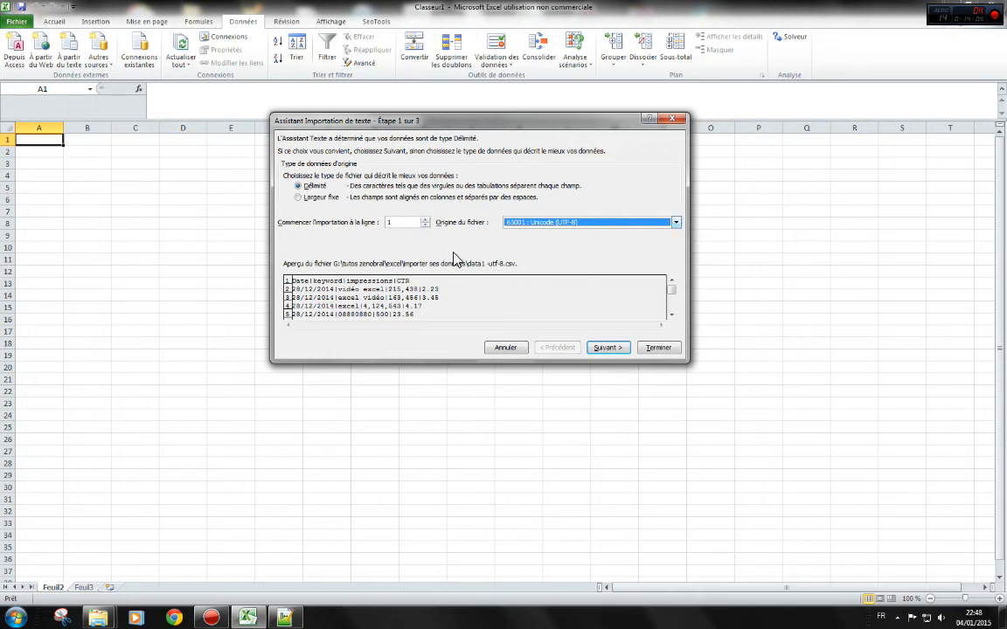
left_click(610, 347)
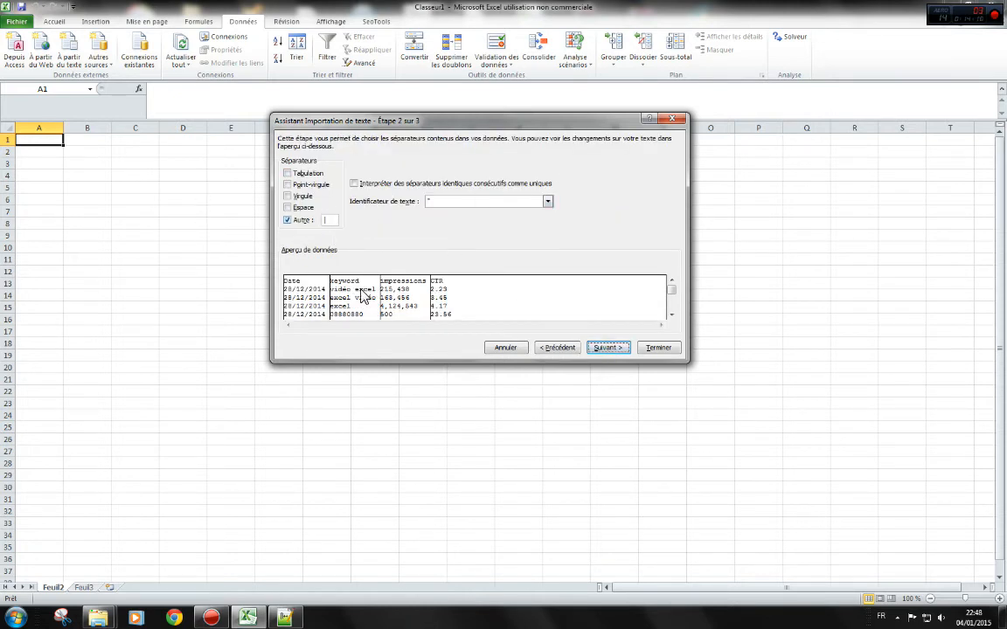
left_click(609, 348)
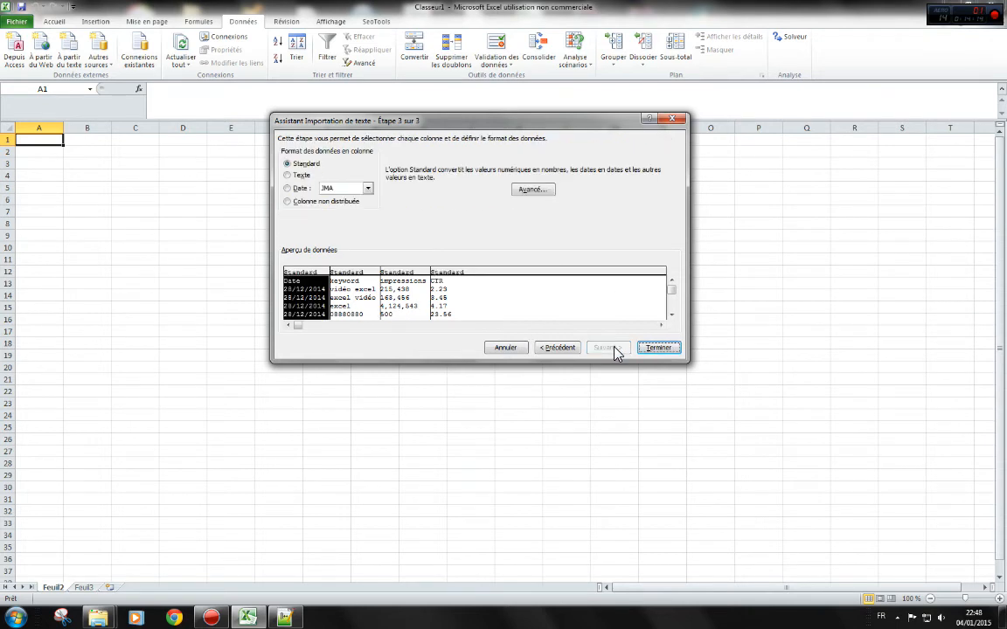
Step: Format the keyword column as text, and set the decimal separator to a point and the thousands separator to a comma
left_click(354, 284)
left_click(298, 176)
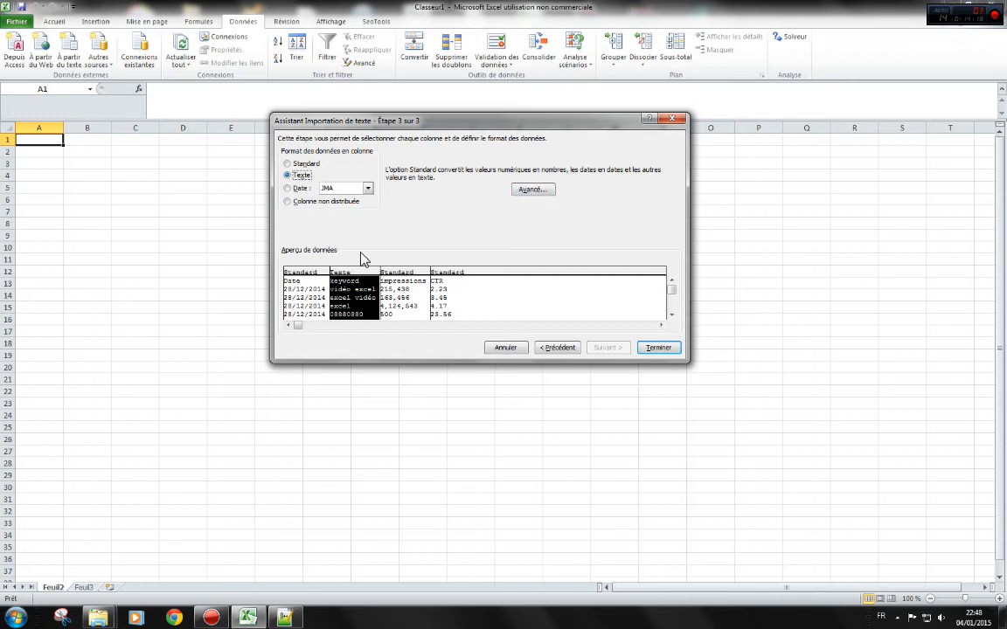
left_click(532, 190)
left_click(605, 224)
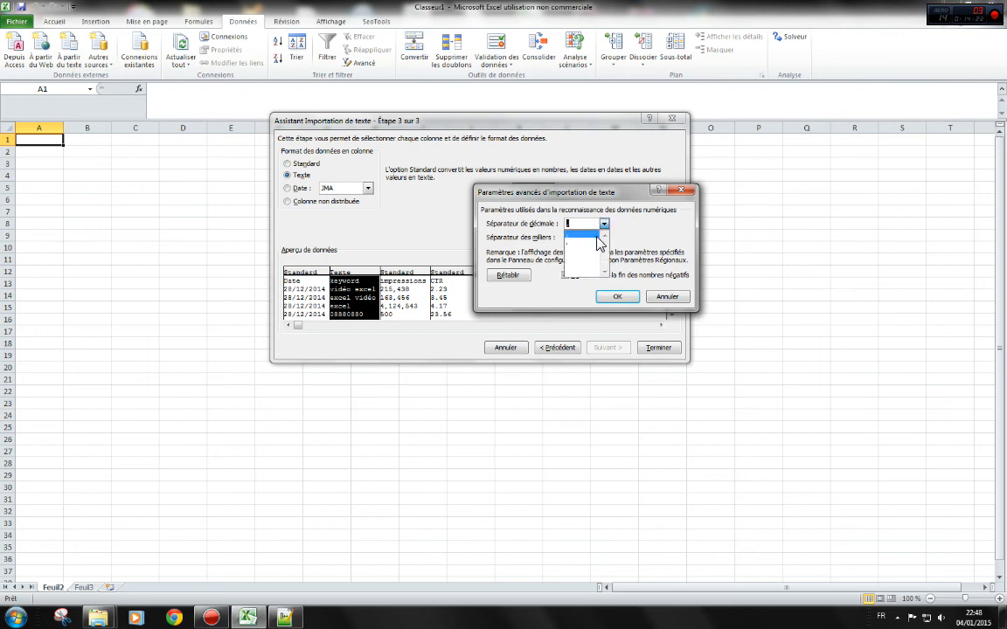
left_click(594, 244)
left_click(603, 238)
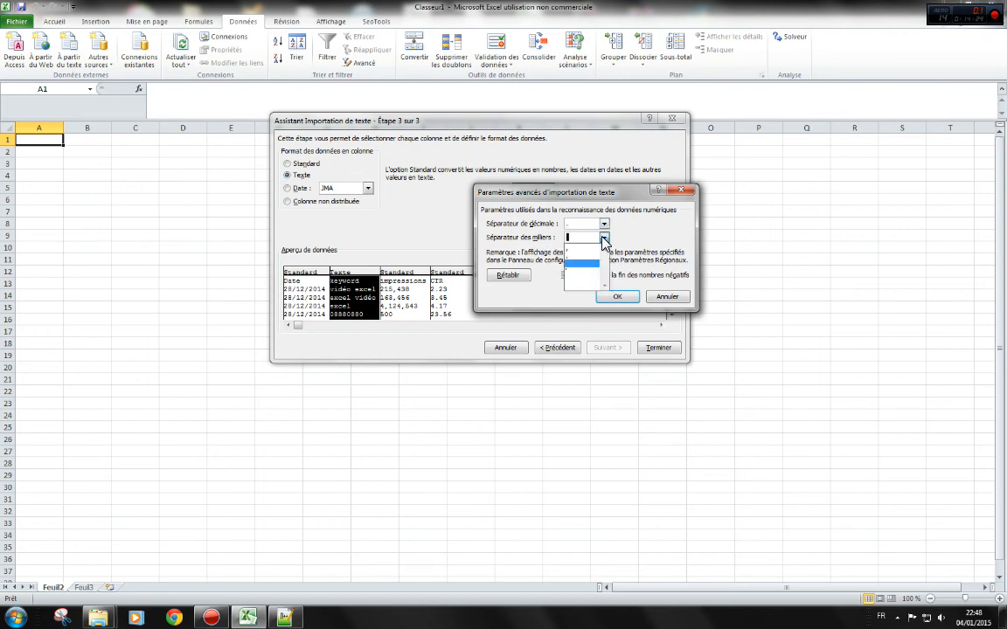
left_click(592, 251)
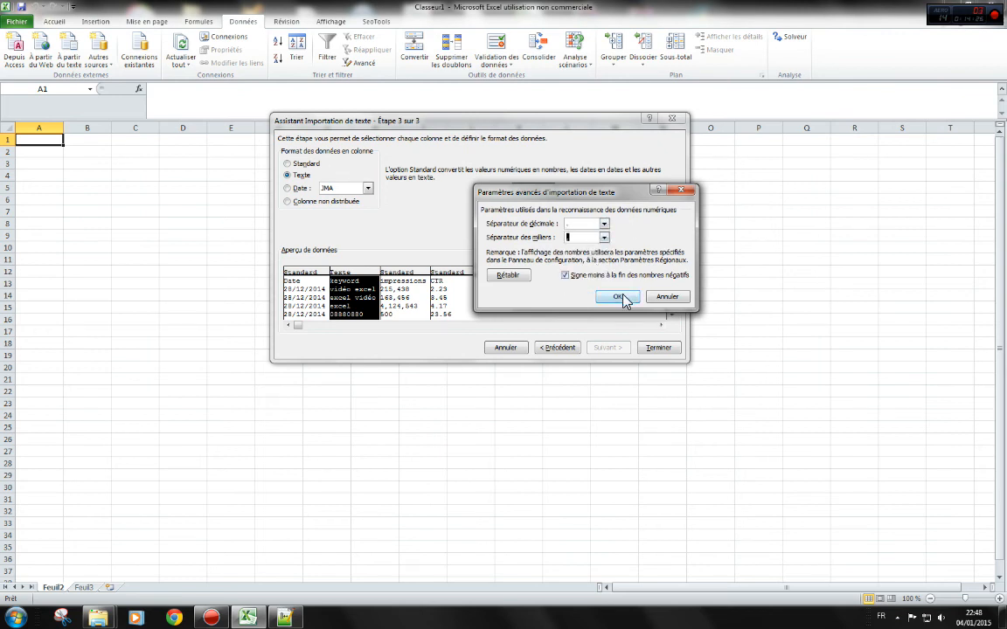
left_click(622, 298)
Step: Finish the import into the existing sheet at =$A$1 and widen the CTR column
left_click(677, 346)
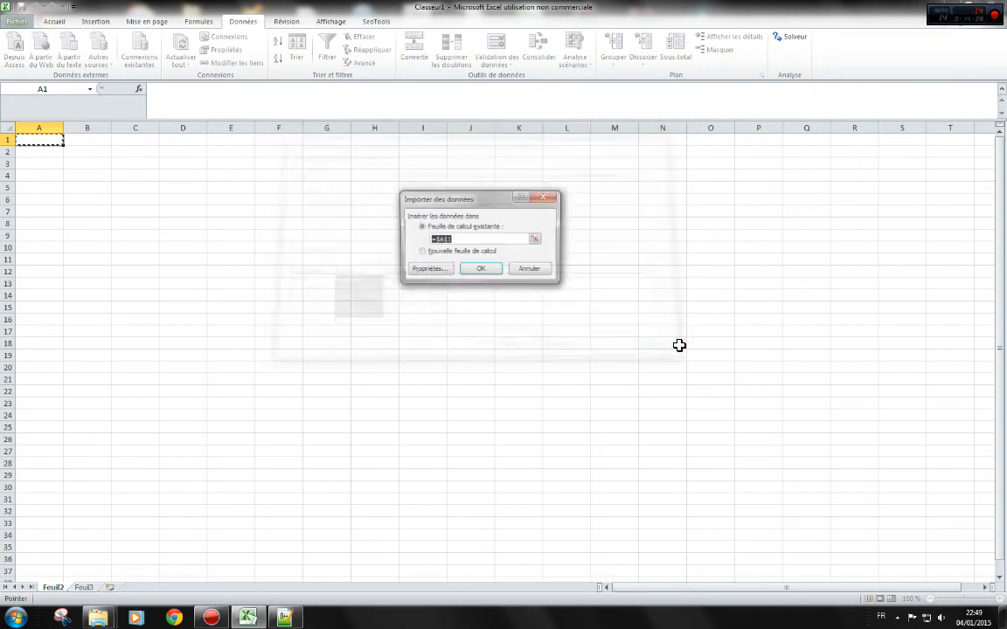
left_click(494, 273)
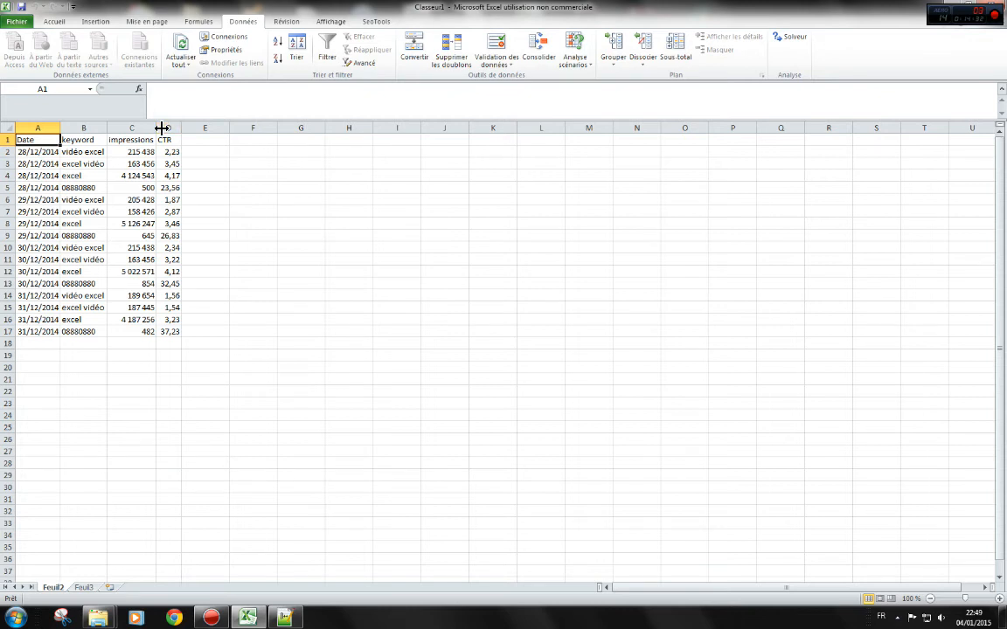
left_click_drag(184, 129, 214, 129)
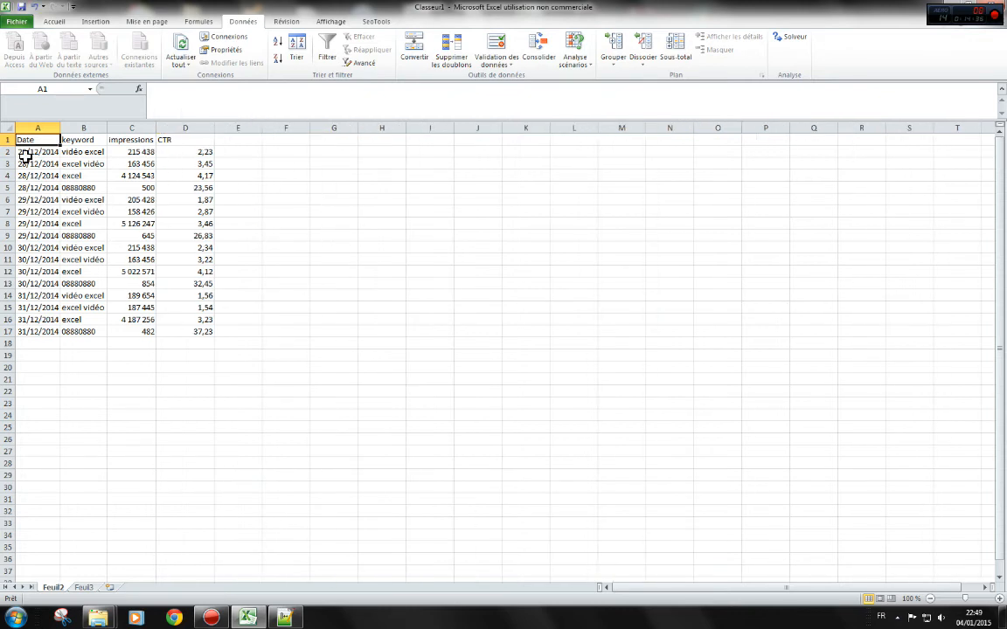
left_click_drag(43, 140, 214, 255)
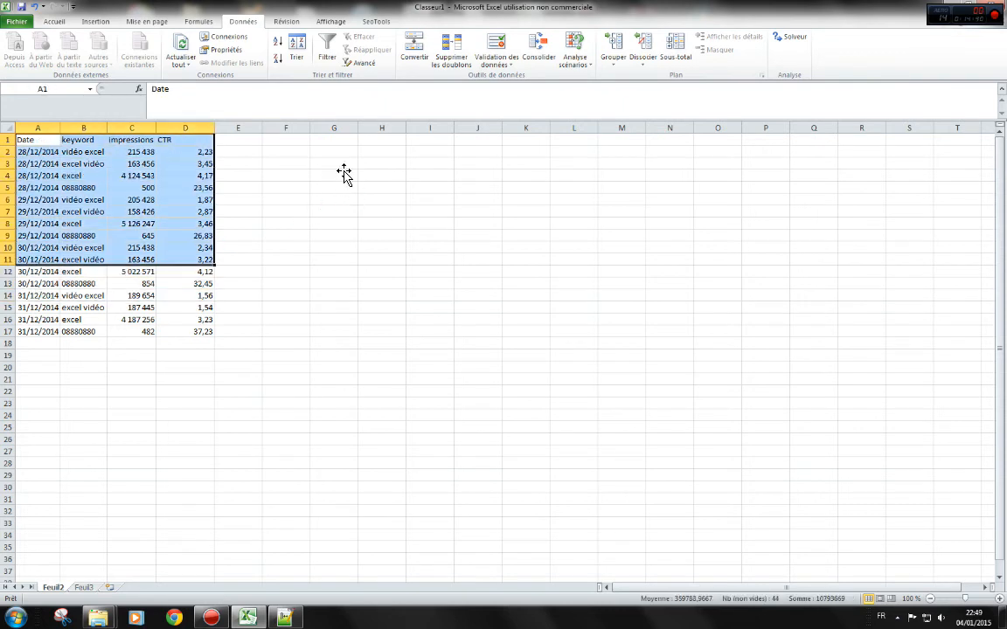
left_click(333, 175)
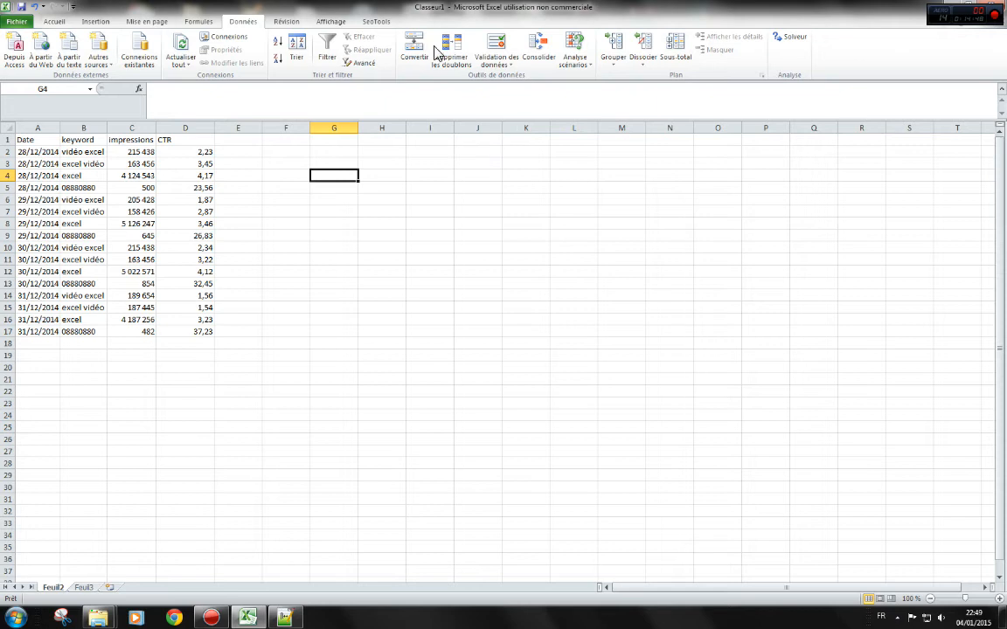
Step: Refresh the data1 -utf-8 workbook connection using data2 -utf-8.csv as the source file, and leave the connections dialog
left_click(223, 37)
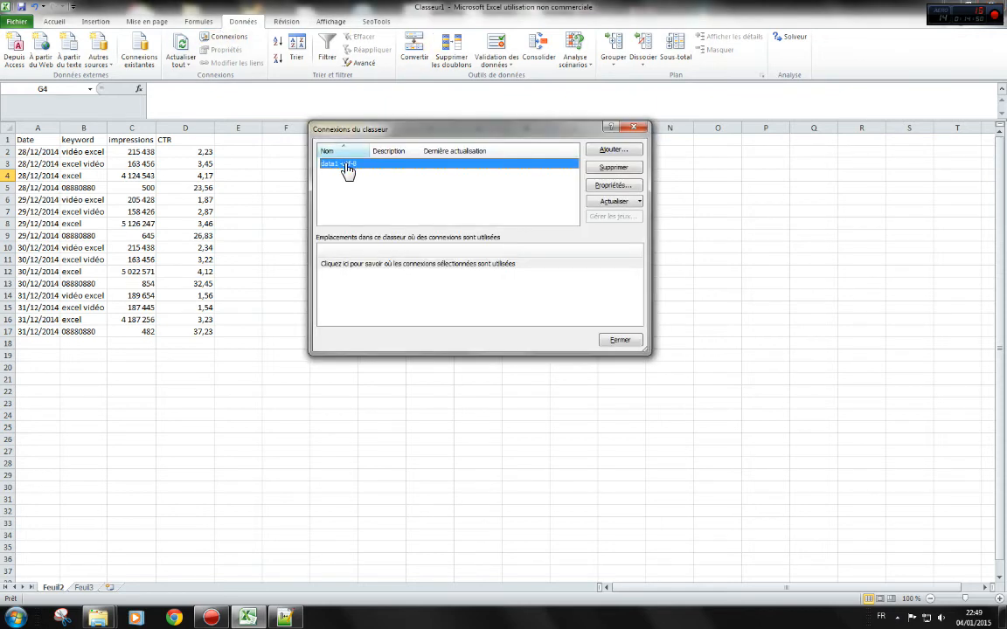
mouse_move(468, 134)
left_mouse_down()
mouse_move(382, 147)
mouse_move(550, 138)
mouse_move(483, 127)
left_mouse_up()
left_click_drag(400, 127, 404, 178)
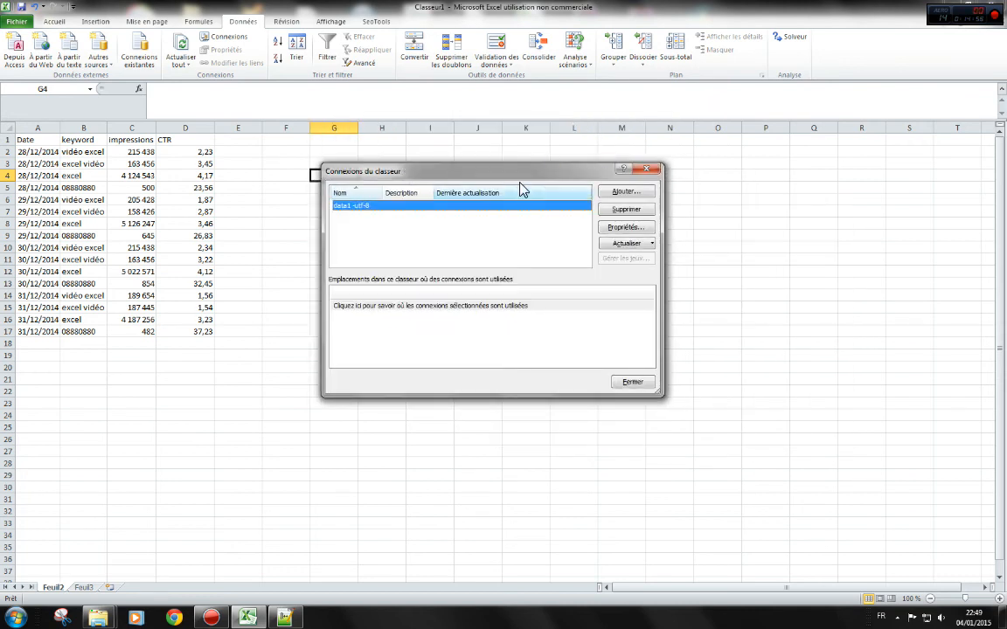
left_click(636, 245)
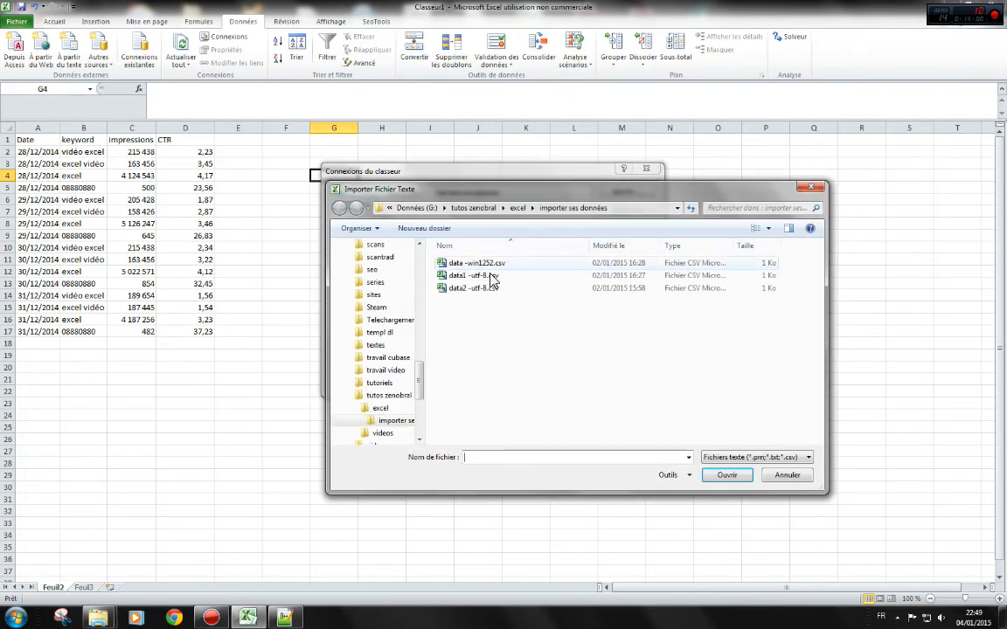
left_click(476, 288)
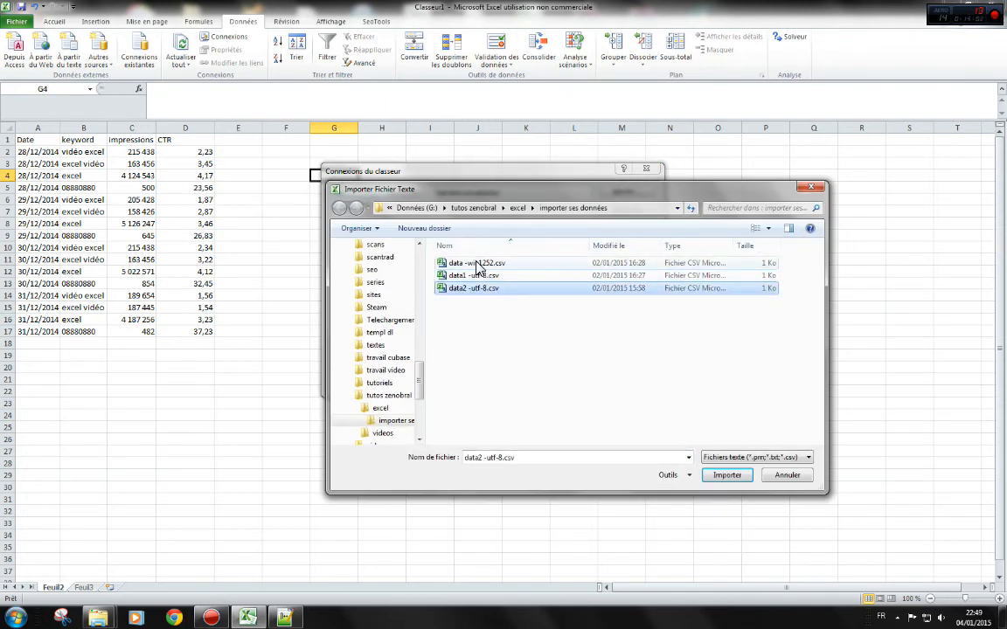
left_click(479, 264)
left_click(481, 275)
left_click(483, 263)
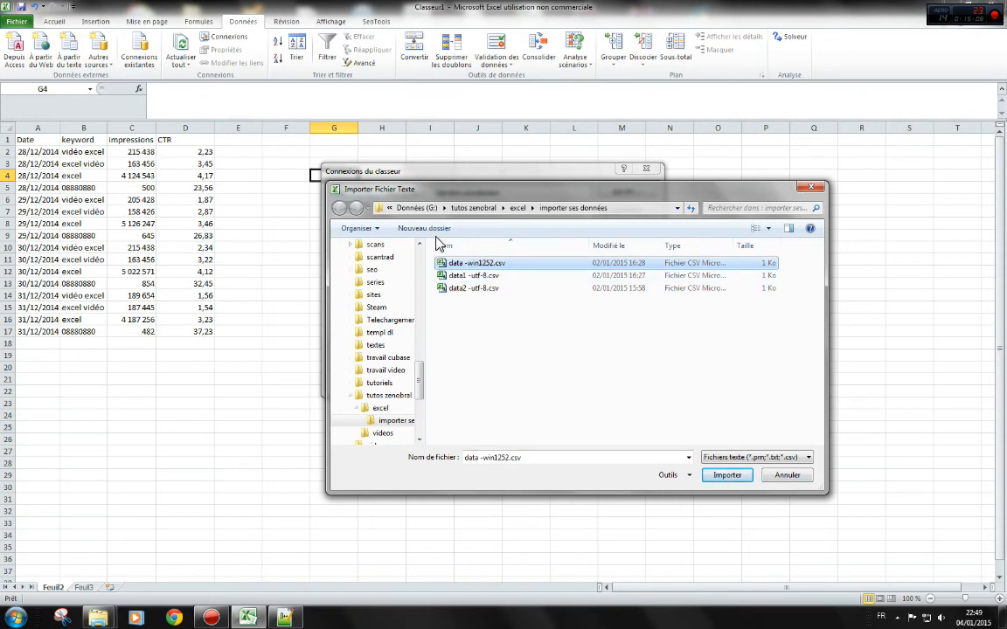
left_click_drag(477, 186, 432, 143)
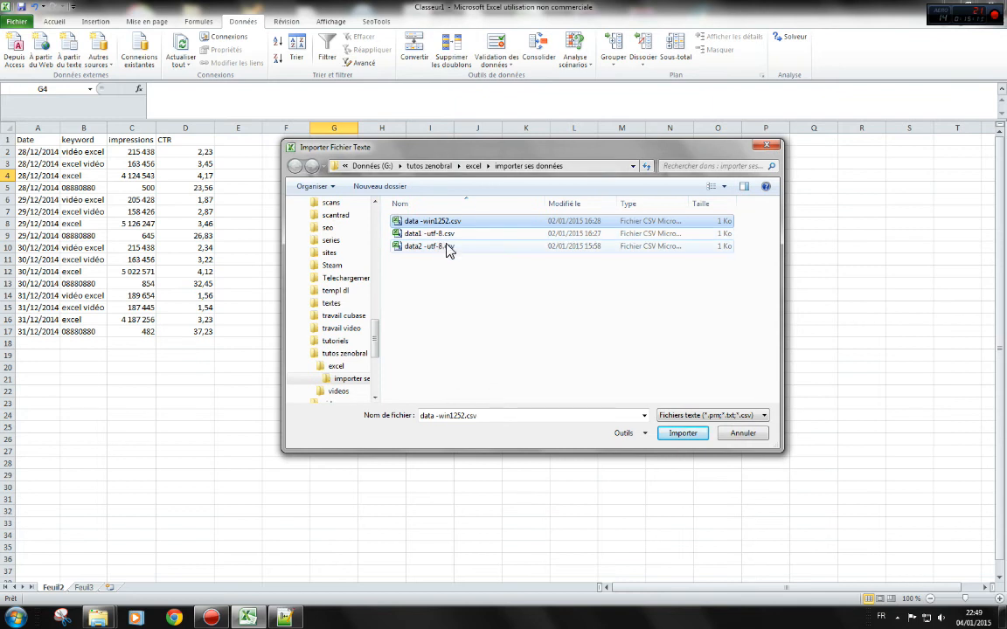
left_click(447, 248)
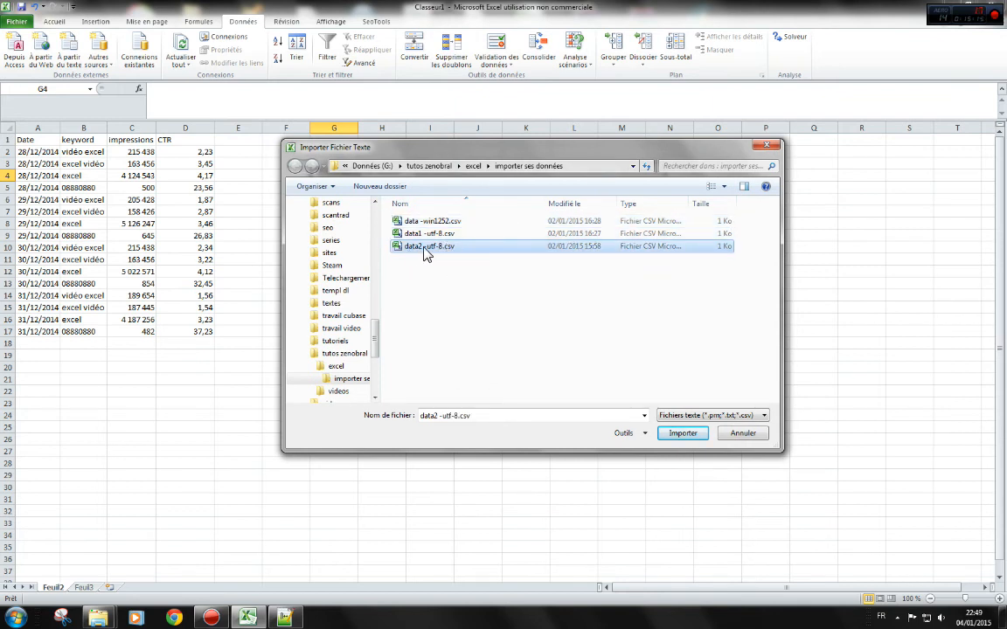
left_click(681, 434)
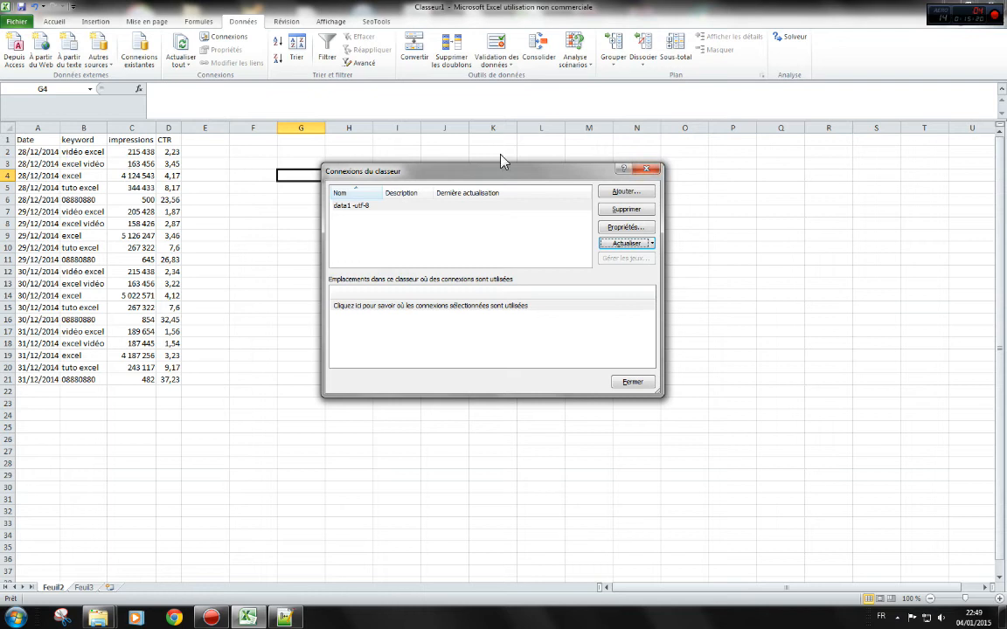
left_click(648, 172)
Step: Check the source lines of data2 -utf-8.csv in Notepad++, return to Excel and widen columns A to D
left_click_drag(30, 128, 58, 129)
left_click(247, 618)
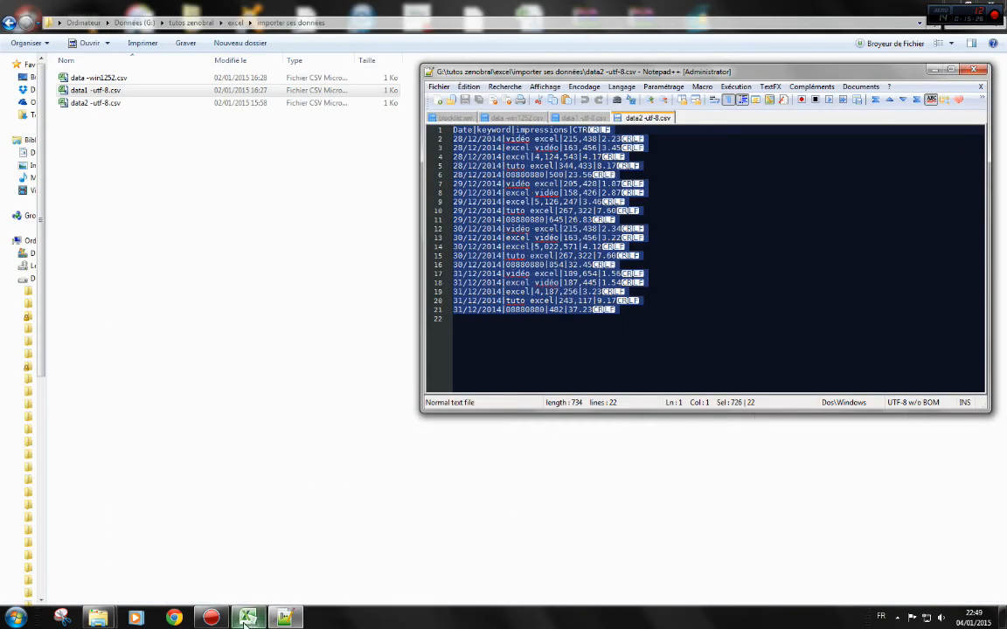
left_click(648, 177)
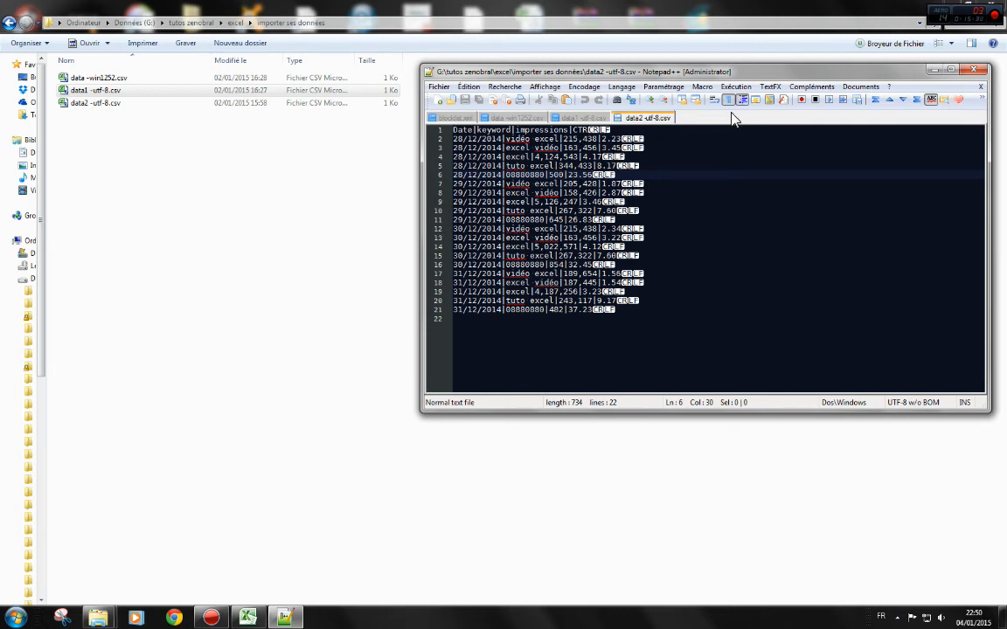
left_click(278, 618)
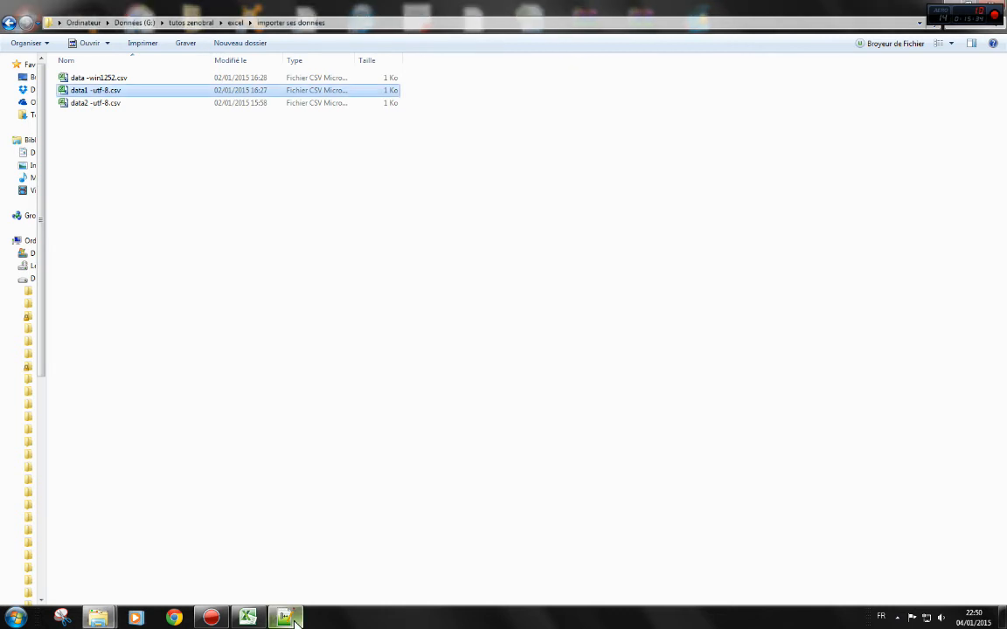
left_click(263, 618)
left_click(119, 186)
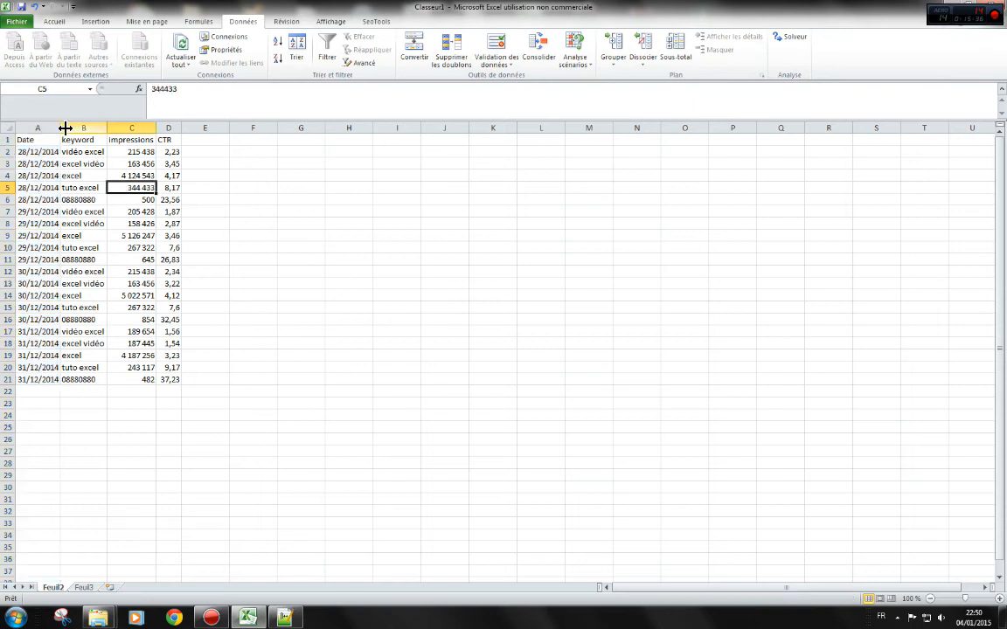
left_click_drag(72, 129, 320, 130)
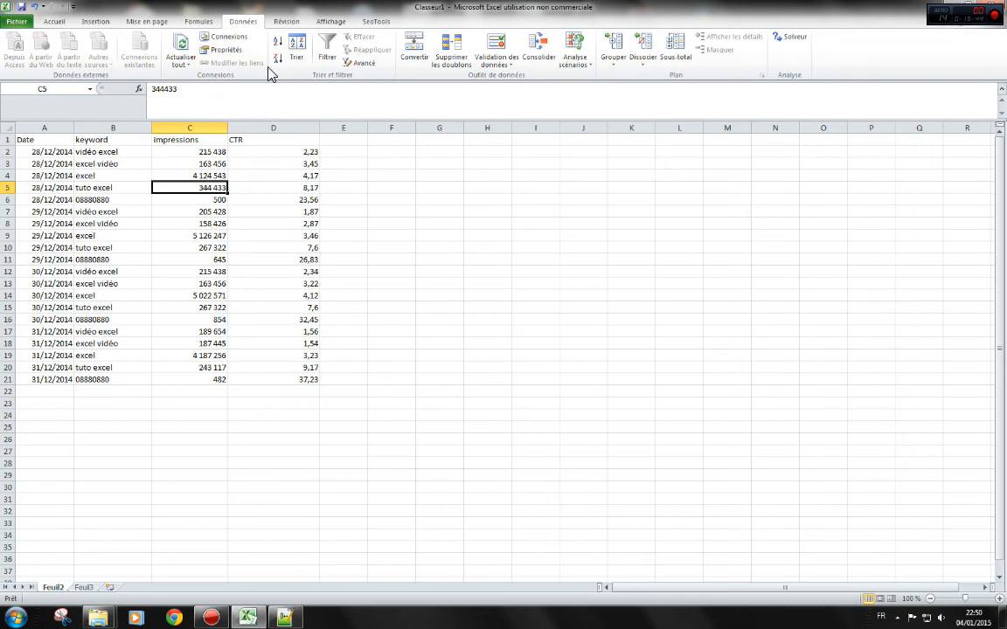
Step: Refresh the data1 -utf-8 connection with data1 -utf-8.csv as its source file, and leave the connections dialog
left_click(226, 37)
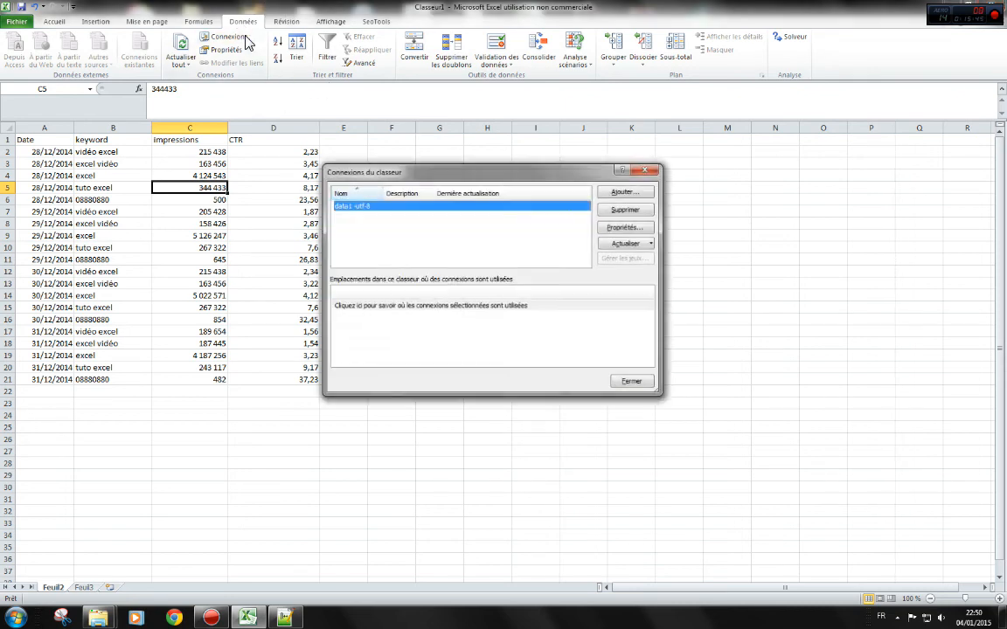
left_click(650, 244)
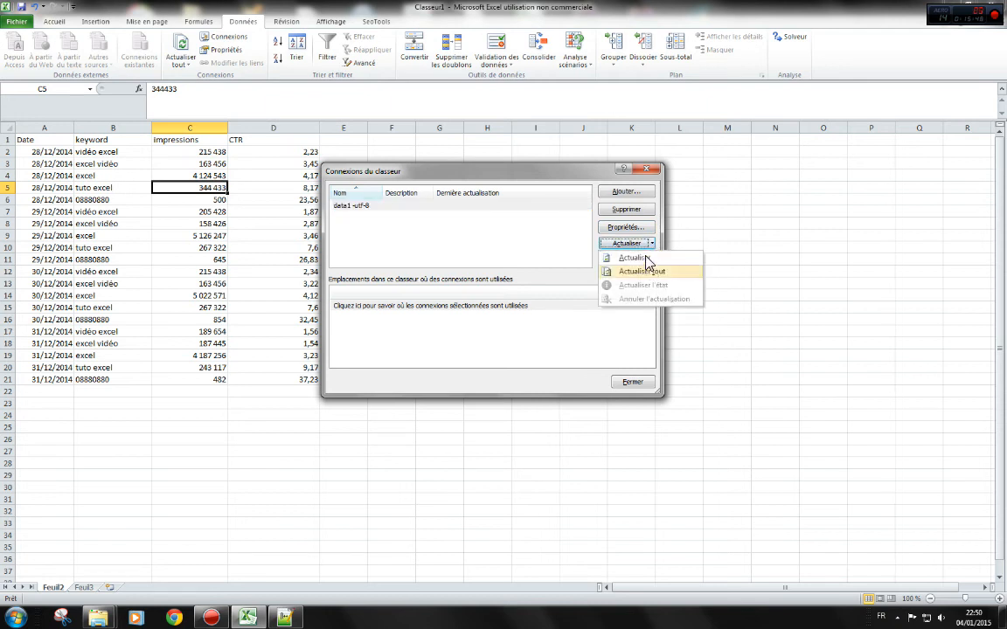
left_click(646, 259)
left_click(489, 234)
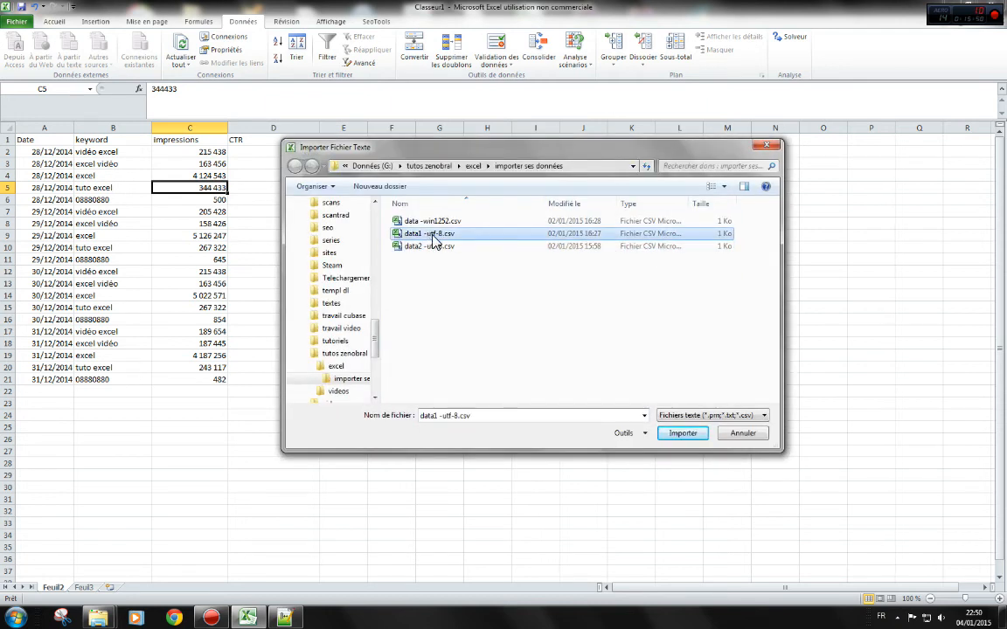
left_click(681, 434)
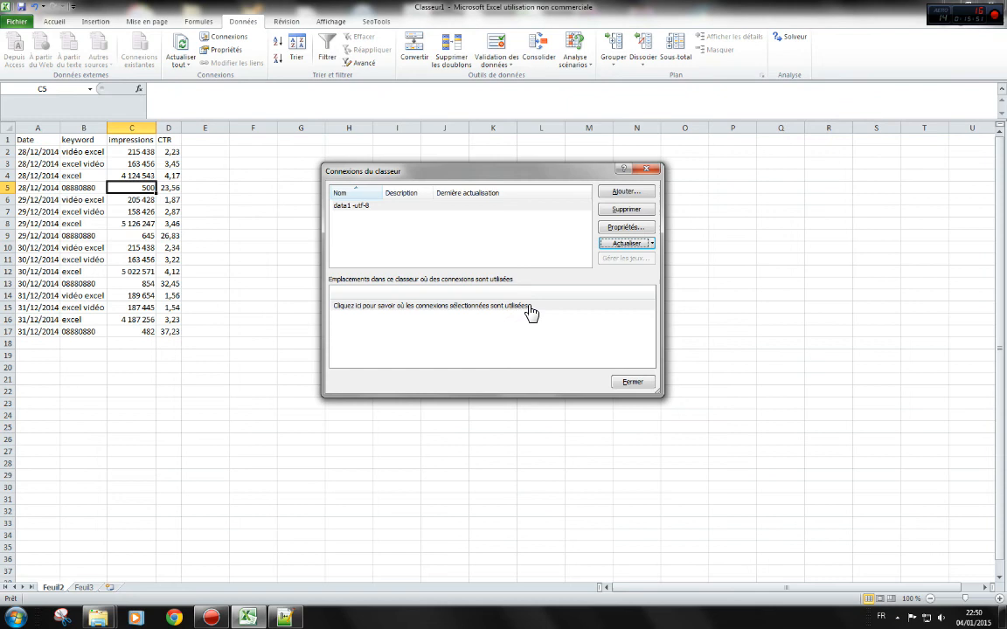
left_click(639, 383)
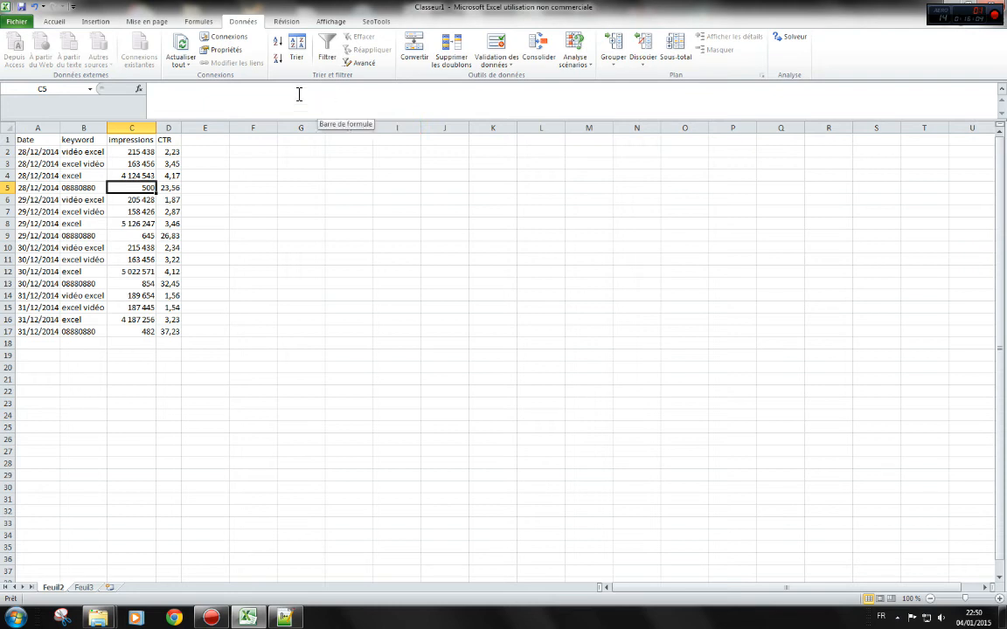
Step: Check the range that the data1__utf_8 name refers to in the Name Manager, and close it
left_click(200, 21)
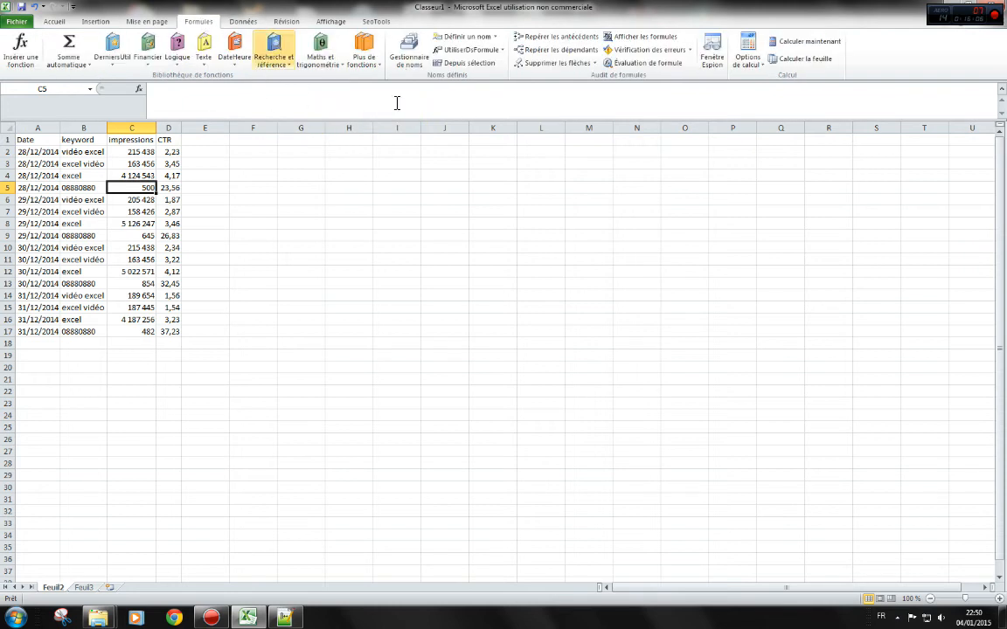
left_click(402, 55)
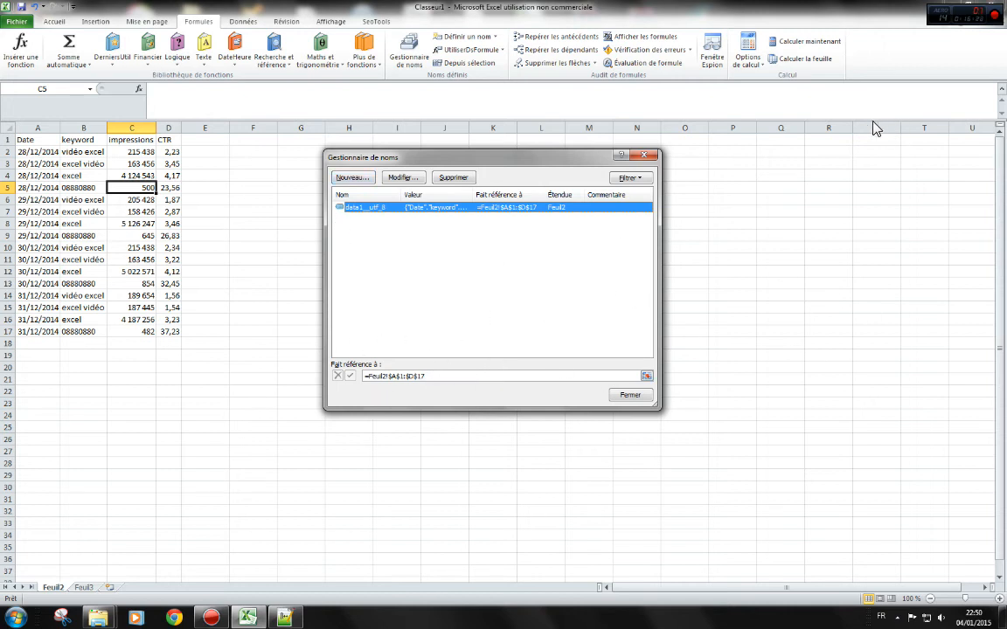
left_click(647, 156)
Step: Select the imported range A1:D17 to check its defined name in the Name box, and deselect it
left_click(382, 151)
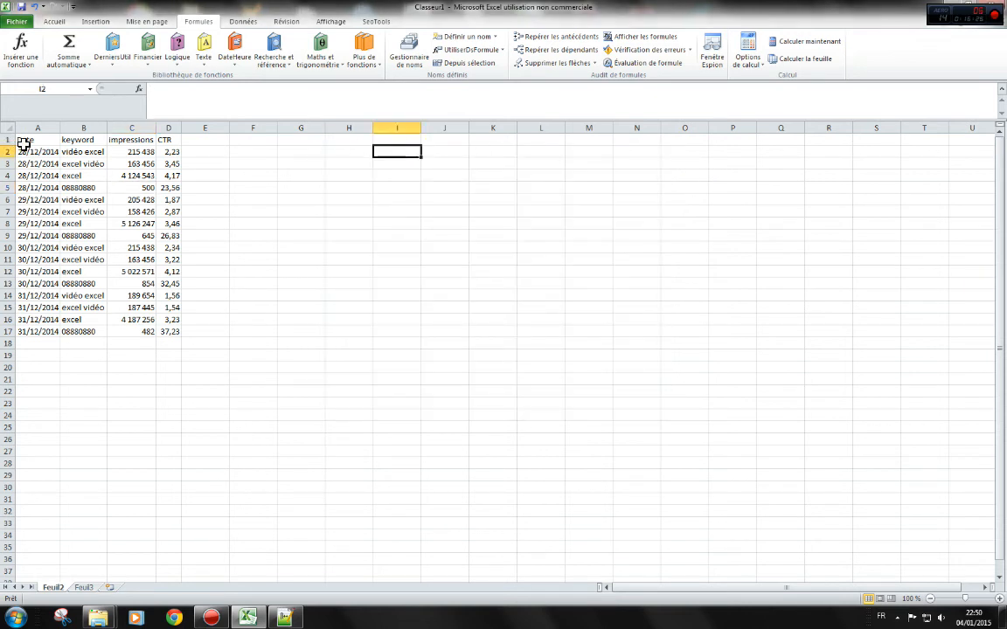
left_click_drag(59, 142, 175, 333)
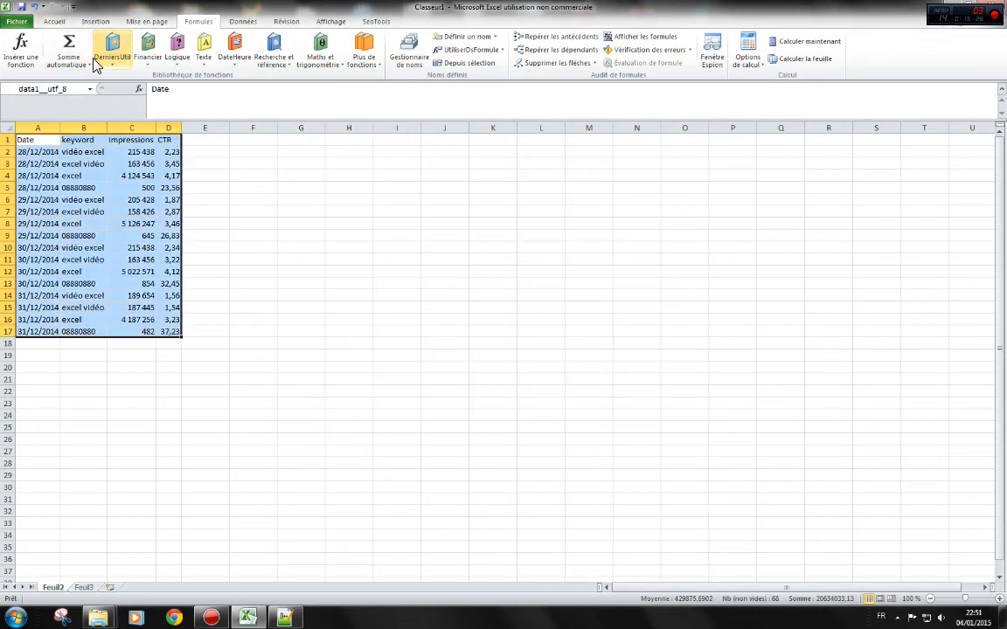
left_click(392, 224)
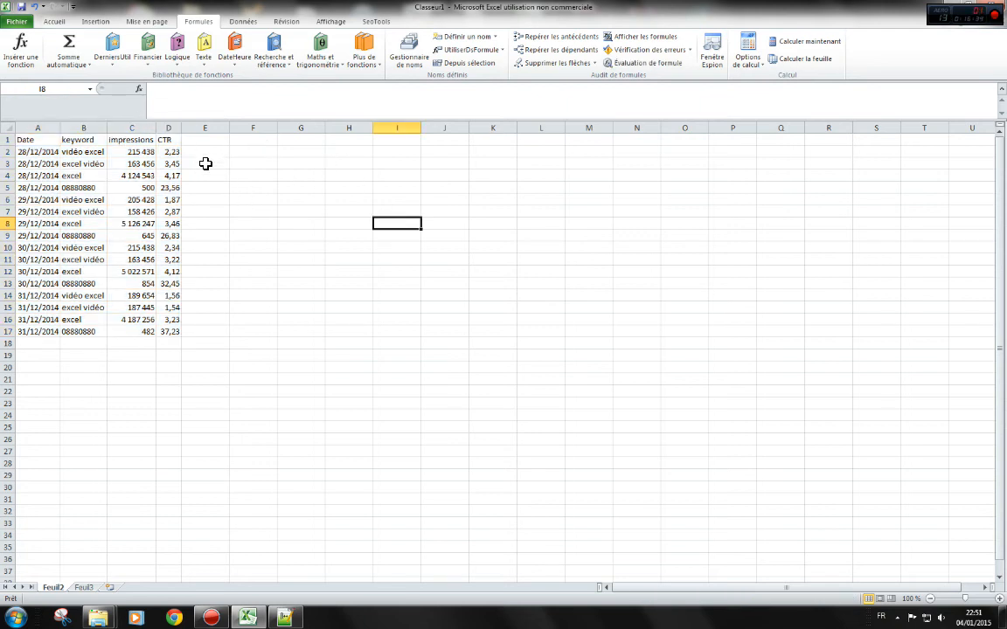
left_click_drag(39, 143, 166, 330)
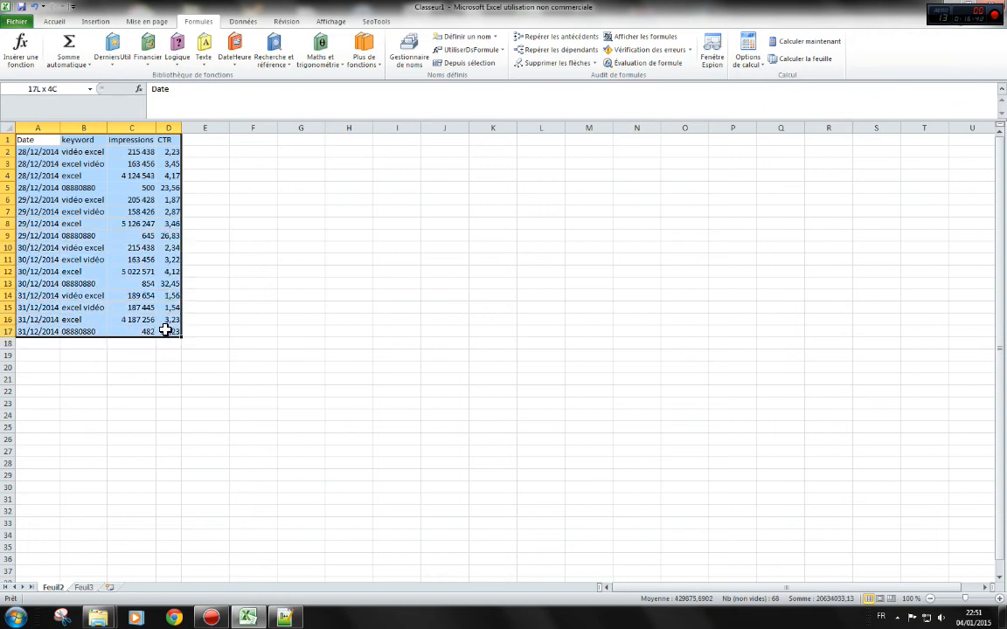
left_click(237, 286)
left_click_drag(44, 142, 169, 332)
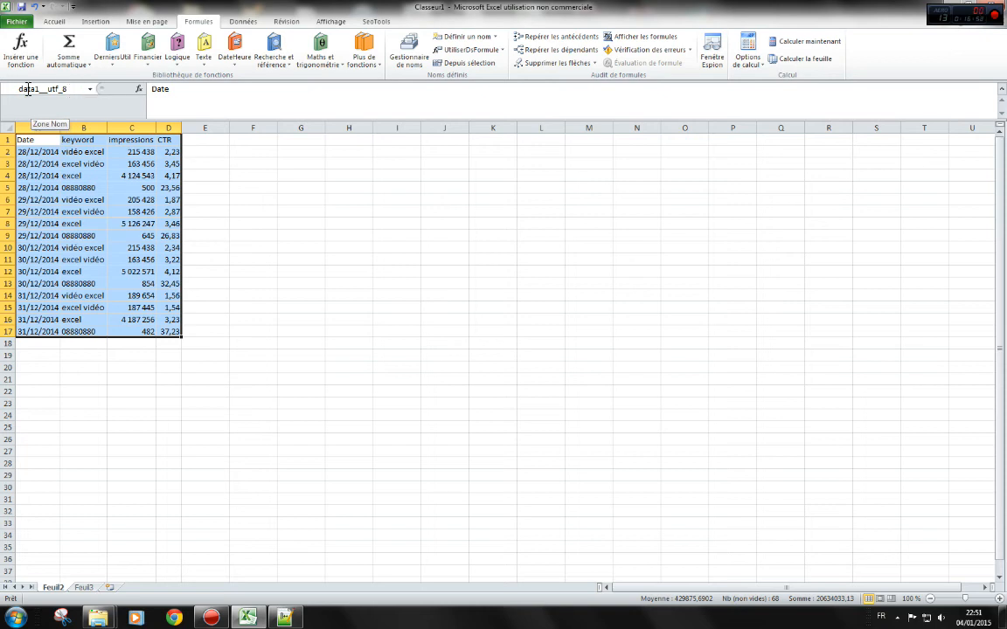
left_click(336, 162)
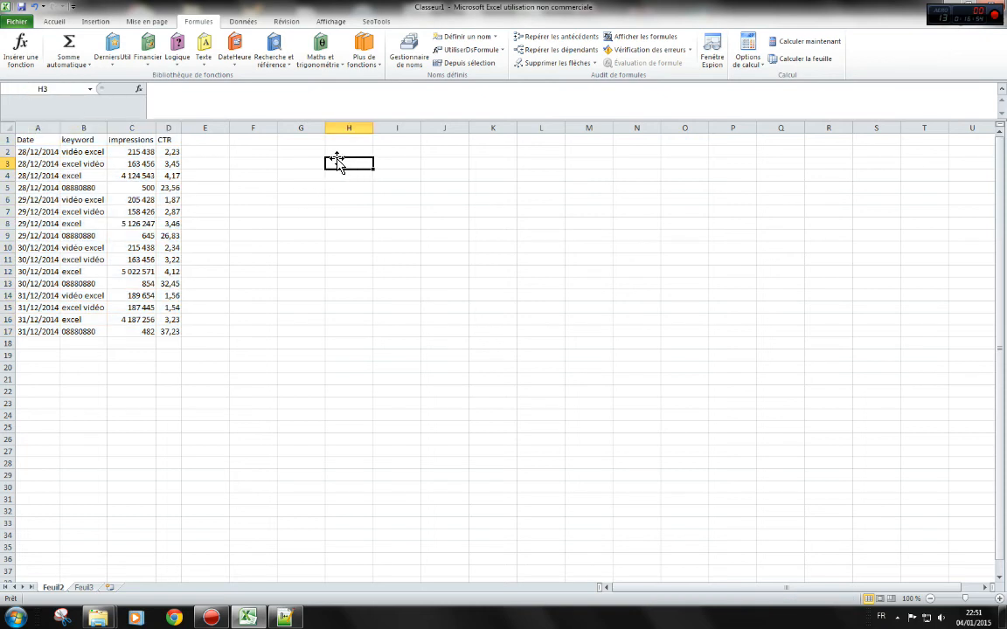
Step: Create a PivotTable from the range Feuil2!$A$1:$D$17 in the existing worksheet at Feuil2!$H$1
left_click_drag(24, 141, 171, 332)
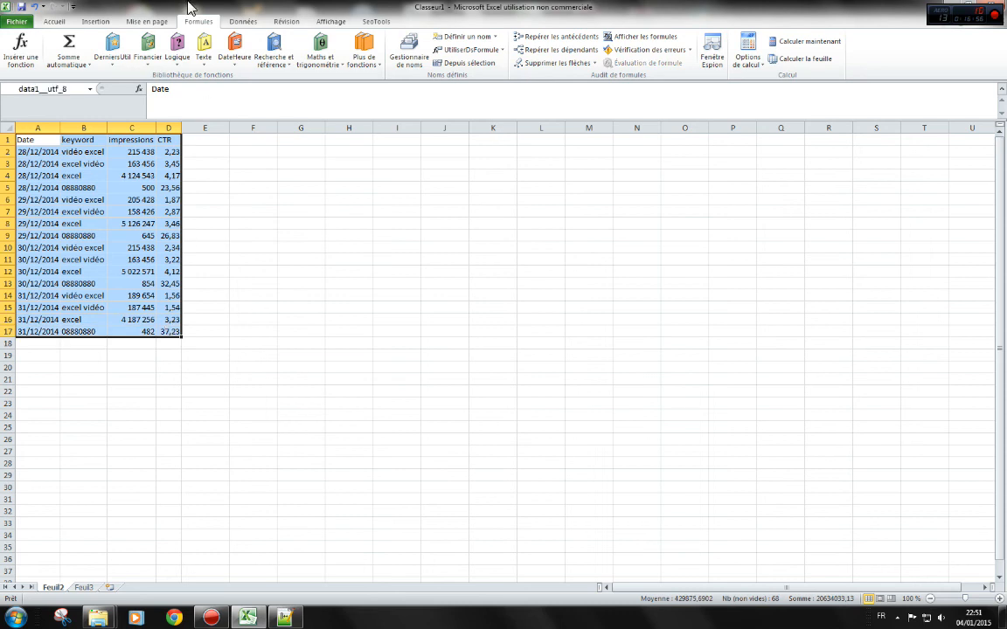
left_click(95, 21)
left_click(35, 48)
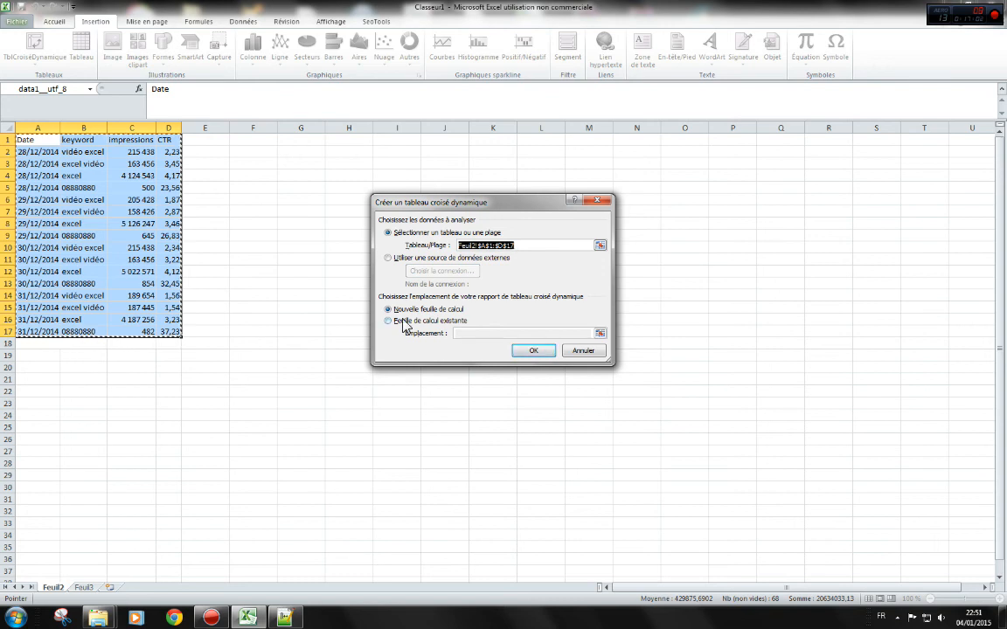
left_click(455, 323)
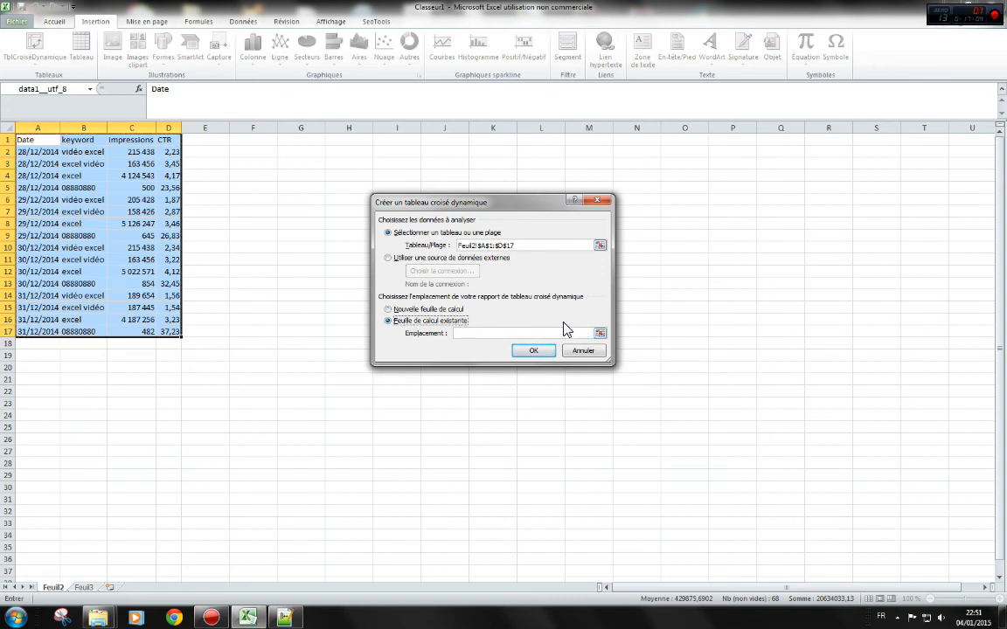
left_click(562, 333)
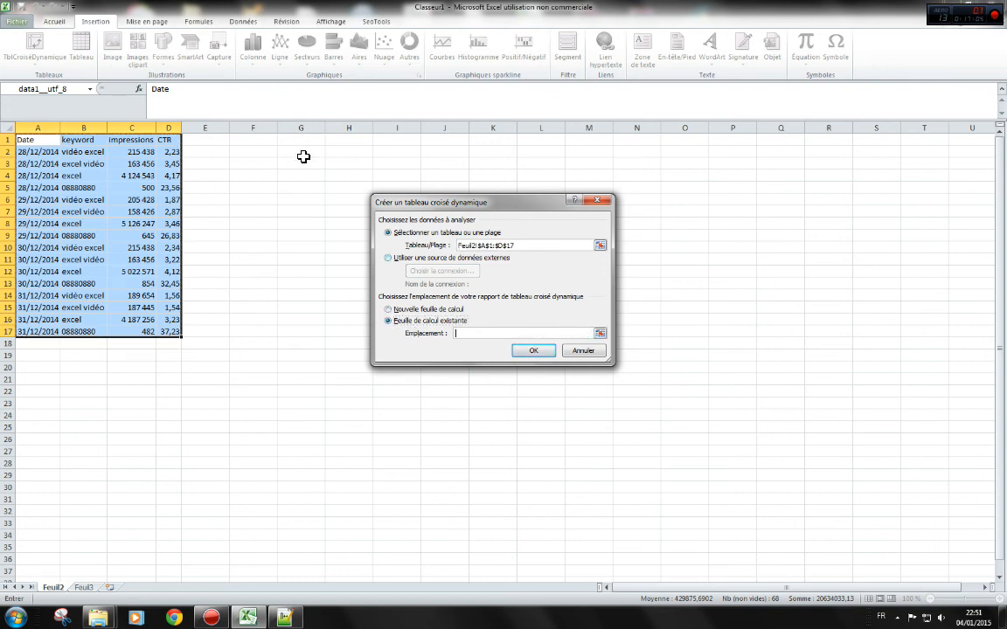
left_click(357, 140)
left_click(535, 351)
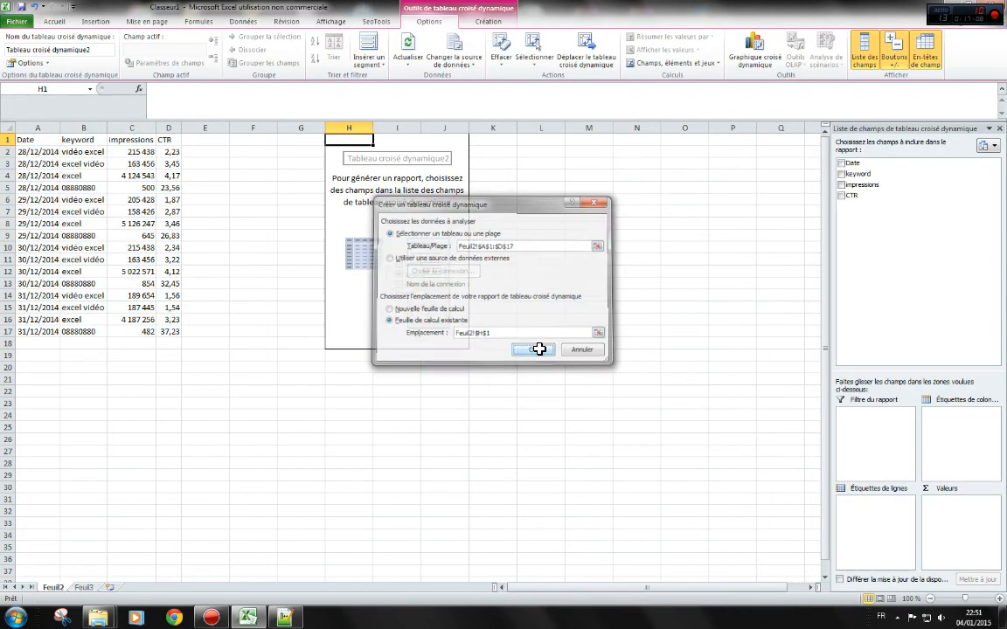
Step: Show keyword as row labels and the sum of impressions as values in the PivotTable, and check its source range A1:D17
left_click(841, 174)
left_click(842, 185)
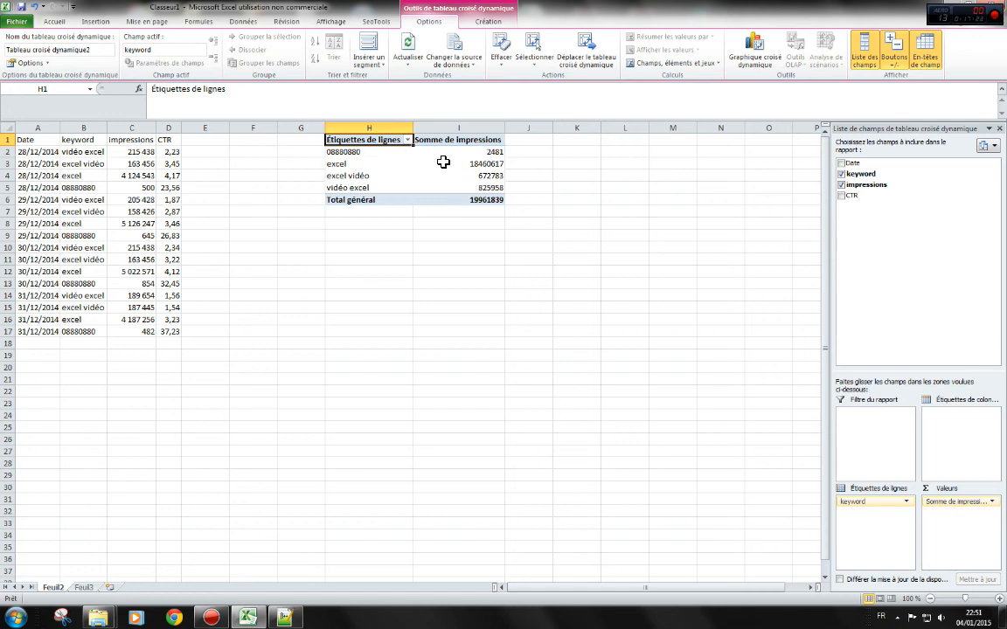
left_click_drag(361, 154, 472, 188)
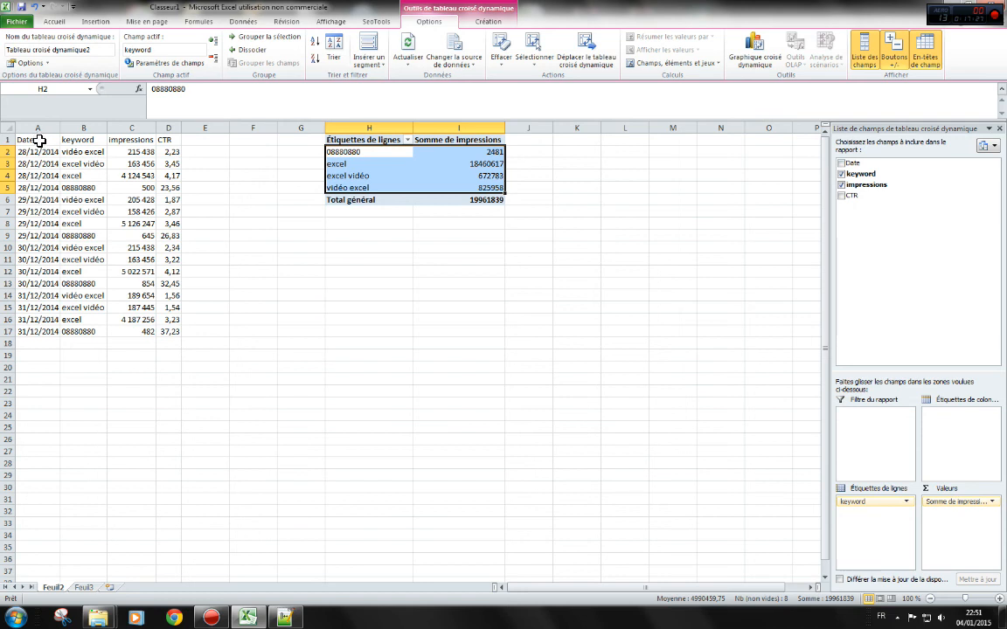
left_click_drag(40, 141, 167, 337)
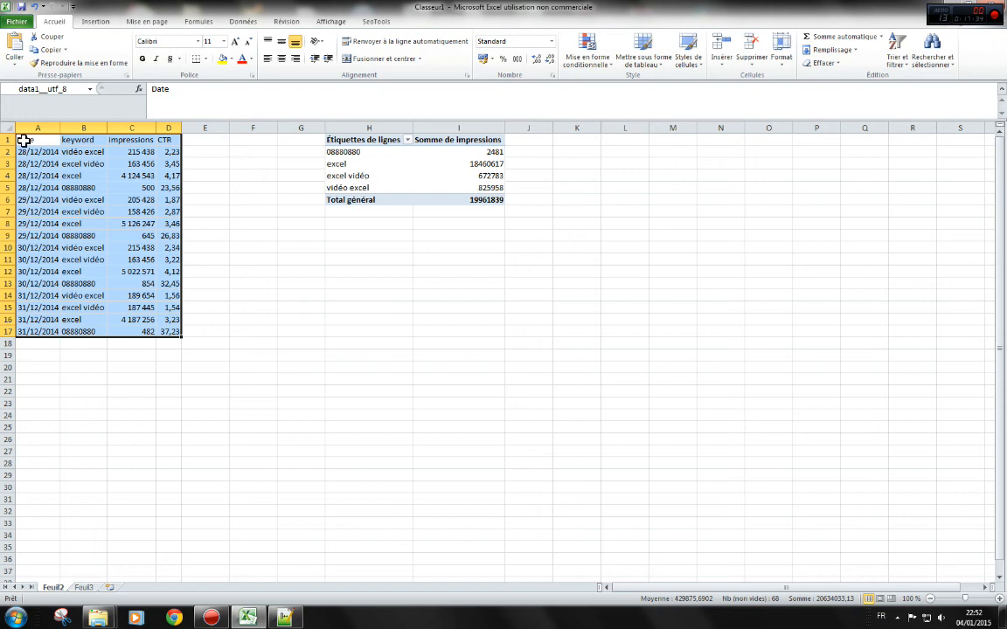
left_click_drag(23, 140, 158, 332)
left_click(83, 198)
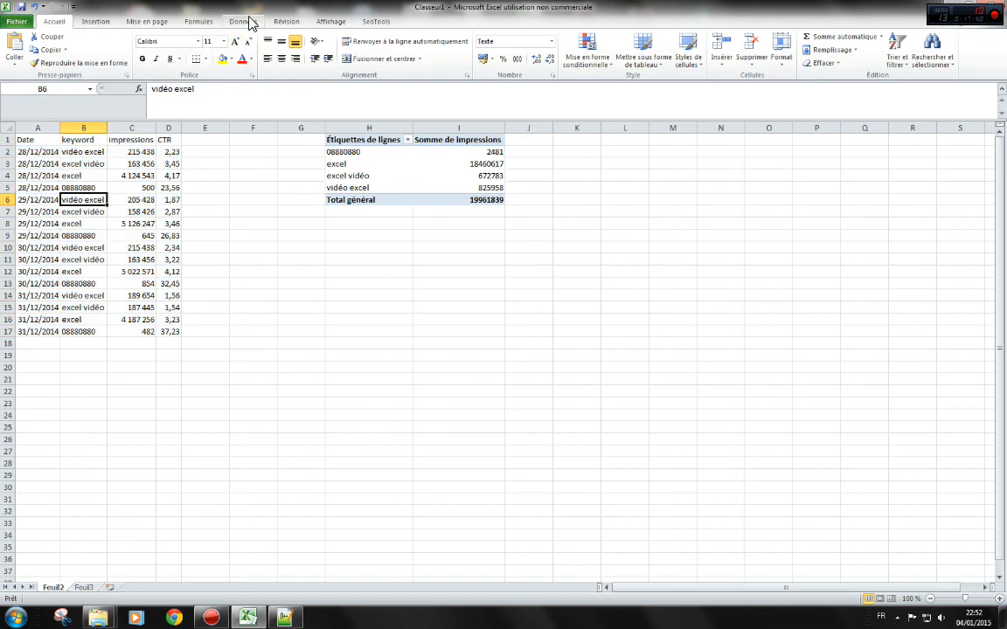
Step: Refresh the data1 -utf-8 workbook connection with data2 -utf-8.csv as the source file, and close the connections dialog
left_click(179, 22)
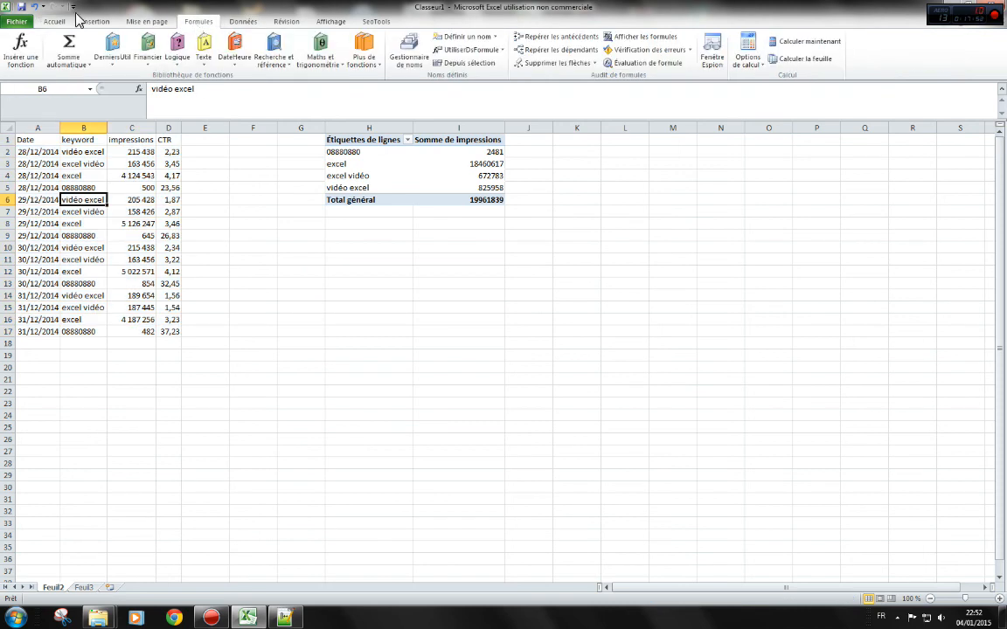
left_click(144, 21)
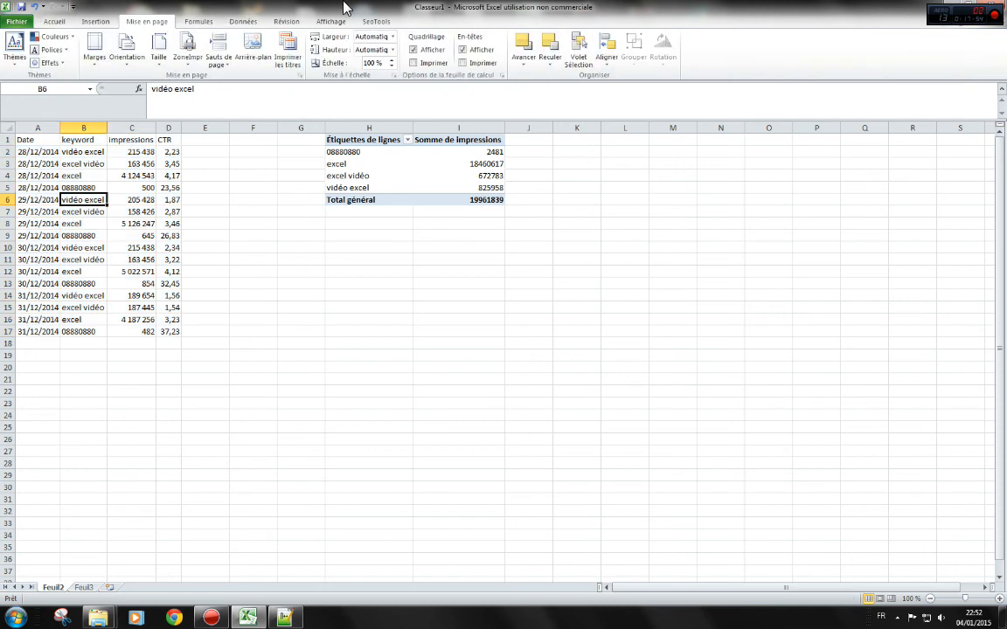
left_click(227, 24)
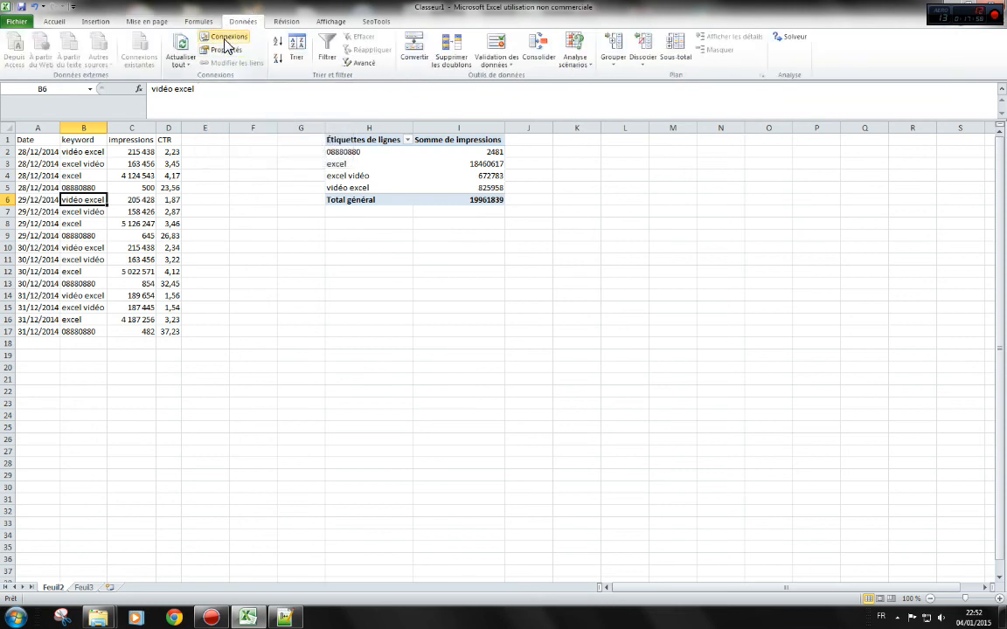
left_click(224, 45)
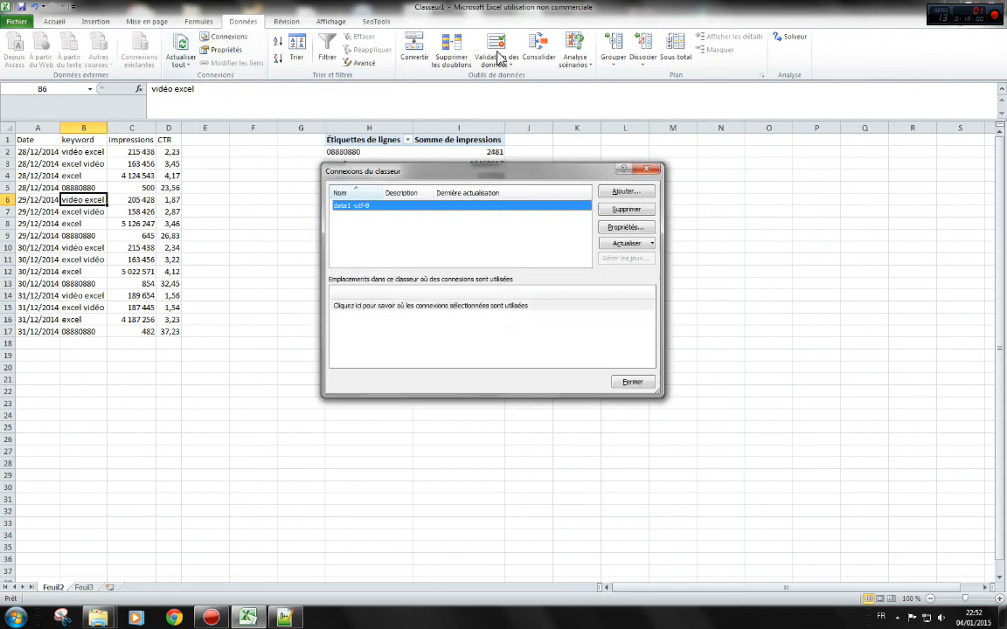
left_click(636, 243)
left_click(455, 247)
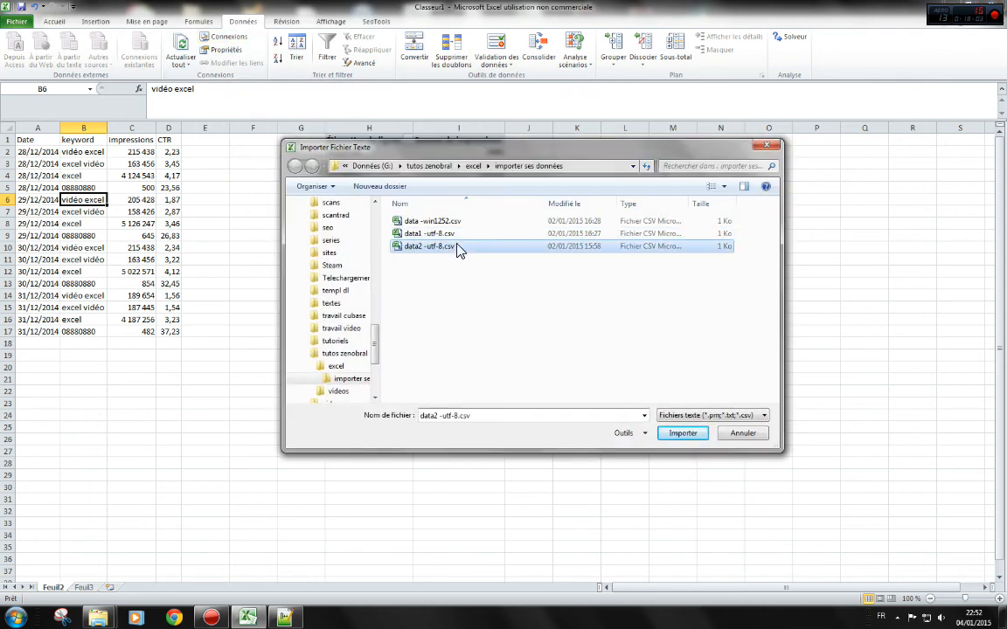
left_click(682, 433)
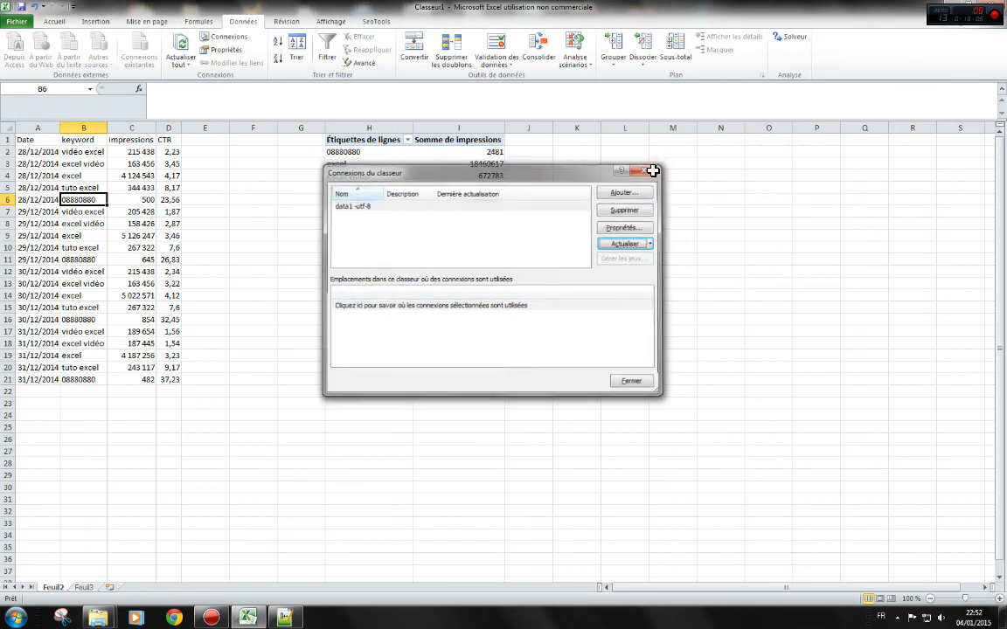
left_click(646, 169)
Step: Refresh the PivotTable at H1 and select its tuto excel row with the sum of impressions
left_click(458, 163)
left_click(438, 23)
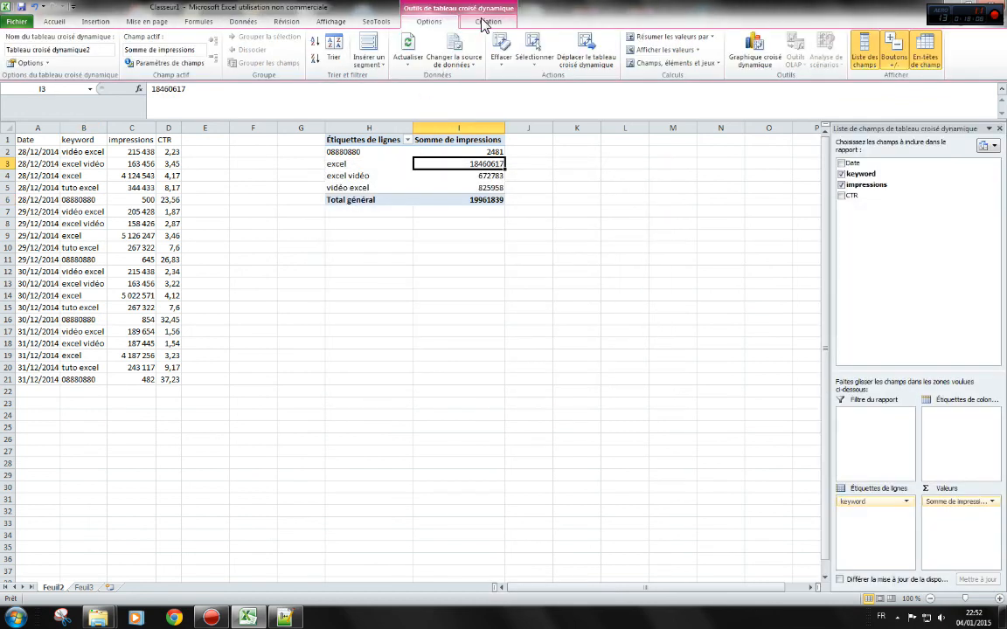
left_click(408, 64)
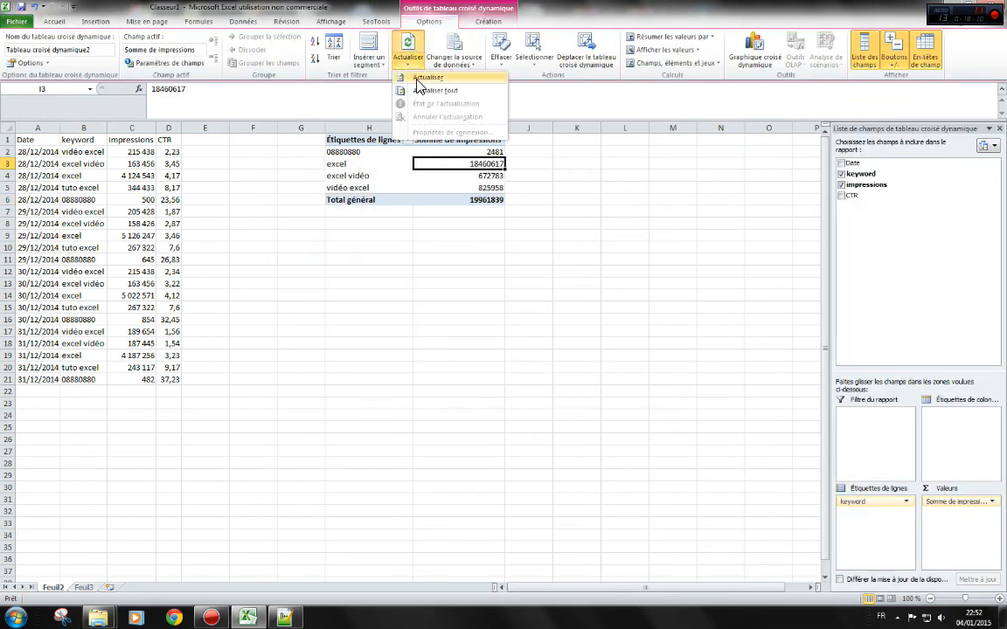
left_click(418, 77)
left_click(352, 200)
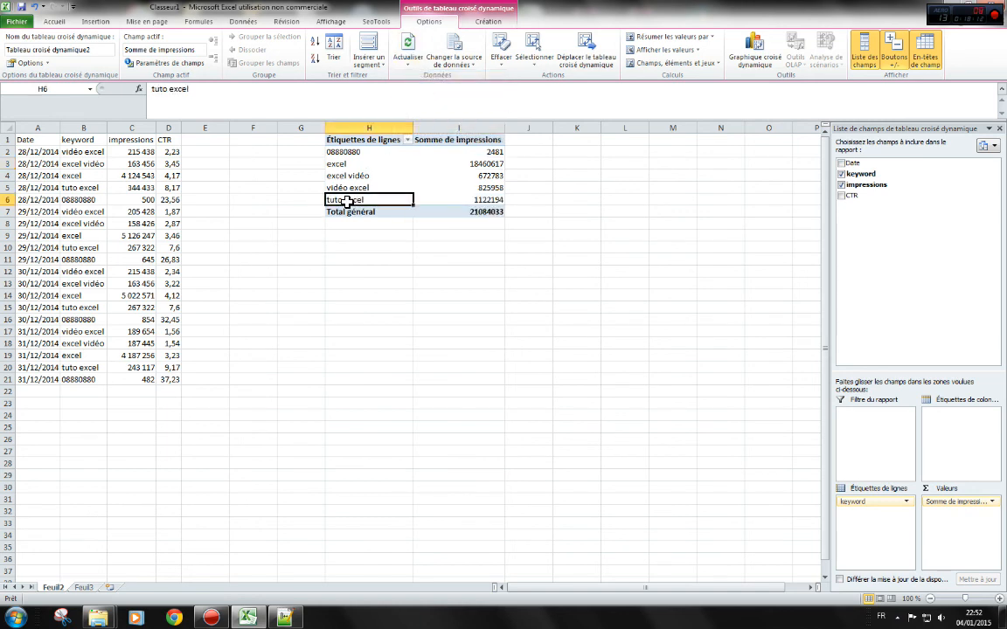
left_click(421, 201)
left_click(462, 247)
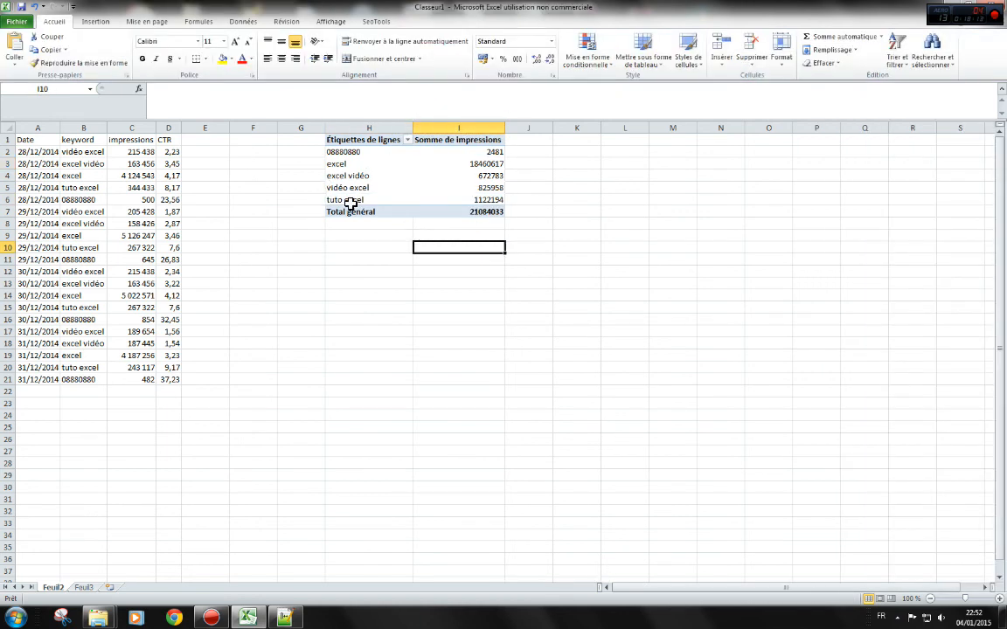
left_click_drag(356, 200, 468, 201)
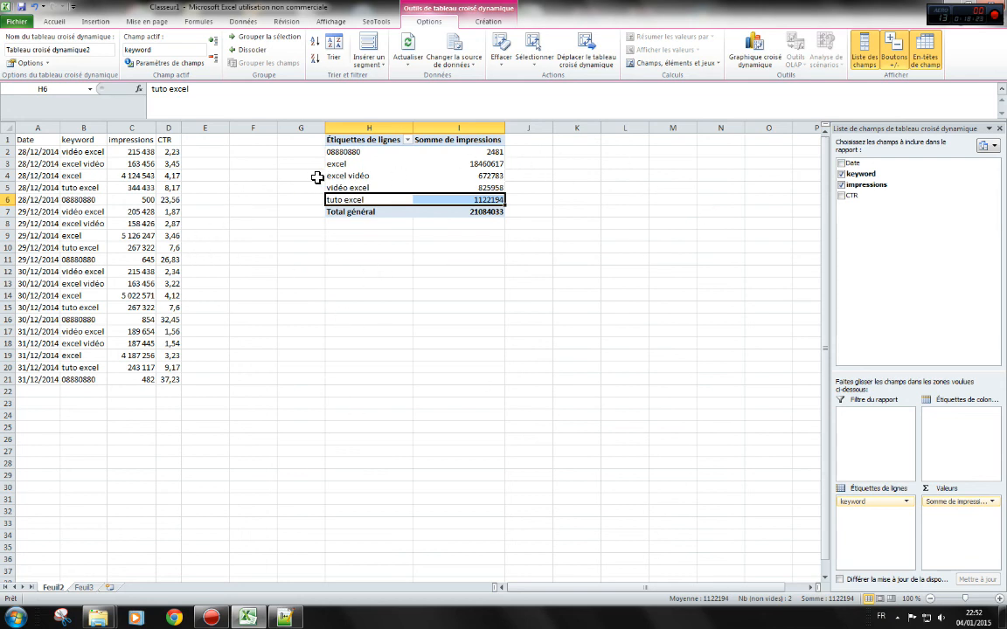
Step: Widen the keyword, impressions and CTR columns of the imported data
left_click_drag(108, 129, 264, 128)
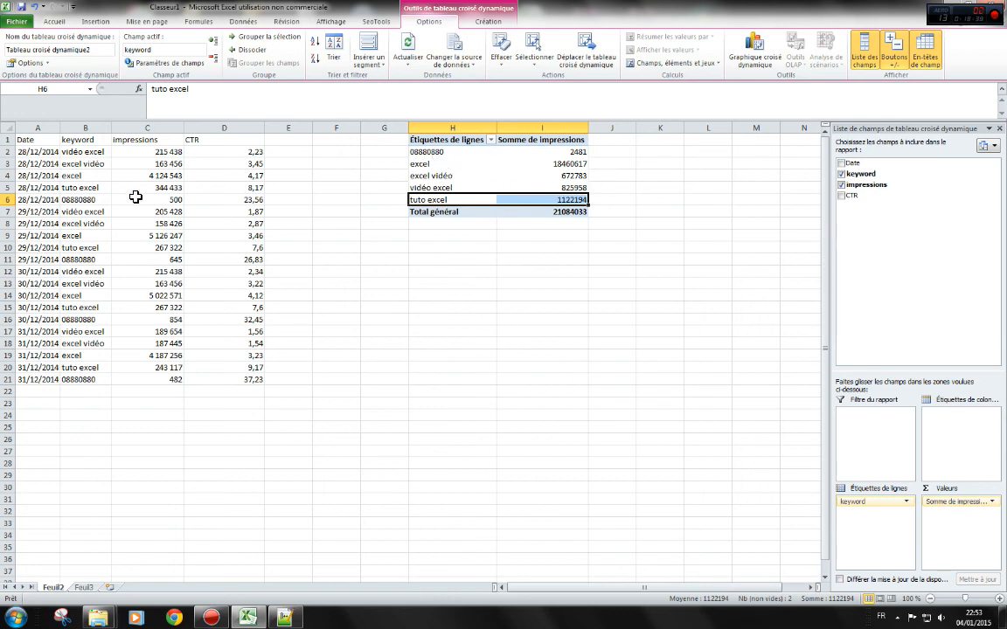
double_click(111, 128)
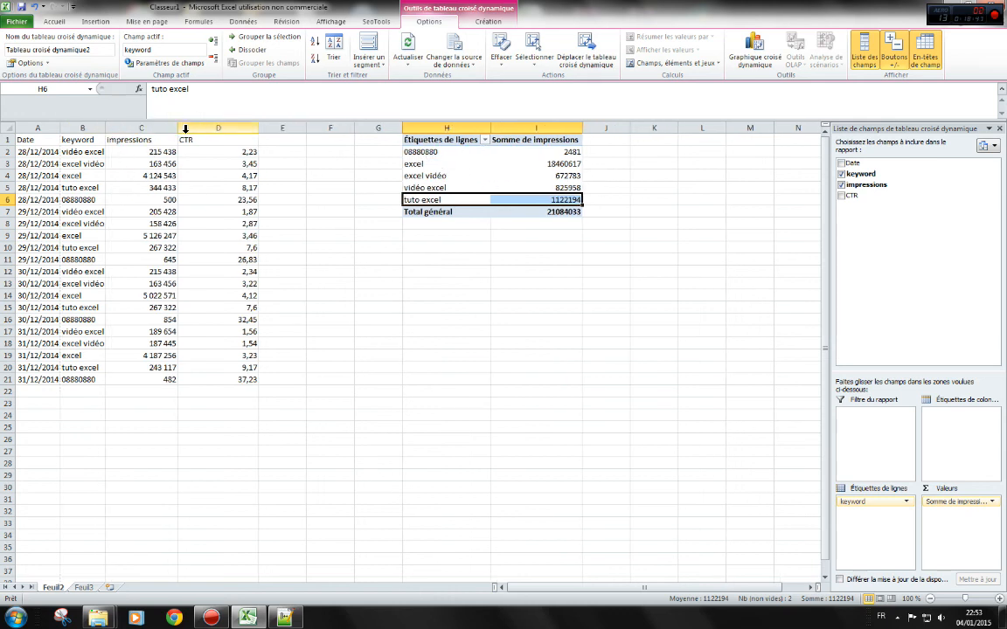
double_click(179, 130)
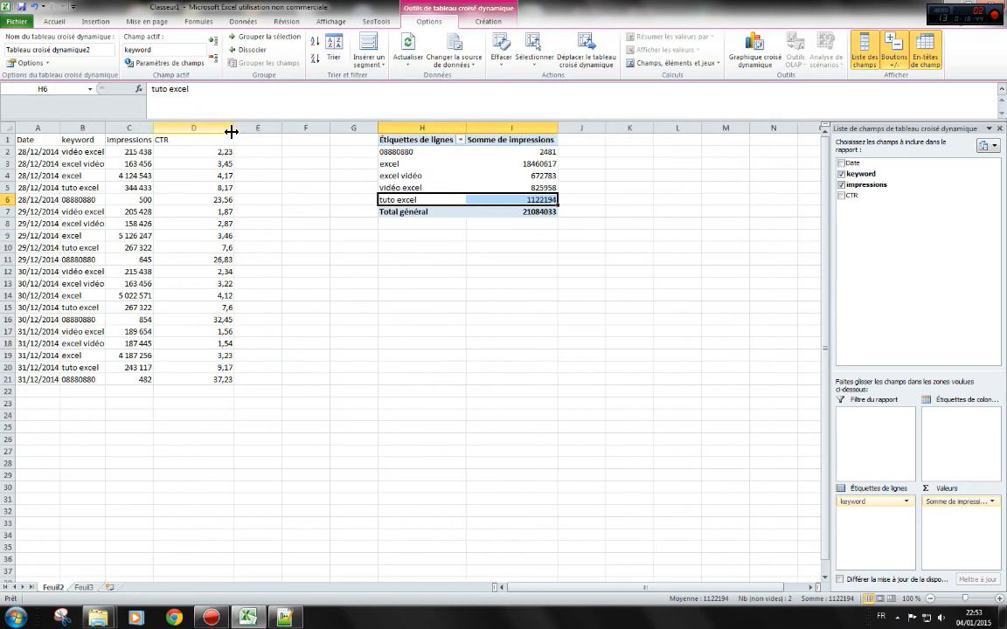
left_click_drag(151, 127, 220, 128)
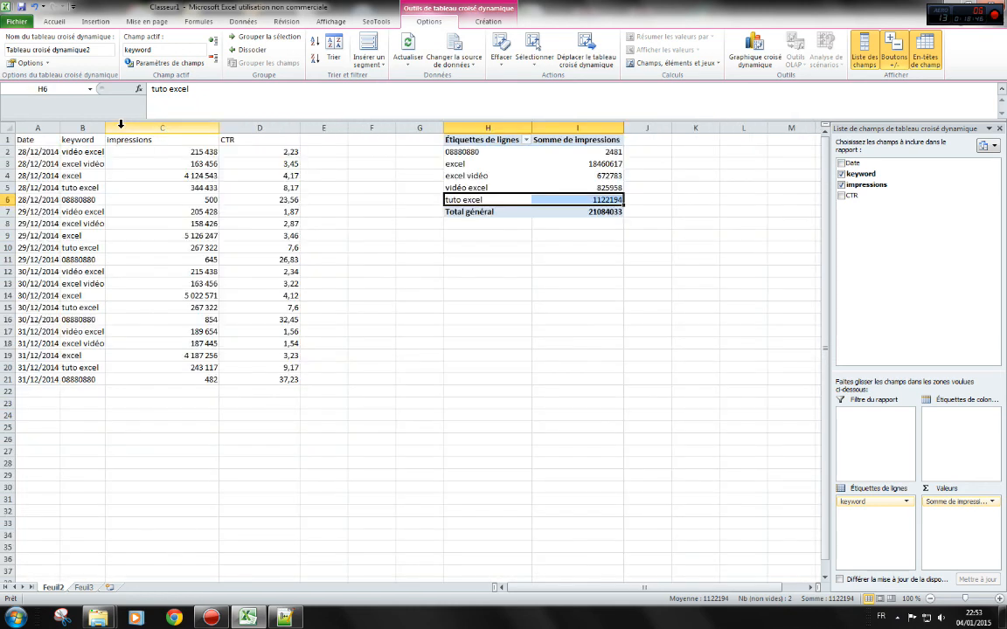
left_click_drag(105, 128, 188, 127)
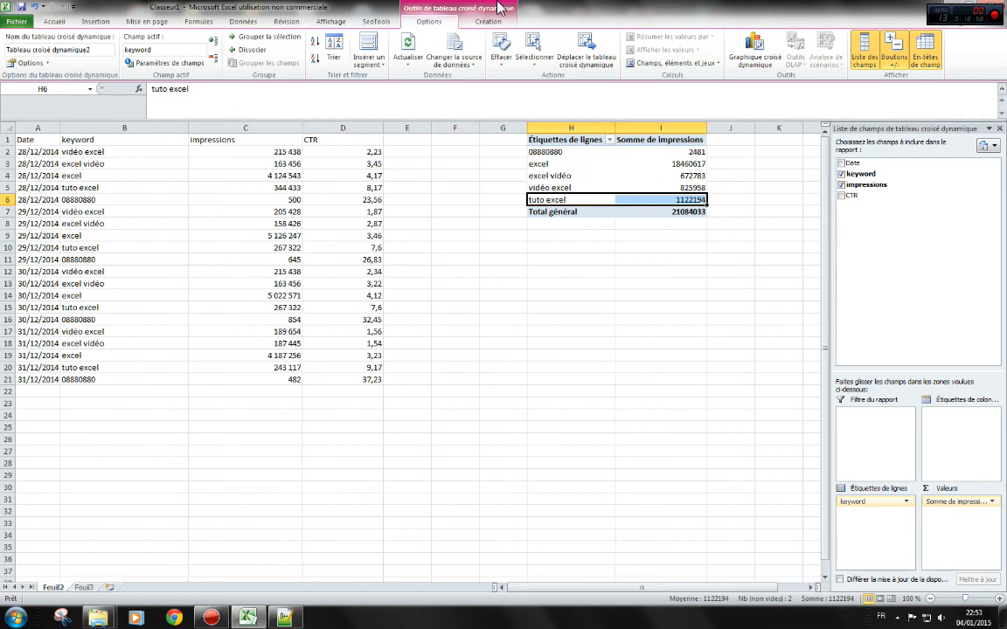
Step: Refresh all workbook data, including the PivotTable, with data1 -utf-8.csv as the source file, and check the PivotTable's keyword row labels
left_click(248, 21)
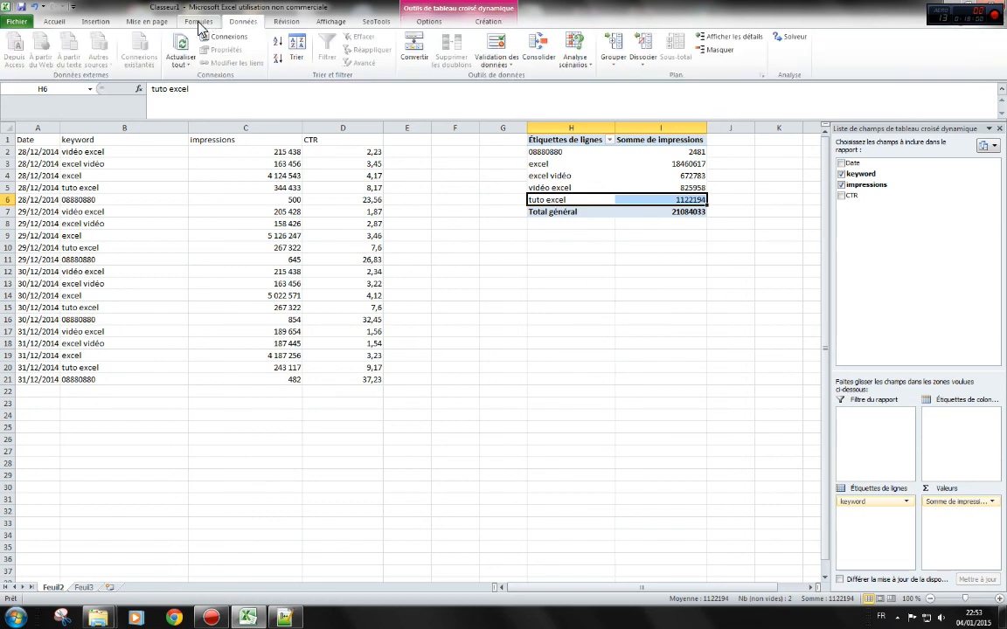
left_click(184, 64)
left_click(200, 76)
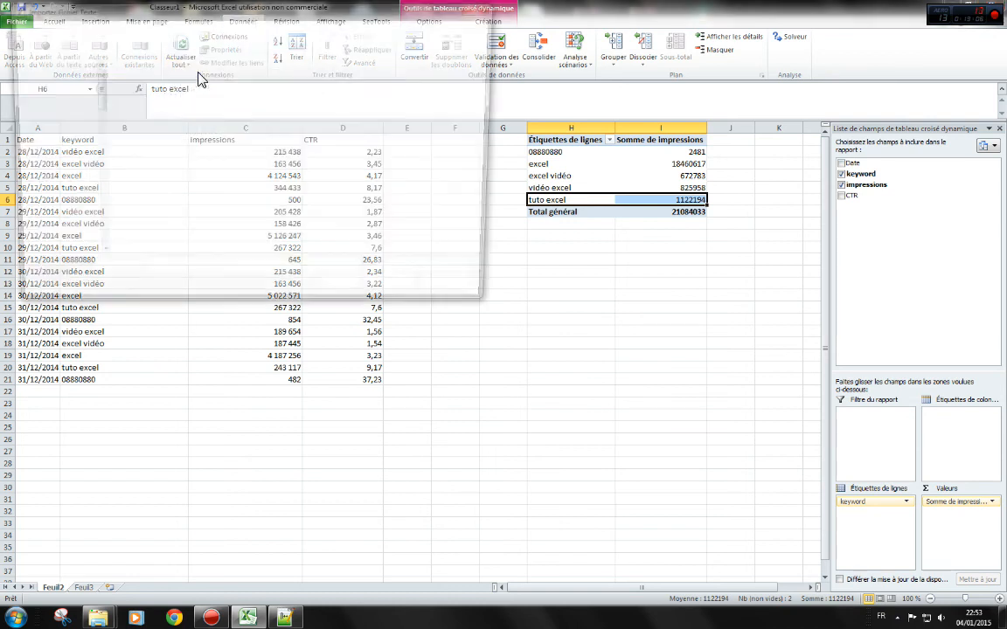
left_click_drag(220, 12, 369, 44)
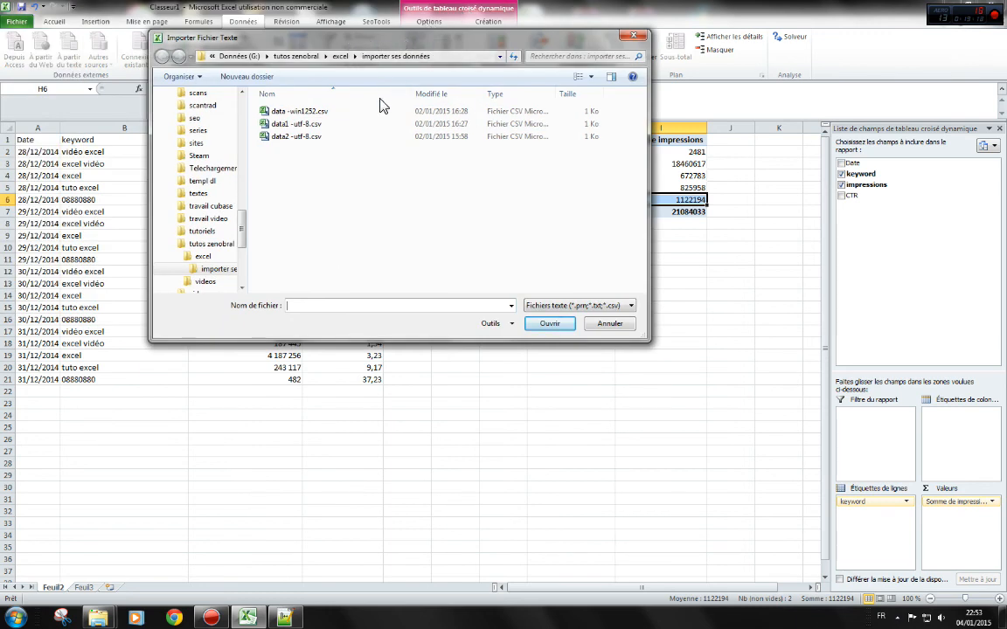
left_click(301, 128)
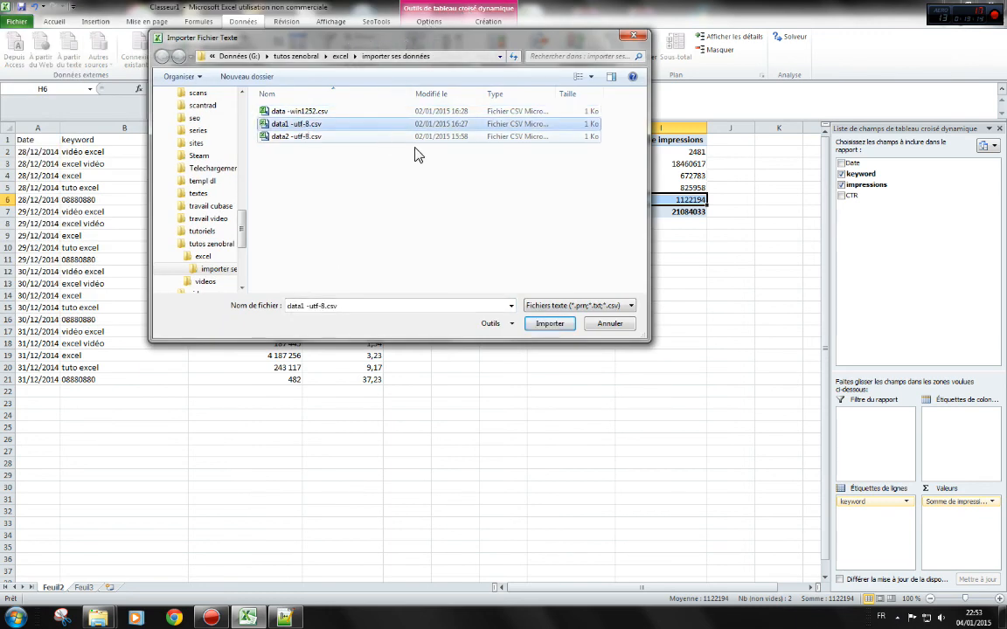
left_click(549, 323)
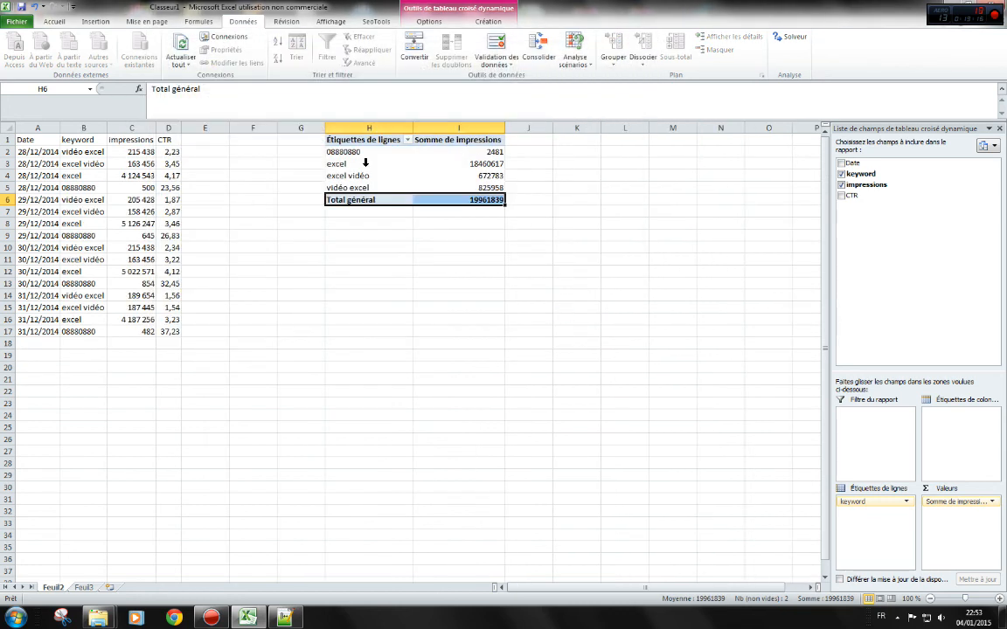
left_click(365, 163)
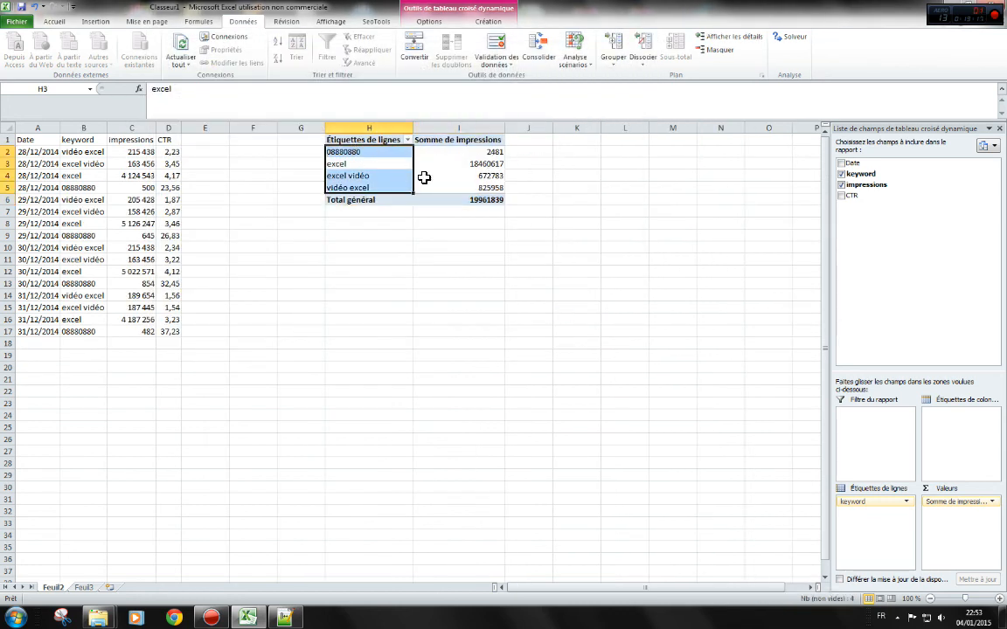
left_click(578, 260)
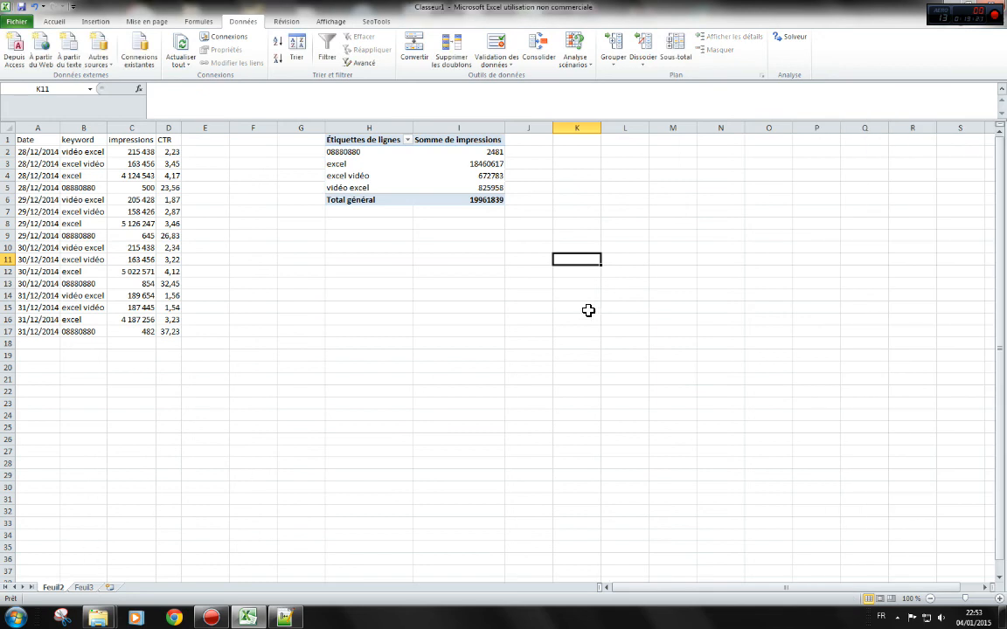
Step: Widen the CTR and impressions columns of the refreshed data
left_click(172, 127)
left_click_drag(183, 131, 297, 131)
left_click(131, 128)
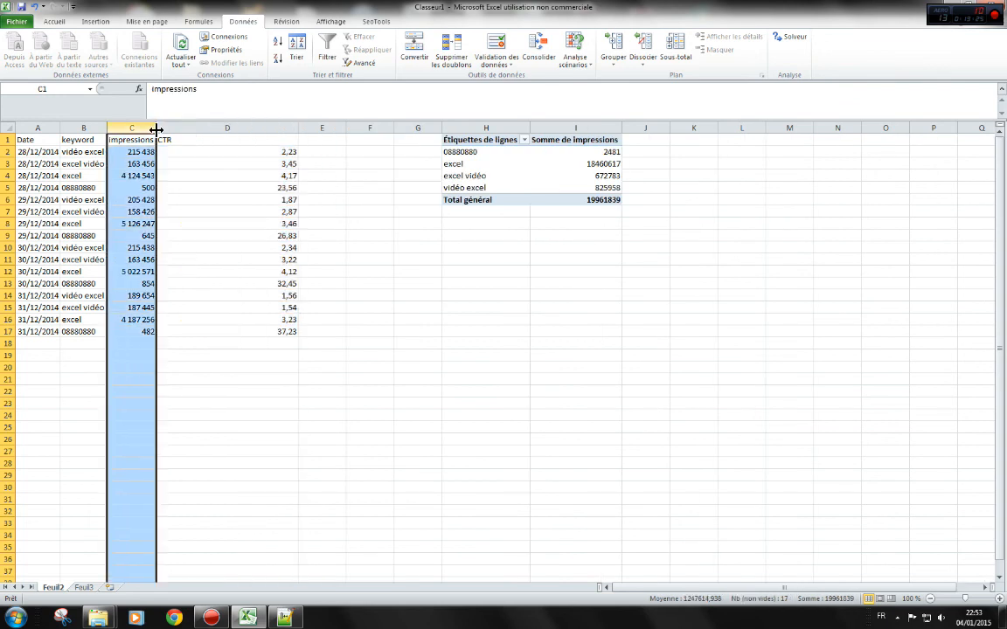
left_click_drag(170, 131, 224, 130)
left_click_drag(366, 129, 305, 130)
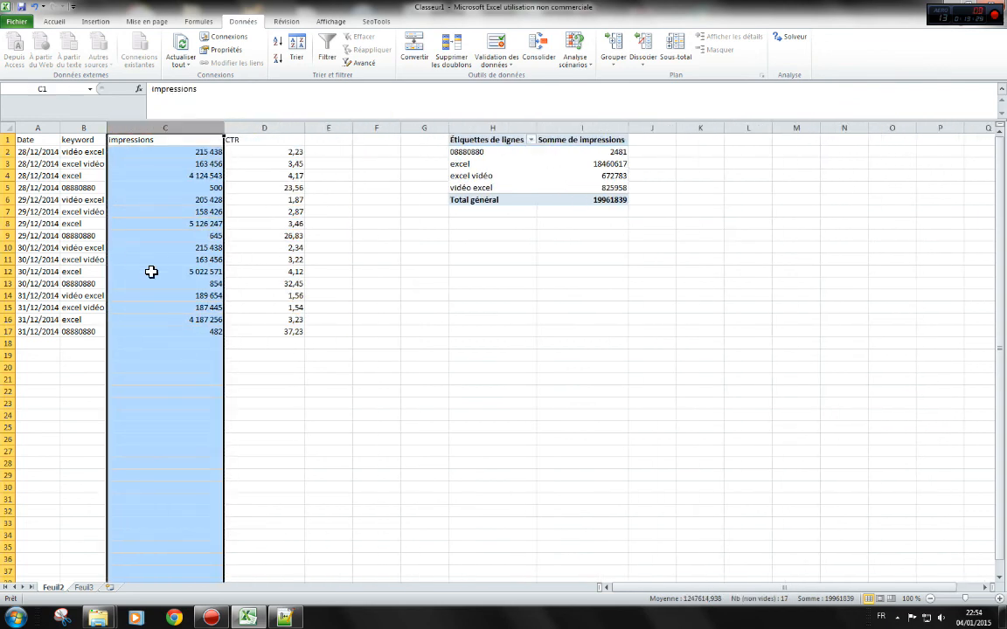